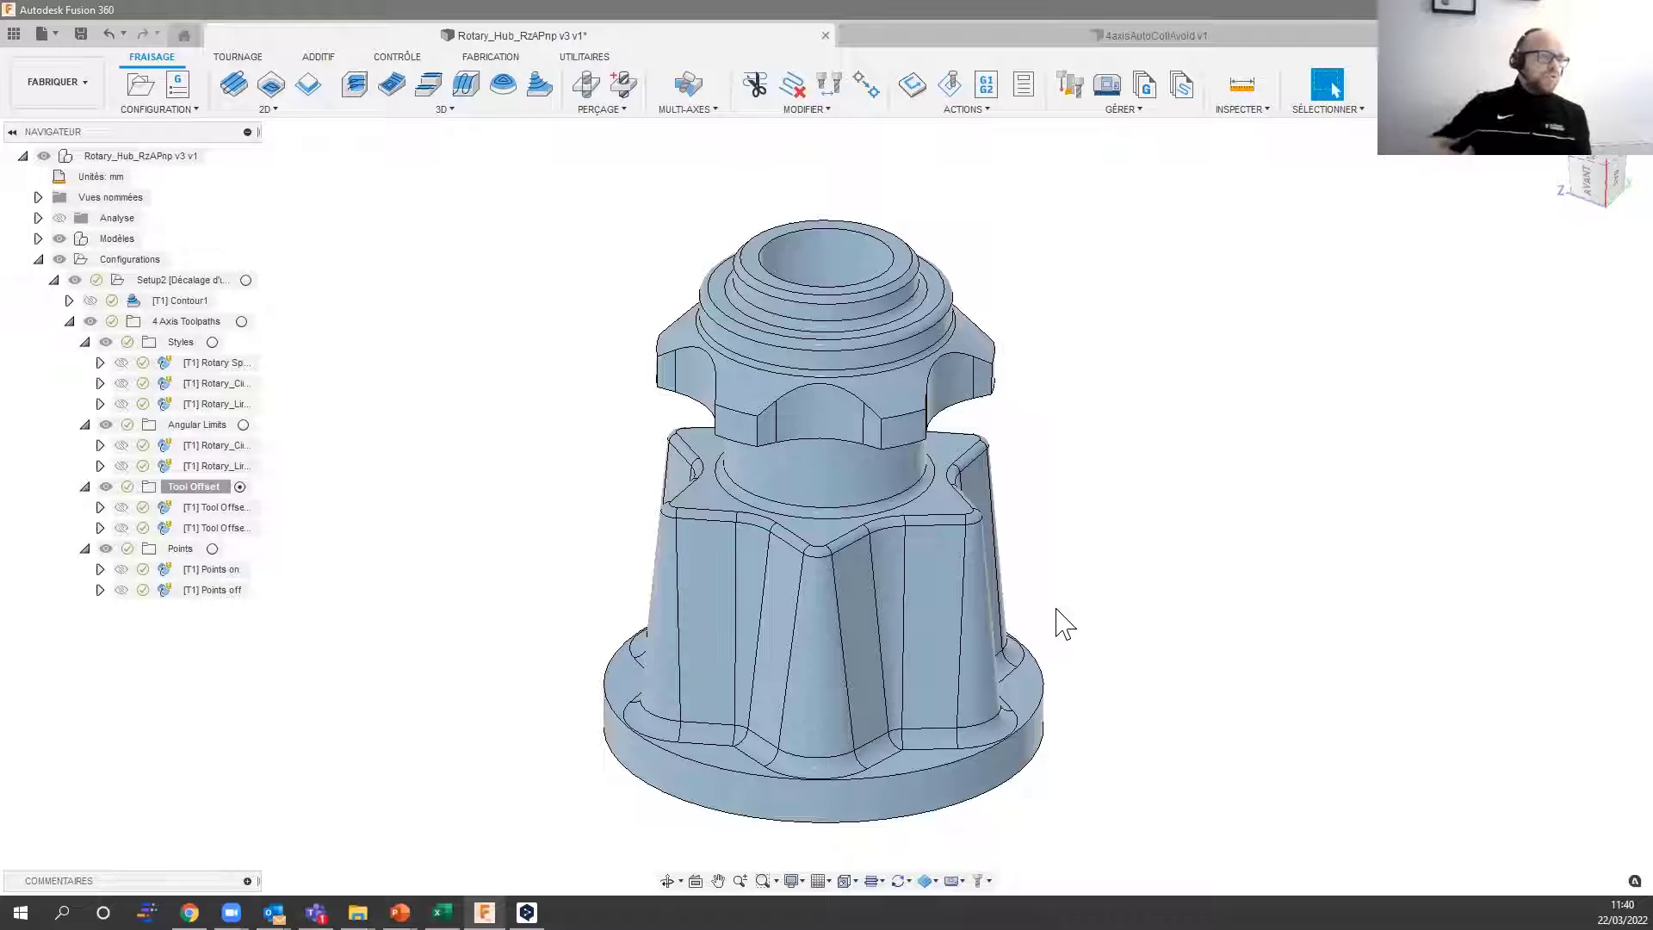
Step: Highlight the adjoining flank faces of the hub's lobed section, from one lobe across to its neighbour, and clear the selection
left_click(926, 680)
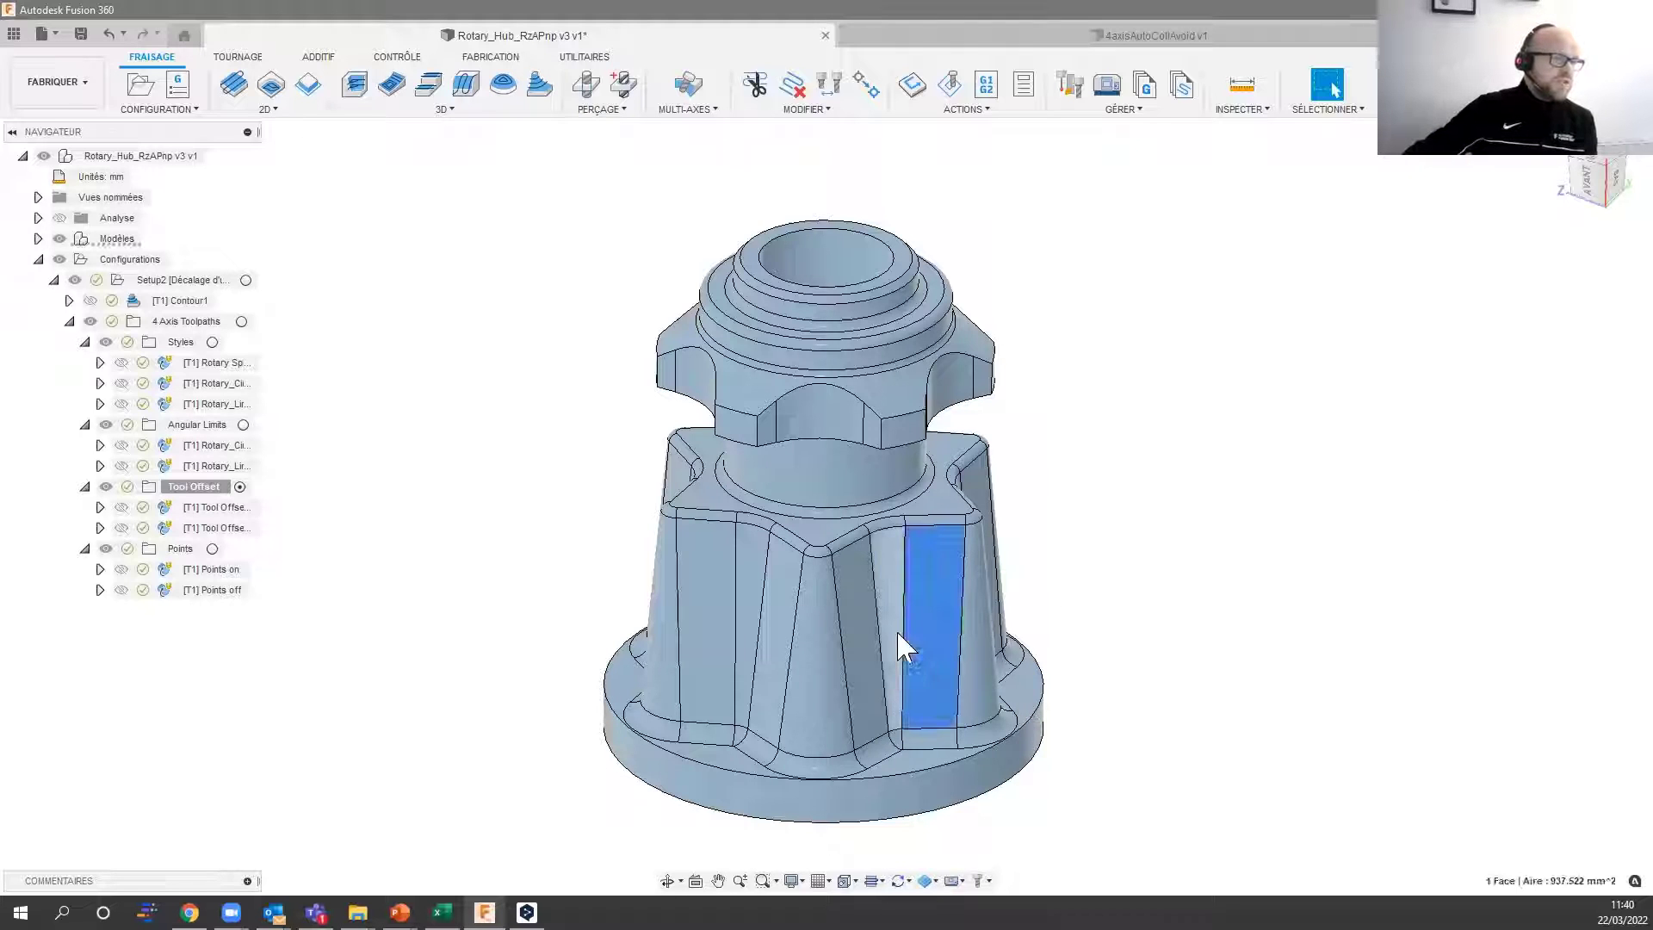
left_click(819, 686, "shift")
left_click(856, 668, "shift")
left_click(775, 622, "shift")
left_click(756, 592, "shift")
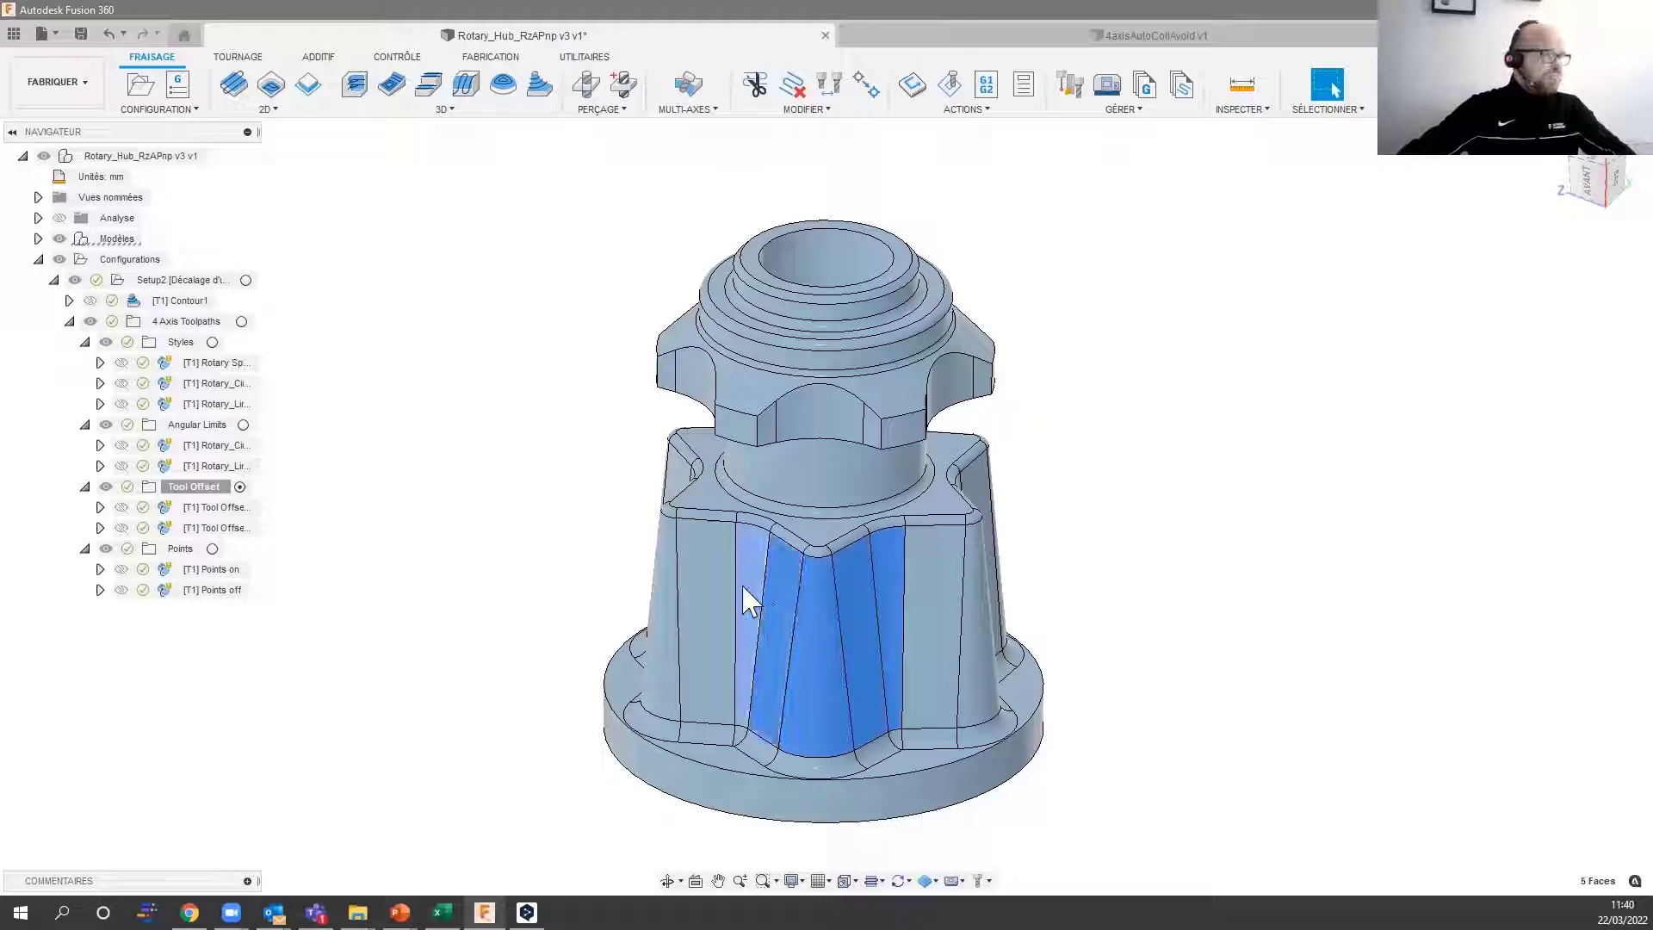
left_click(1231, 689)
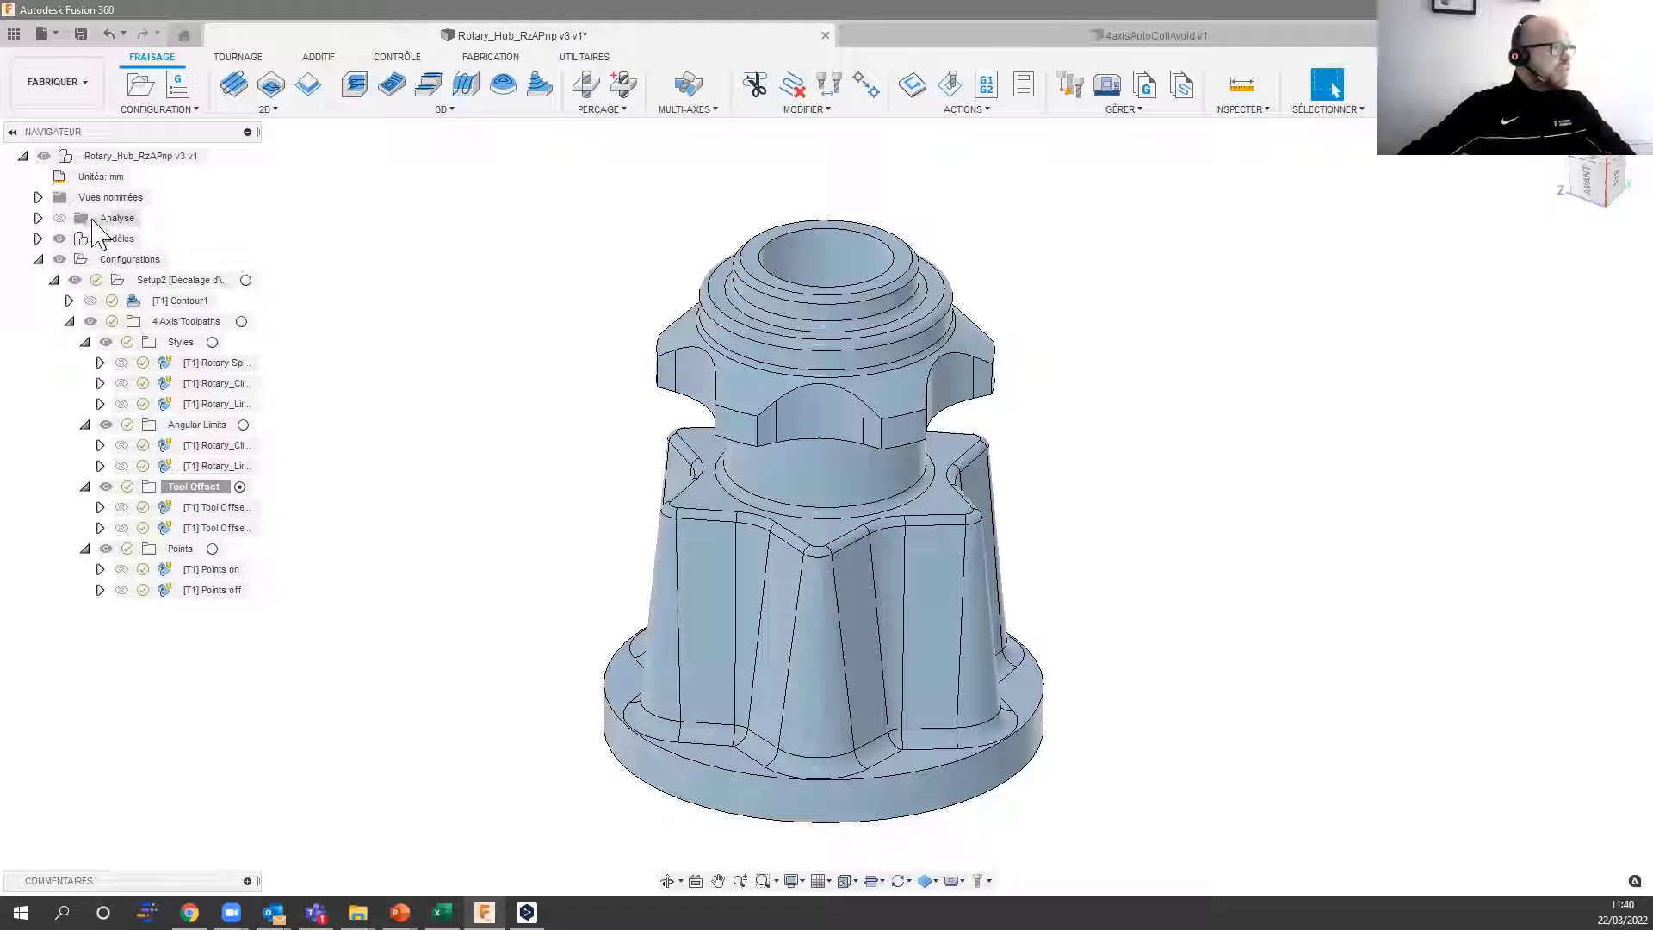
Step: Examine the Contour1 toolpath together with the Analysis display to see which areas of the hub are accessible
left_click(172, 301)
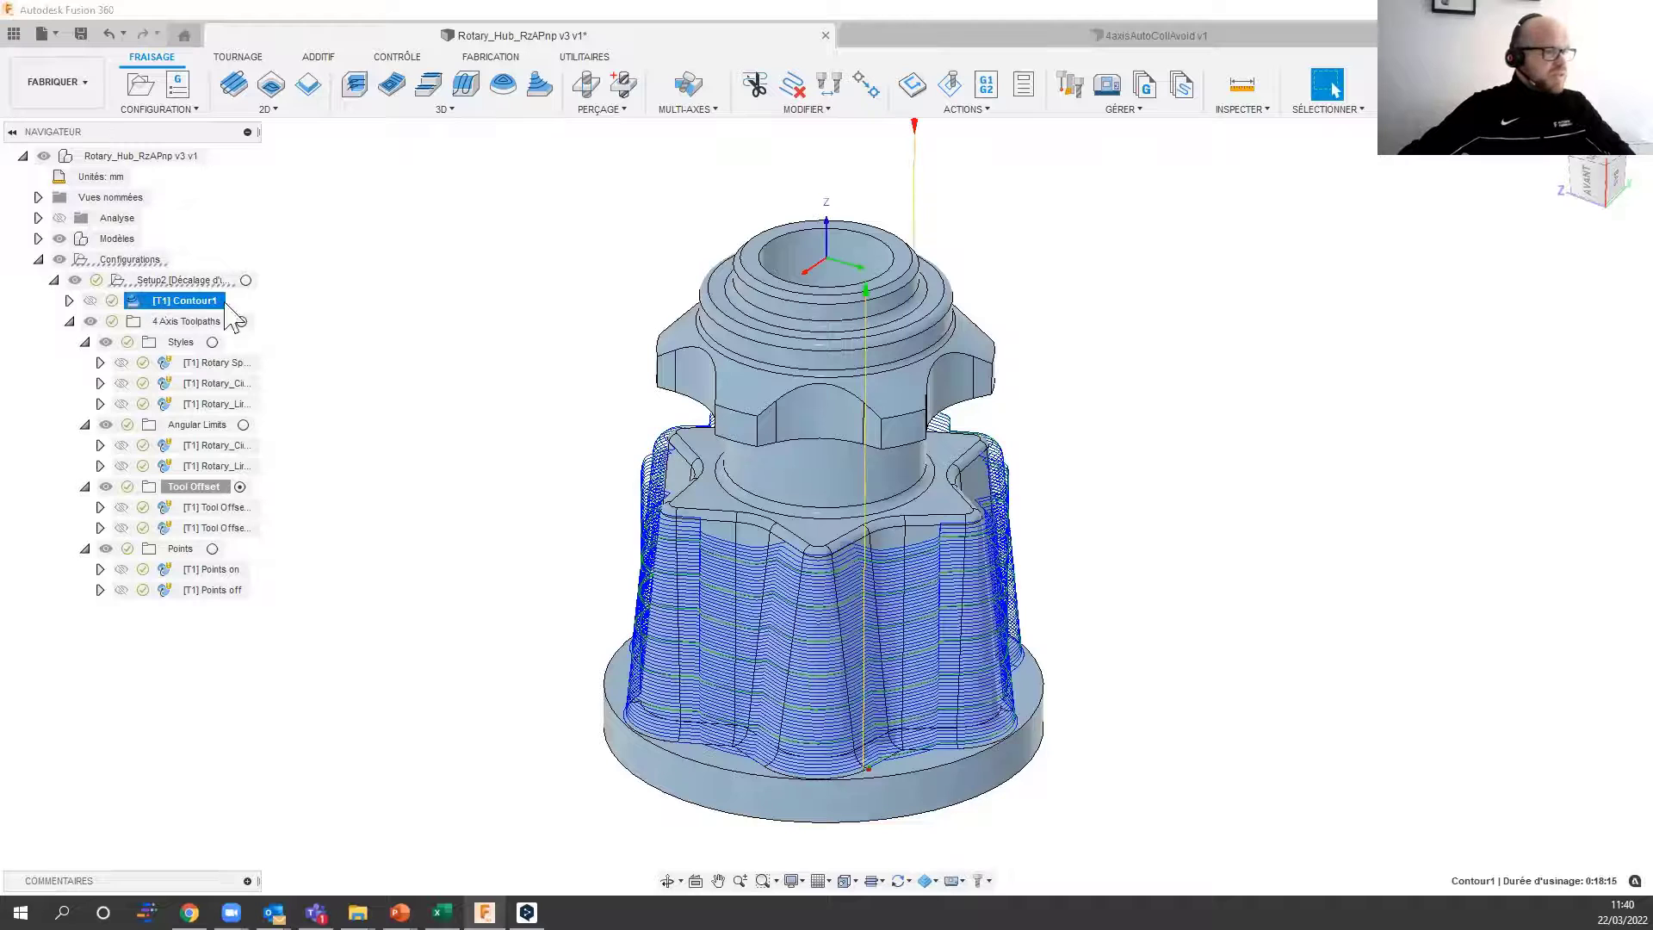
left_click(59, 218)
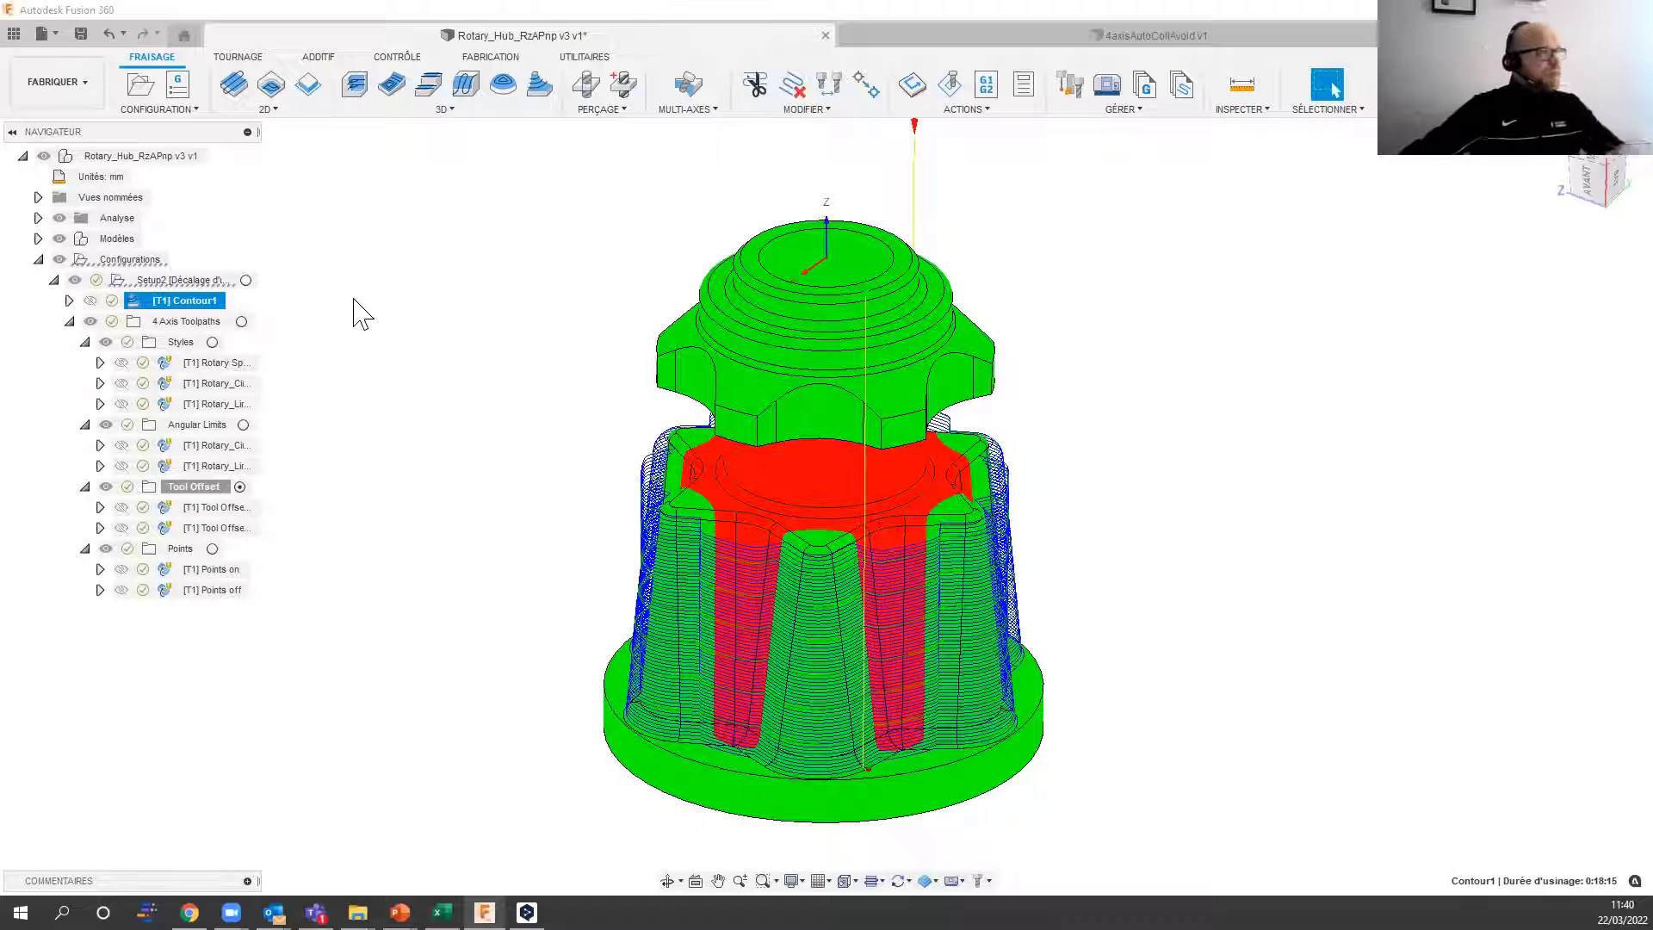
left_click(416, 364)
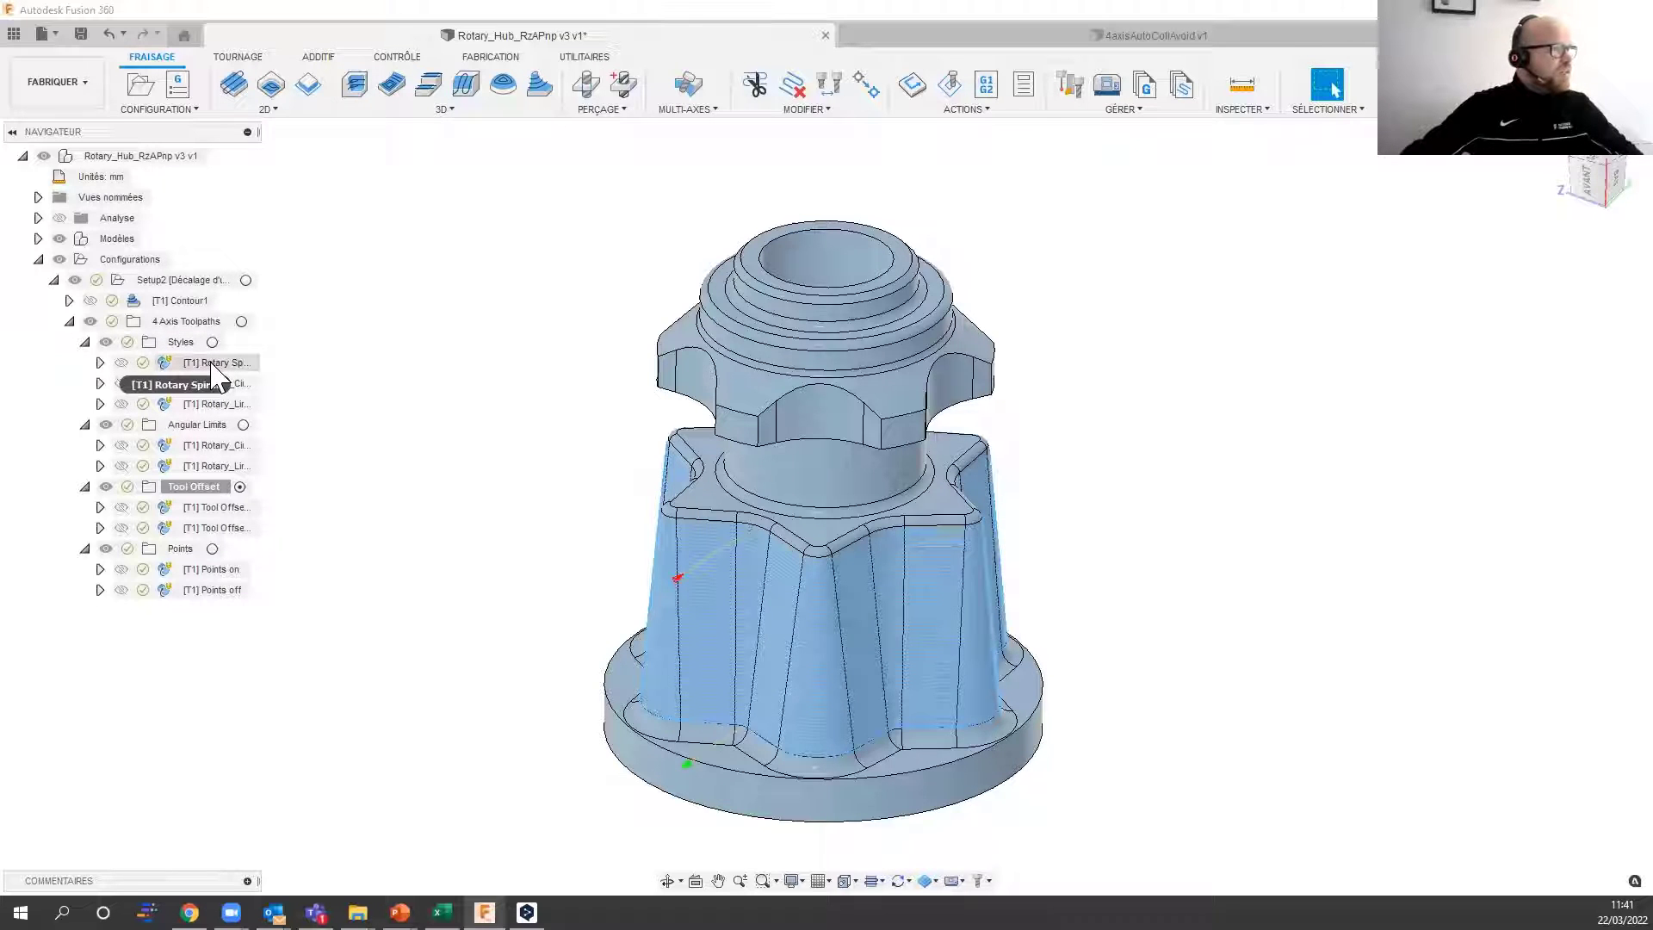
Step: Show the Rotary Spiral toolpath on the hub and widen the browser to reveal the full operation names
left_click(163, 362)
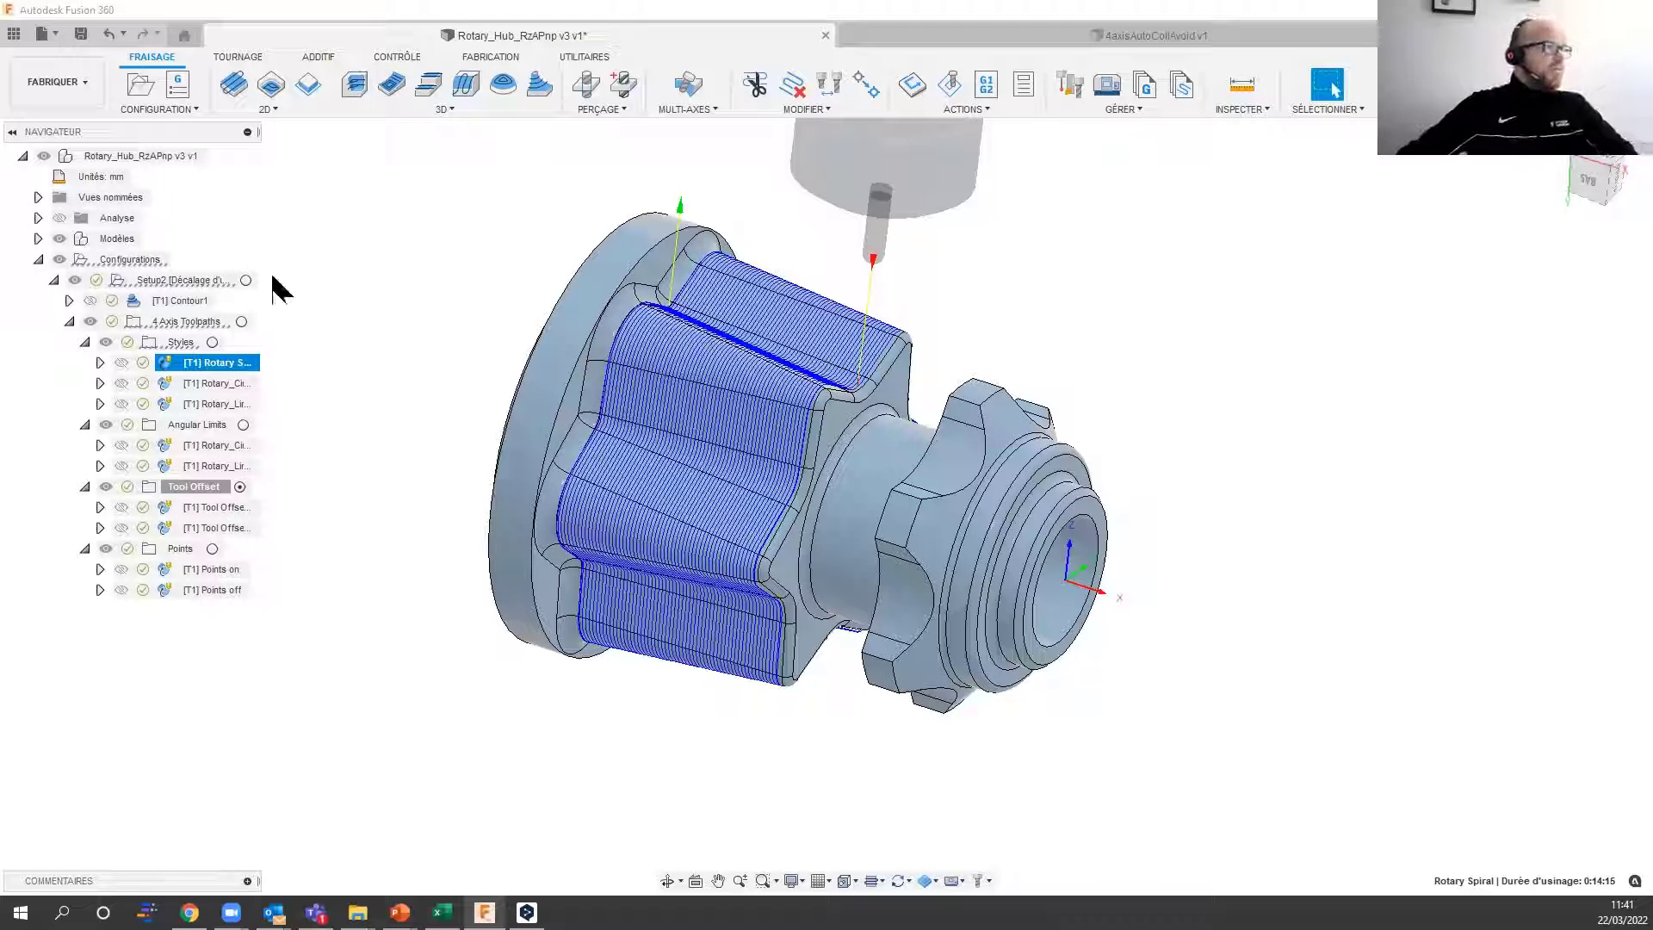
left_click_drag(258, 131, 346, 135)
scroll(724, 486, "up", 2)
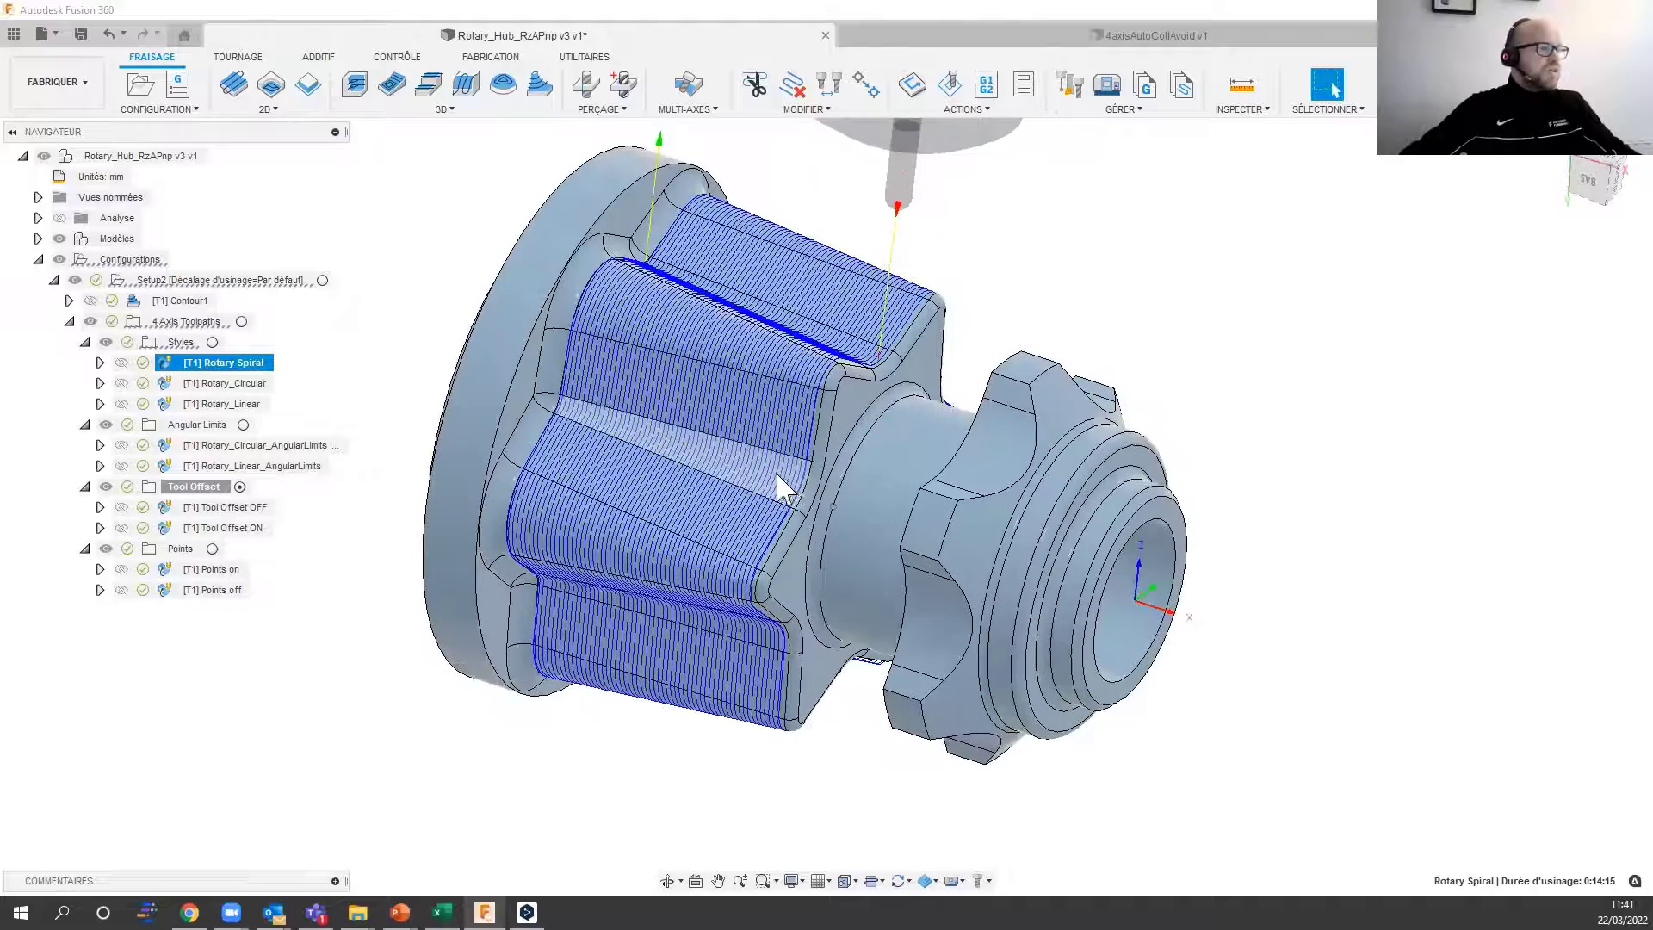
middle_click_drag(779, 485, 824, 486)
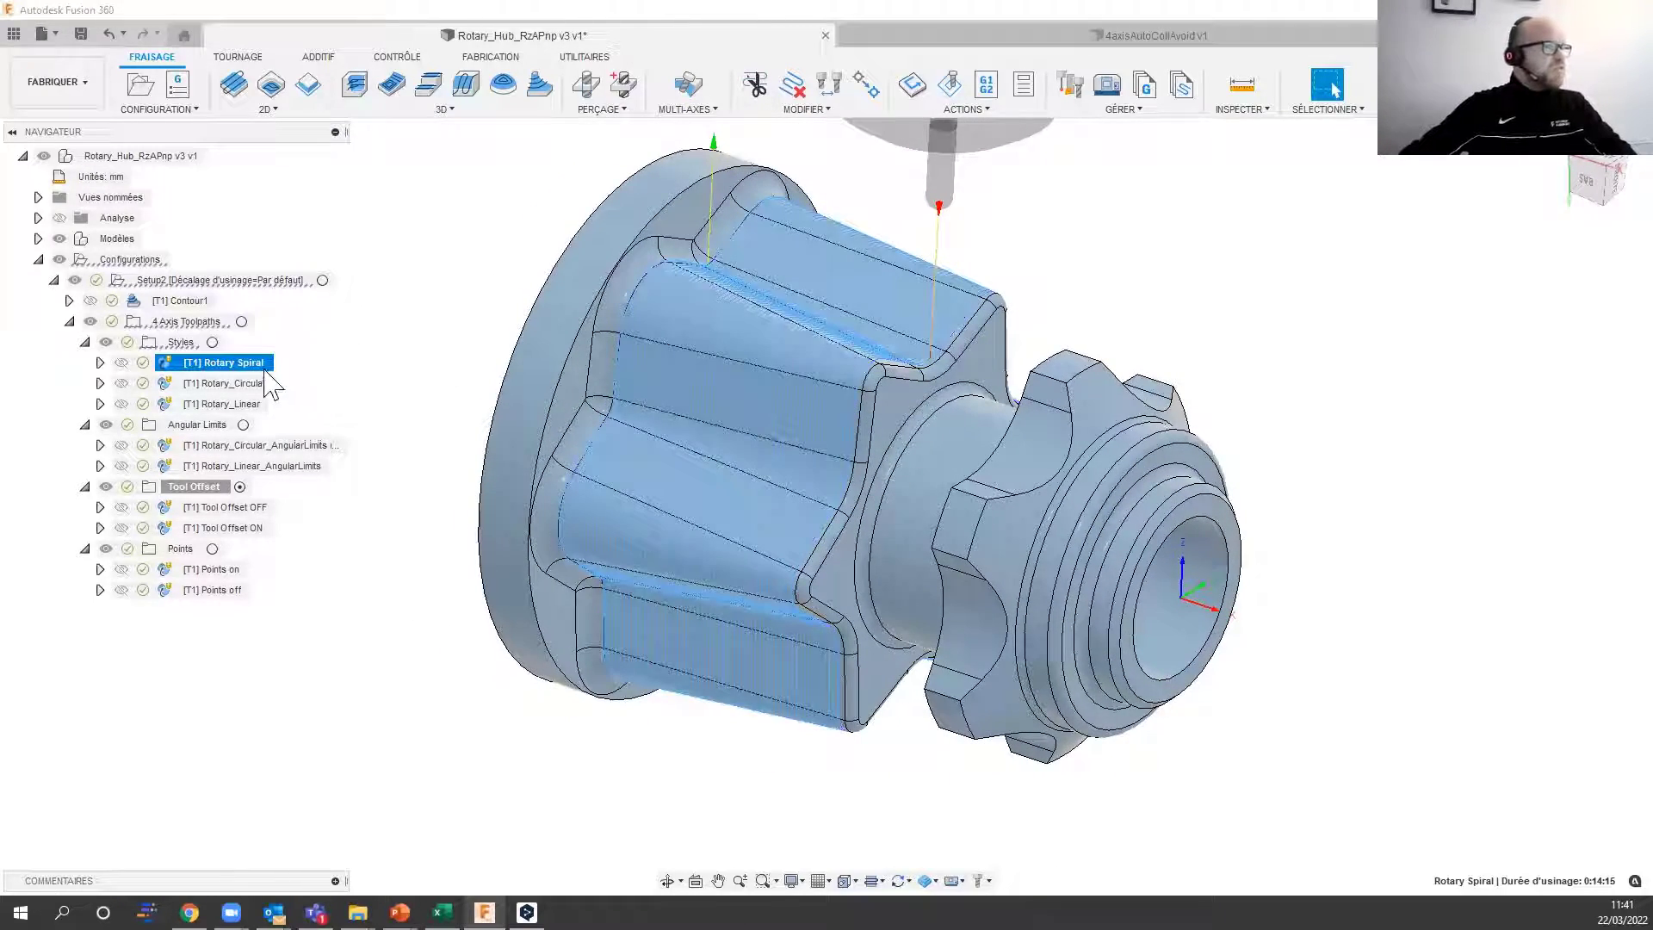
Step: Simulate the Rotary Spiral operation with the viewpoint set to Outil, and close the simulation
right_click(267, 372)
left_click(320, 96)
left_click(829, 813)
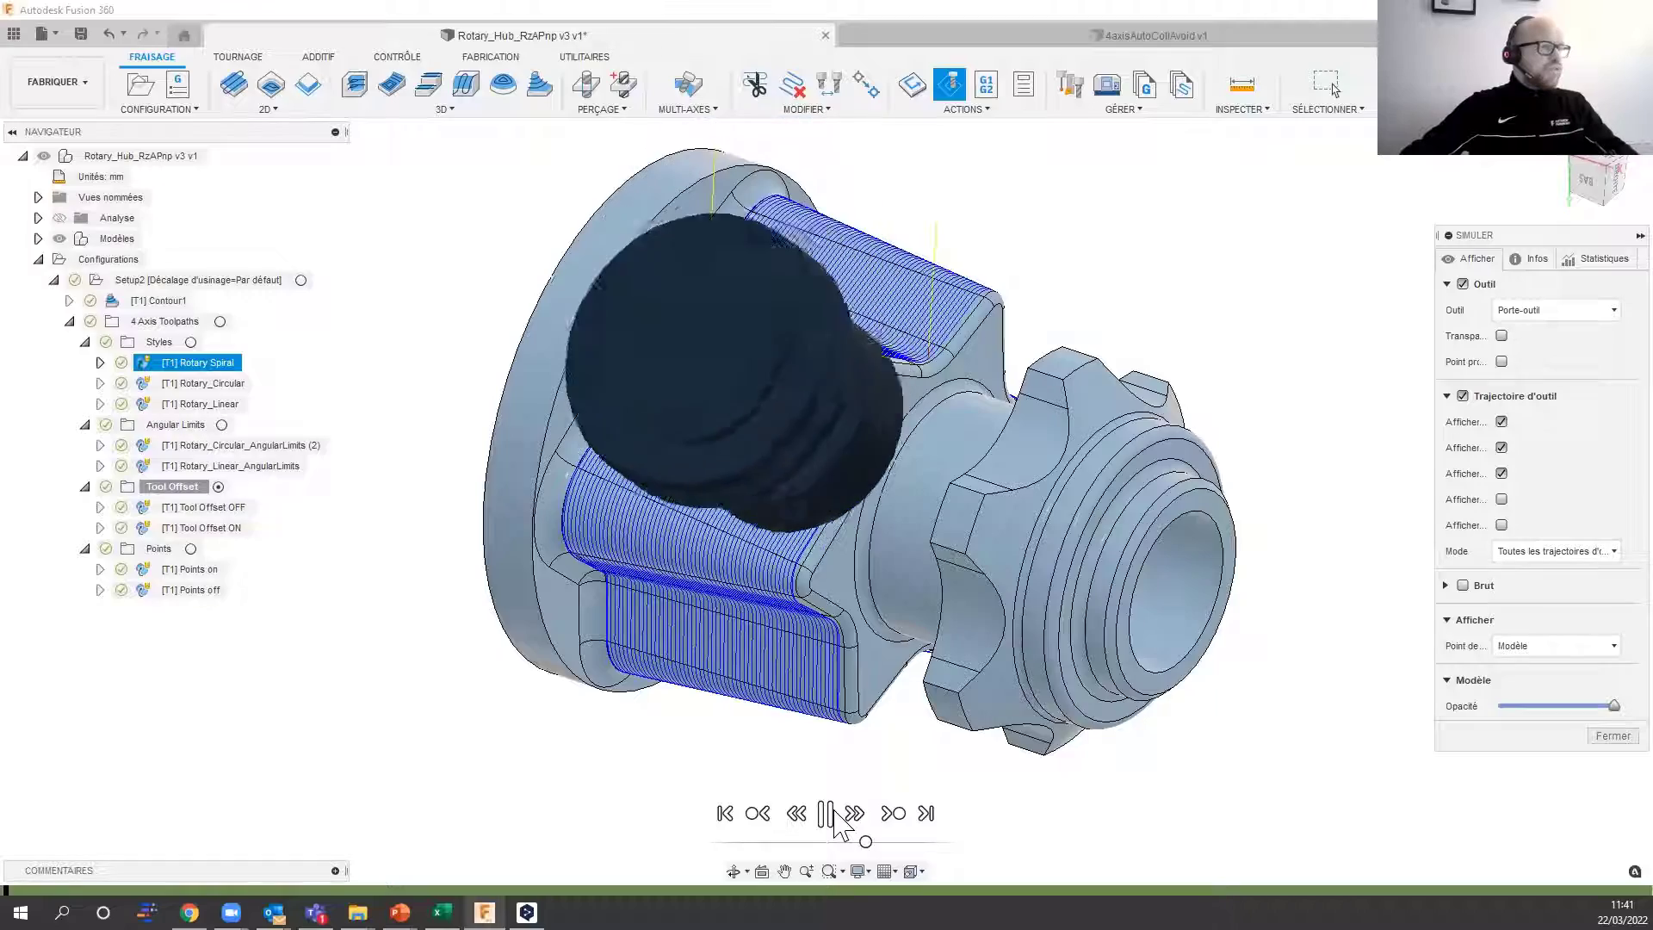
left_click(1555, 646)
left_click(1541, 665)
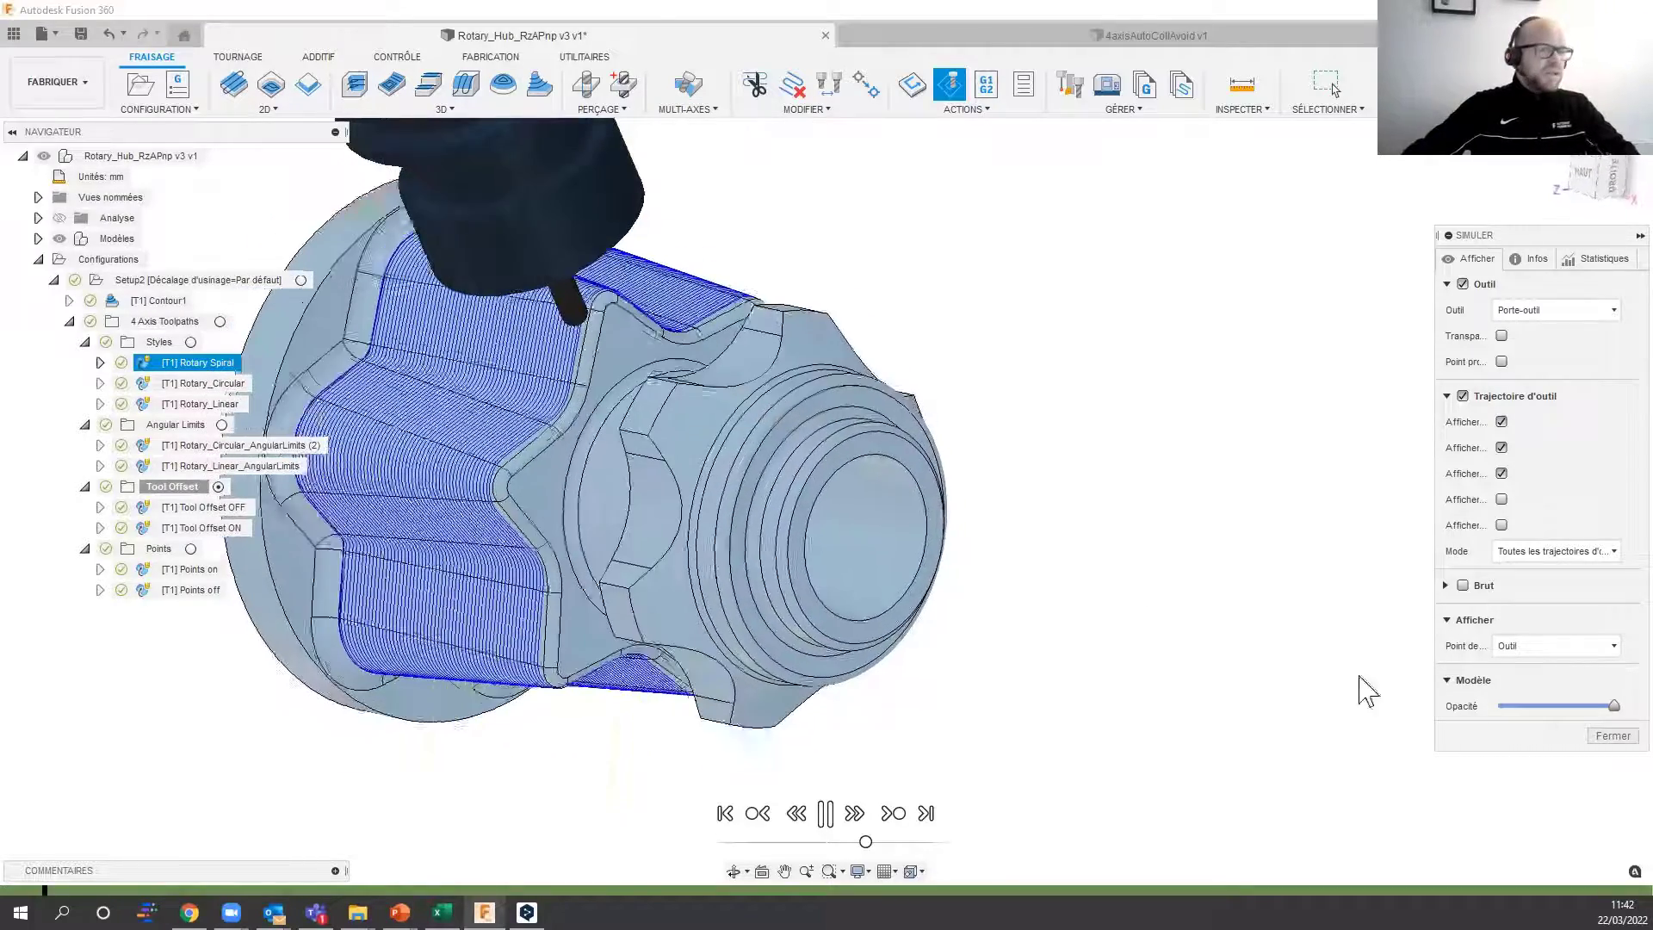
left_click(1613, 735)
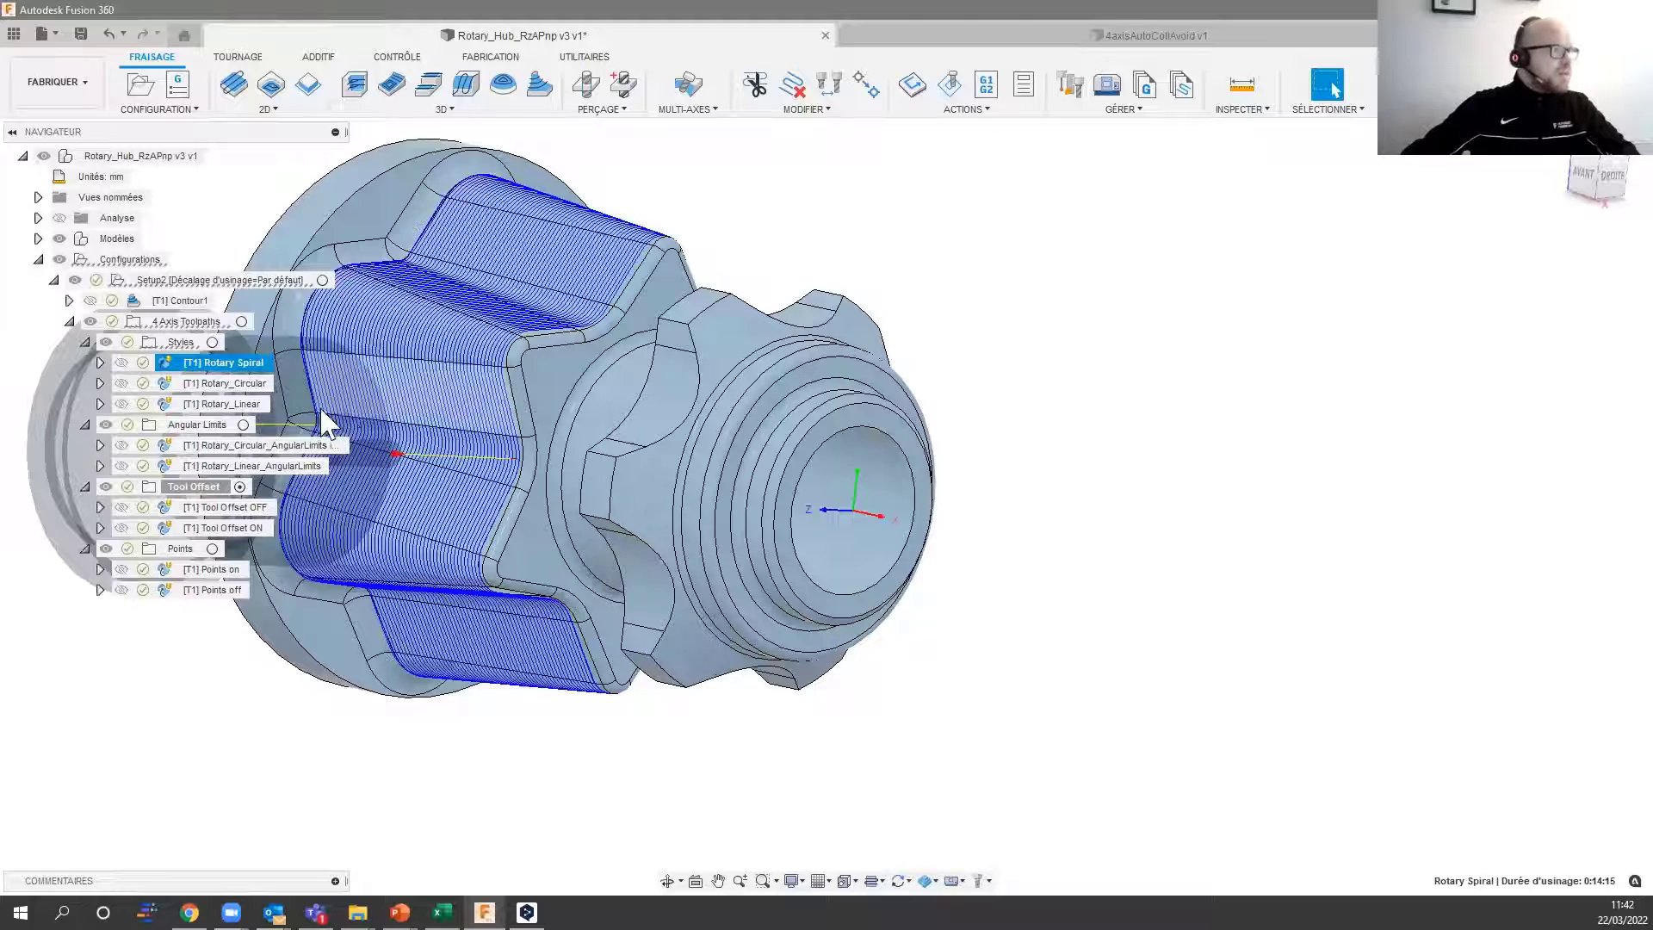
Step: Show the Rotary_Circular toolpath and review its geometry, radius and pass style settings without changing them
left_click(170, 385)
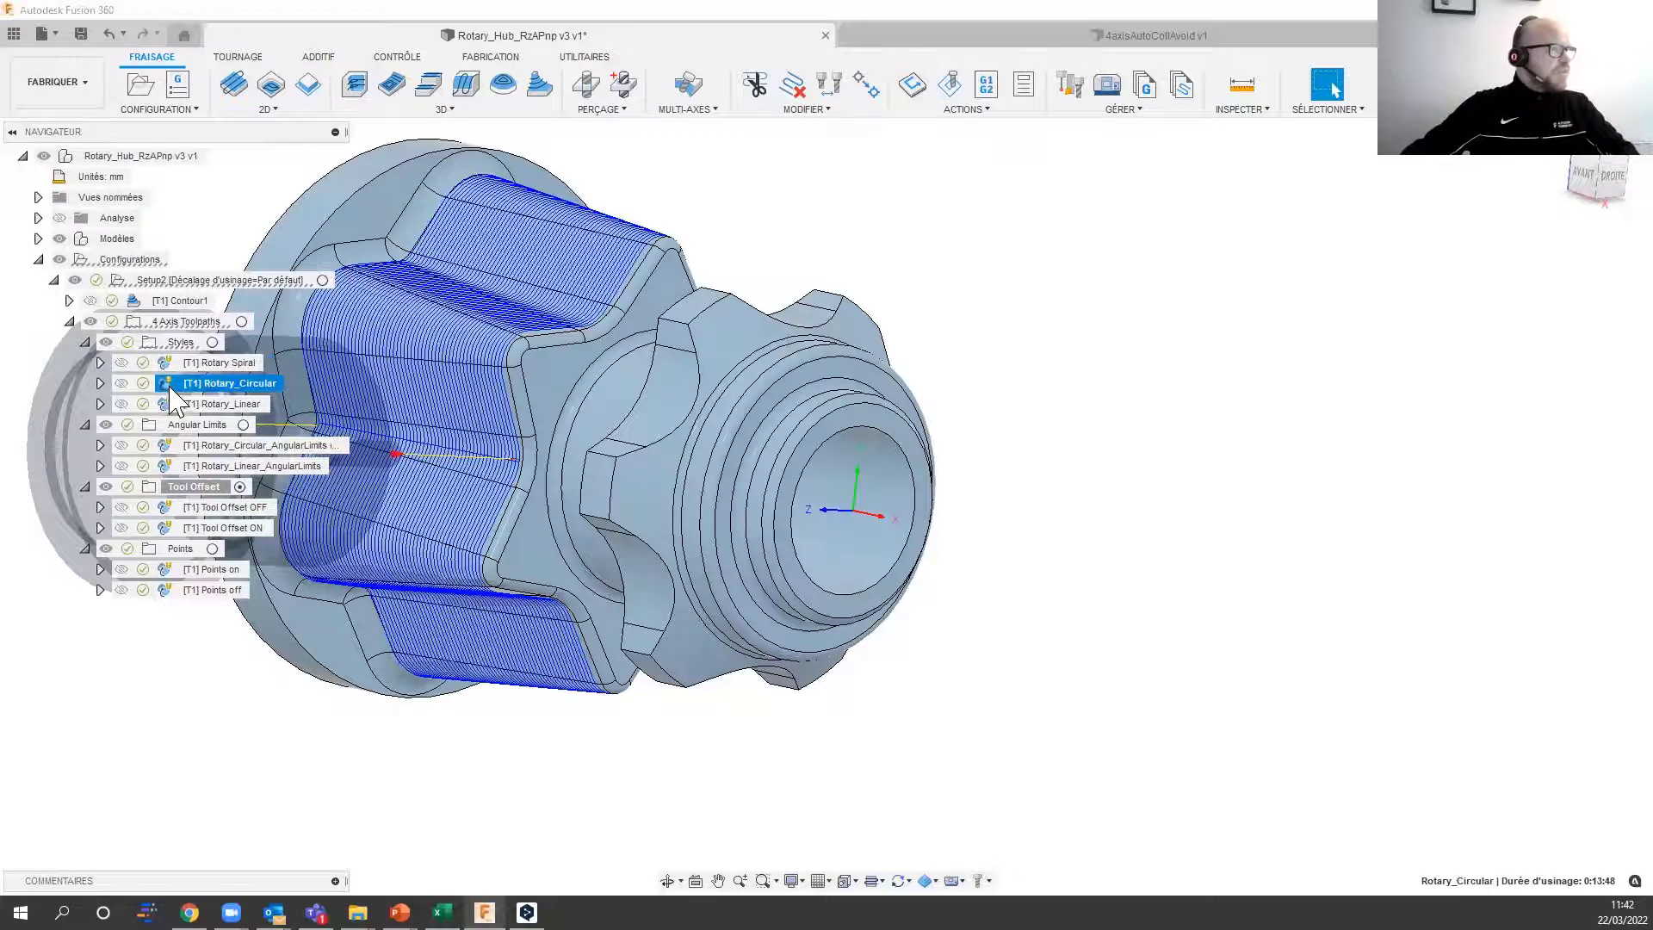
middle_click_drag(442, 597, 678, 568, "shift")
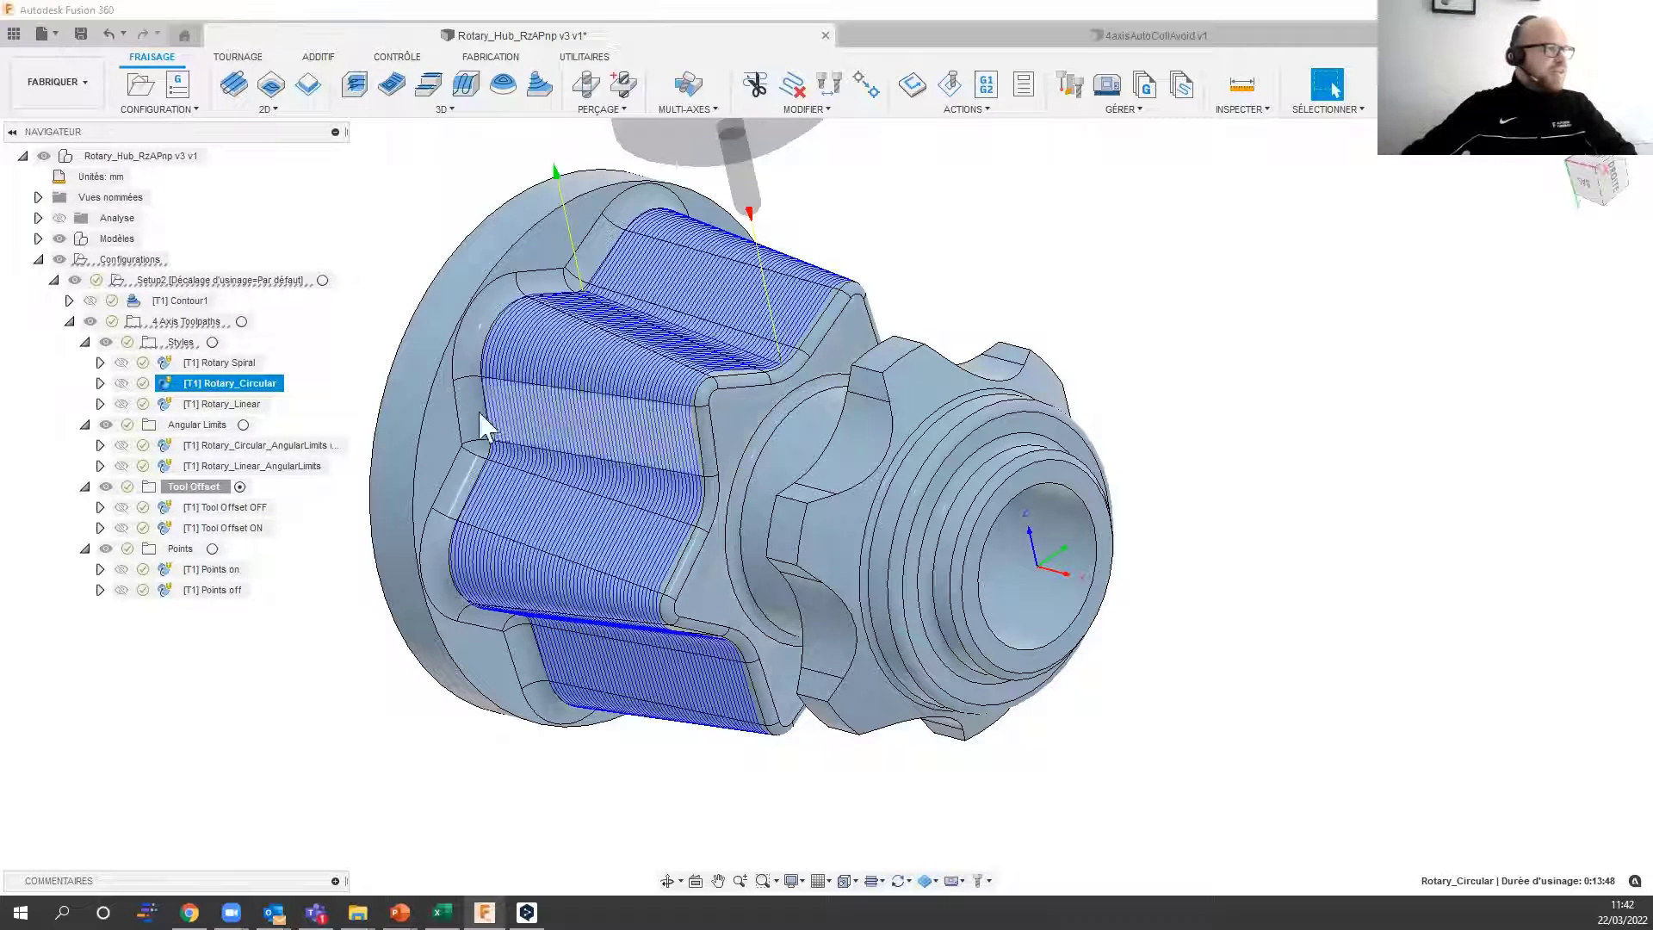
double_click(170, 390)
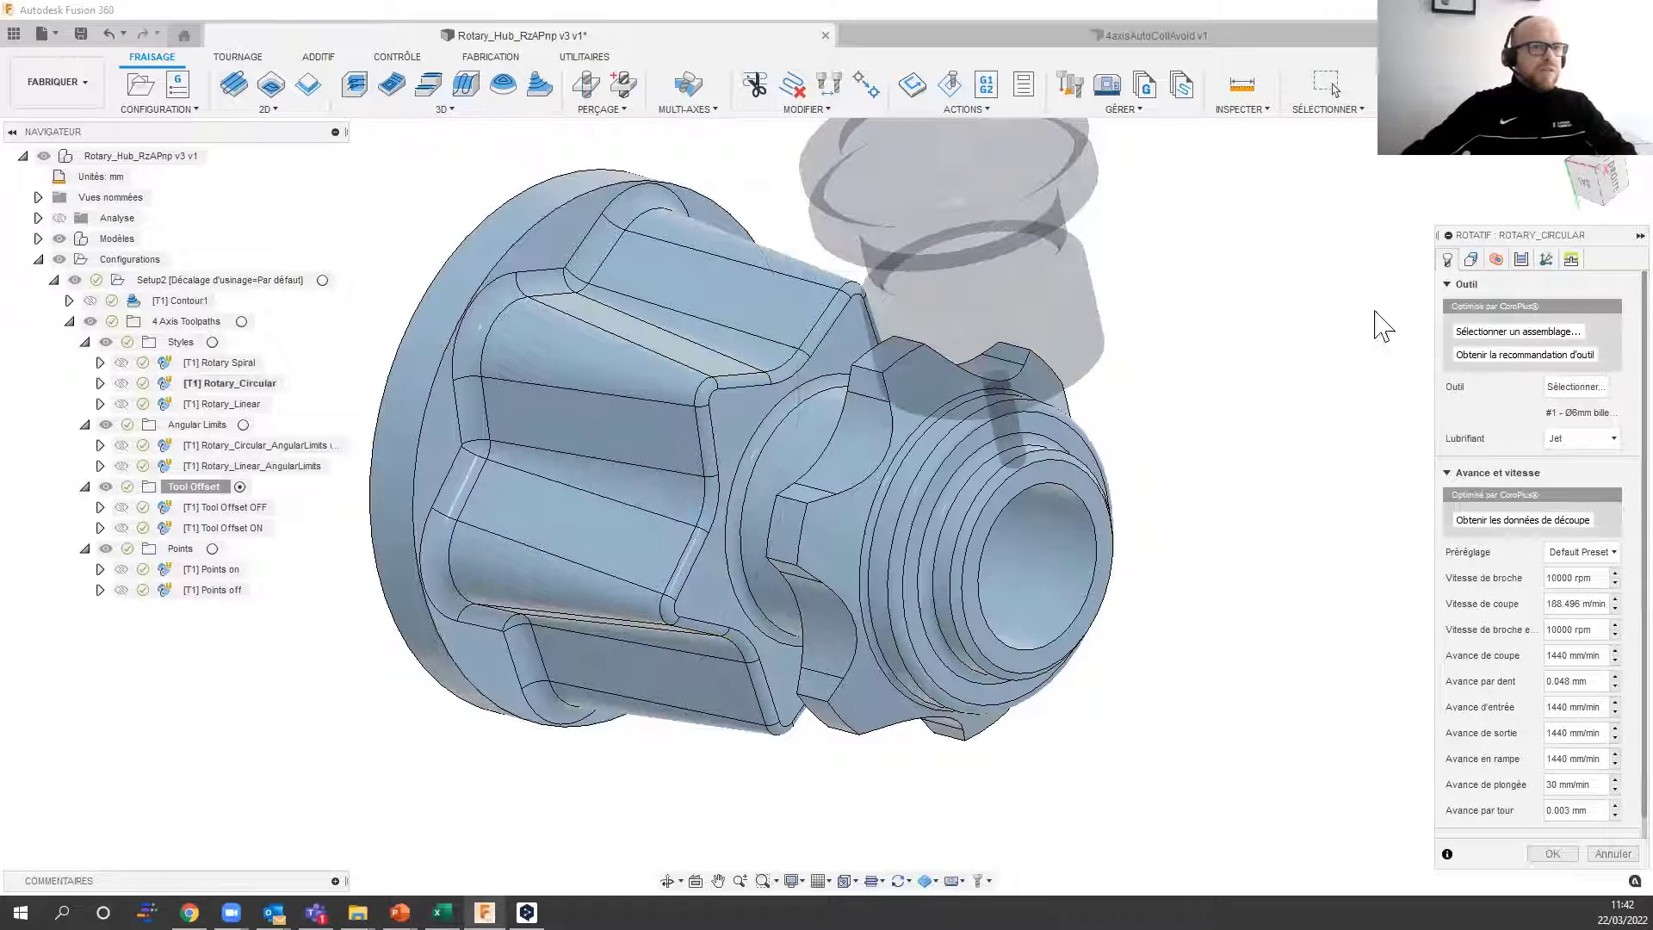
left_click(1473, 260)
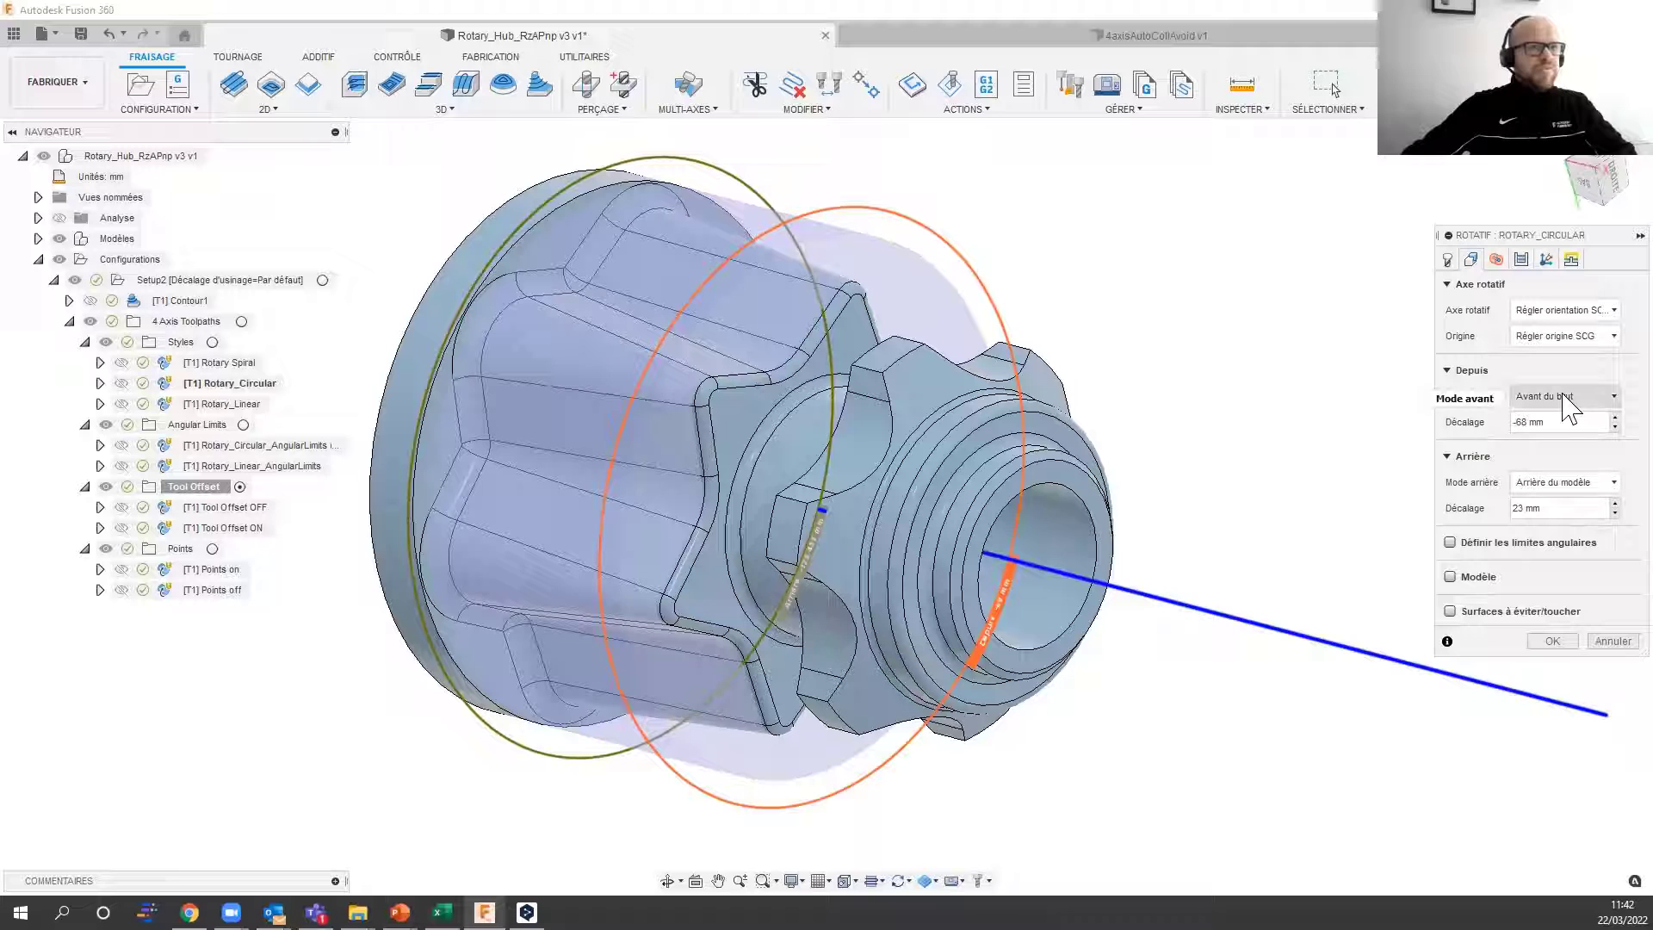
left_click(1509, 260)
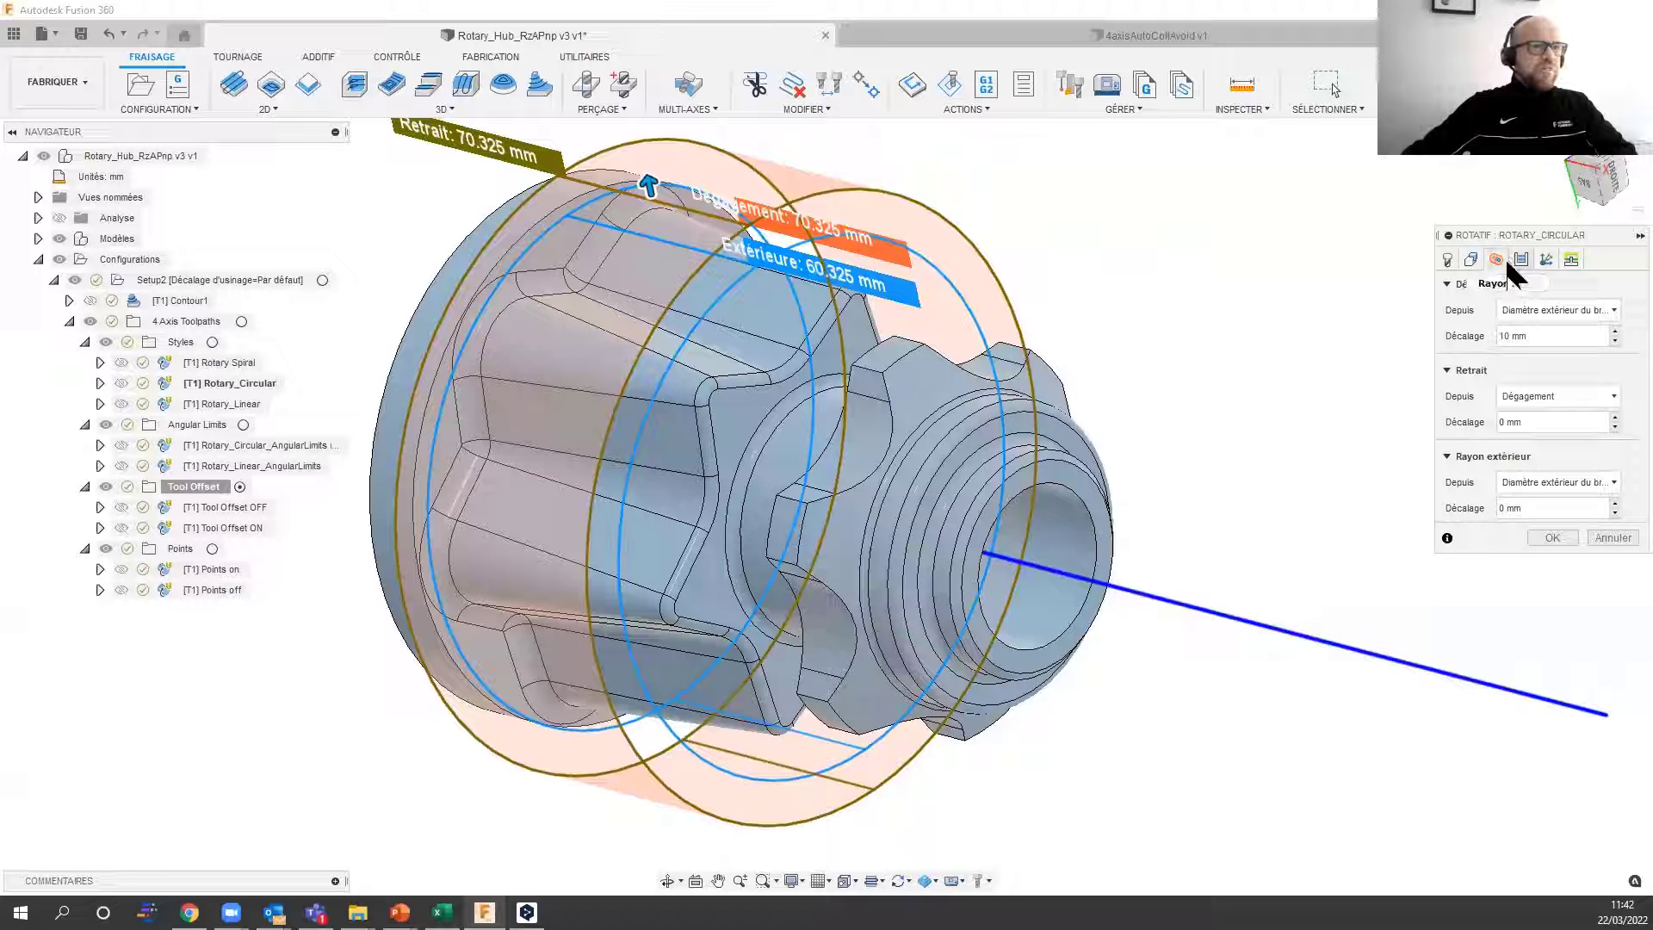
left_click(1523, 260)
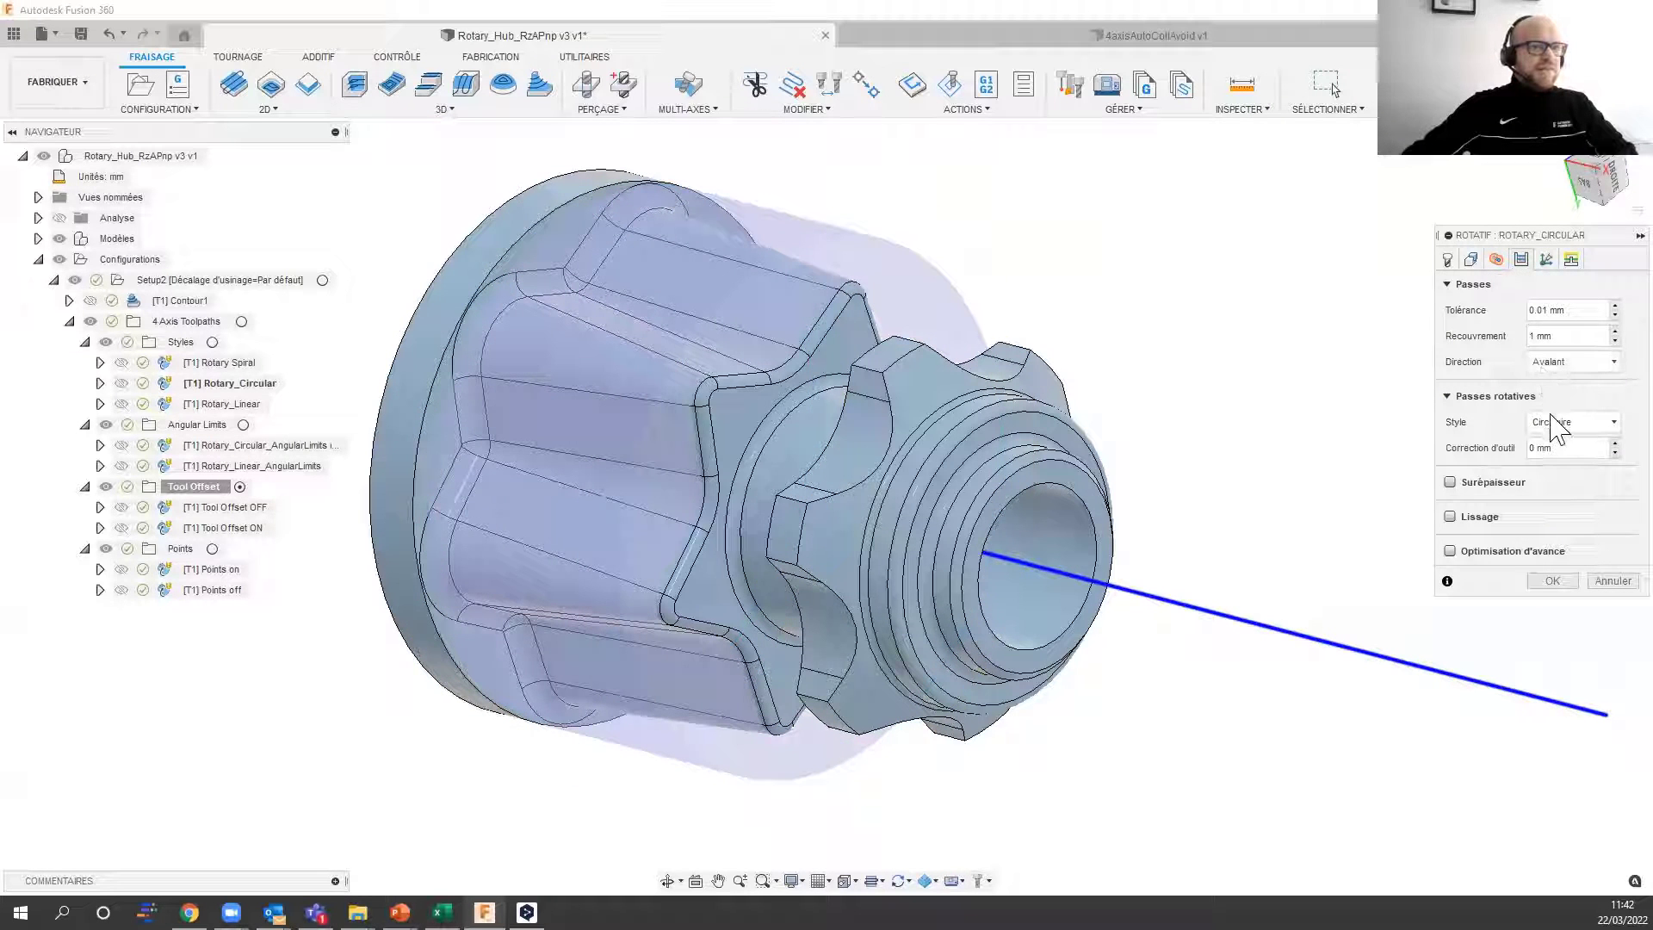
mouse_move(1558, 430)
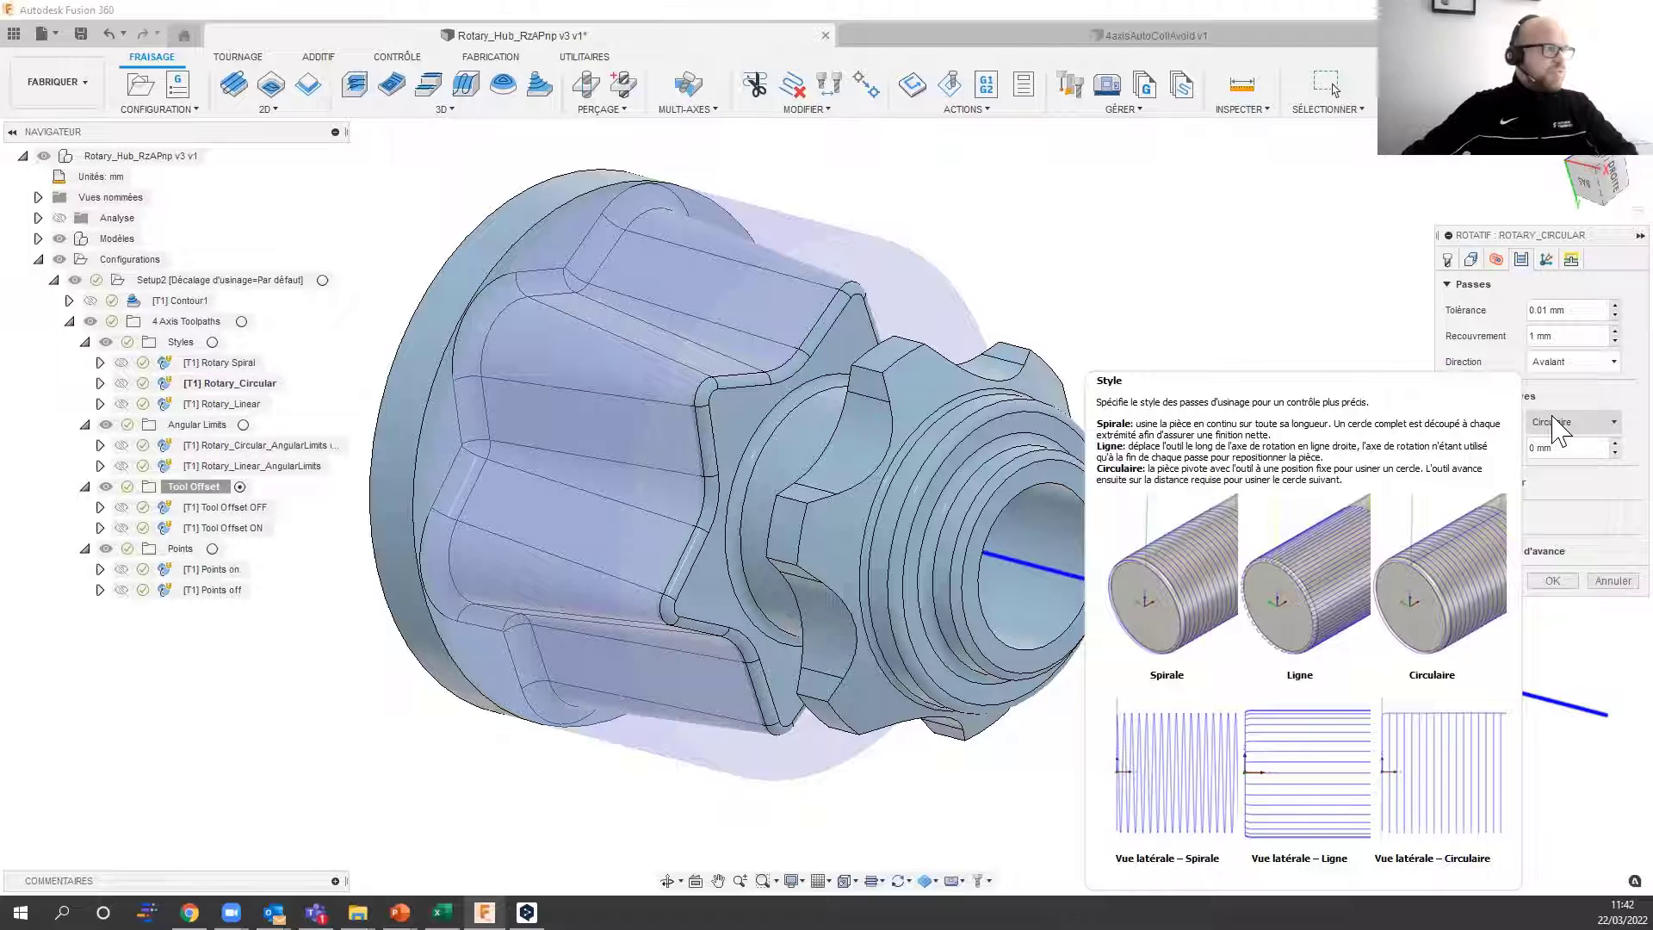
left_click(1603, 582)
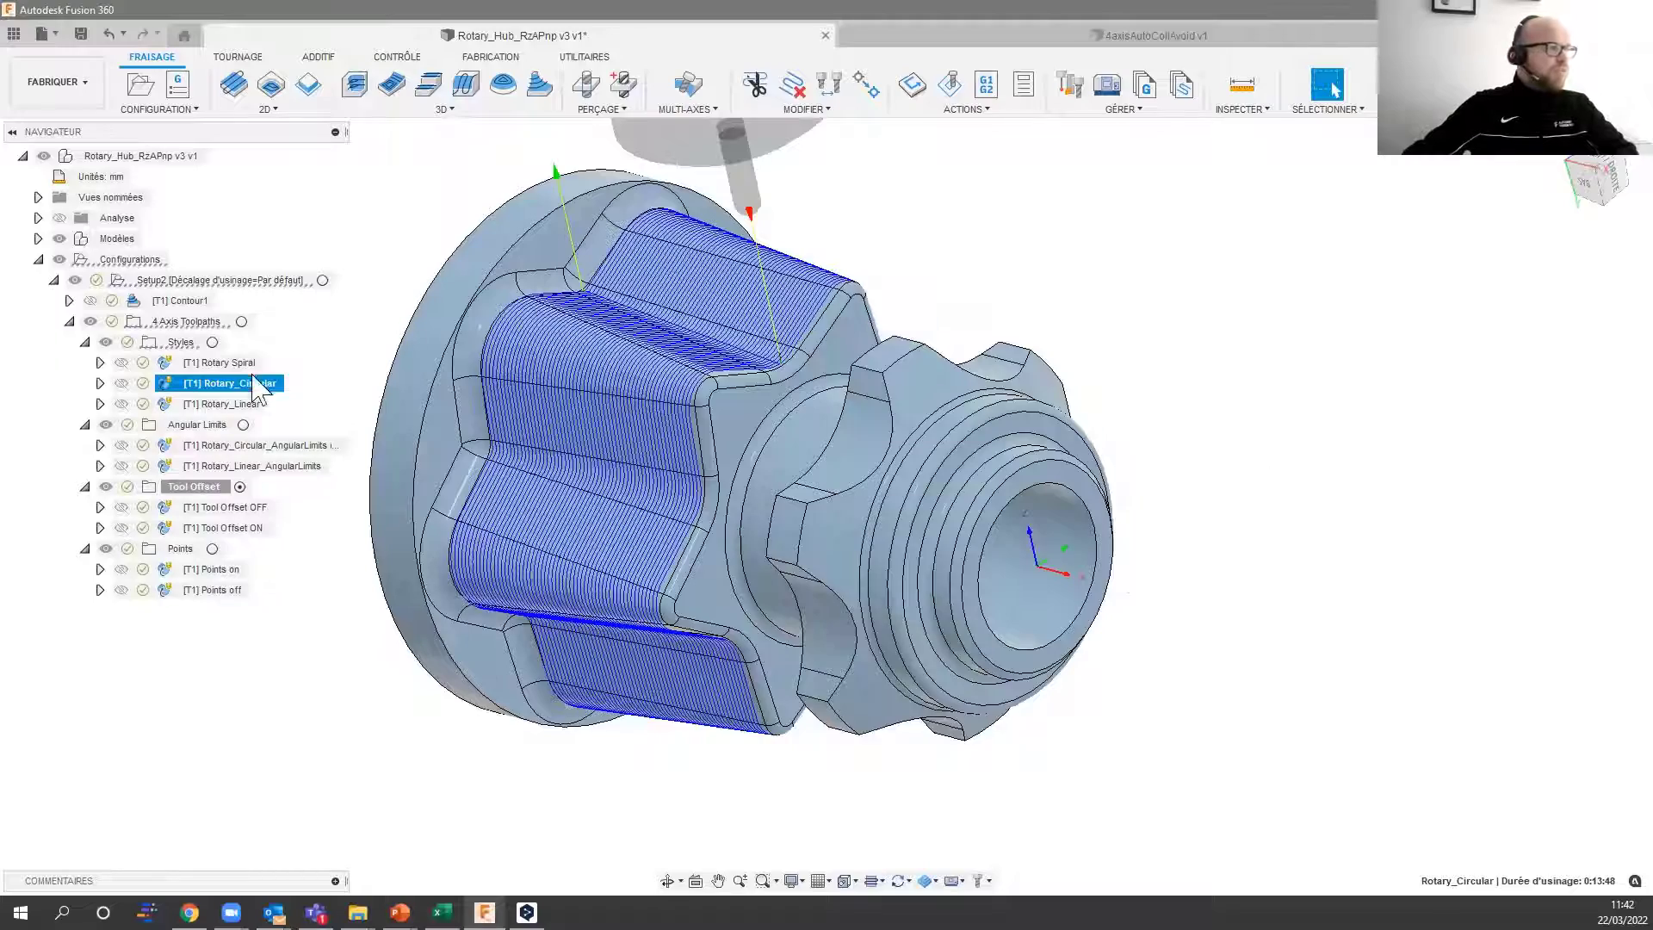
Step: Play the machining simulation of the Rotary_Circular operation and exit it
right_click(212, 383)
left_click(245, 116)
left_click(824, 813)
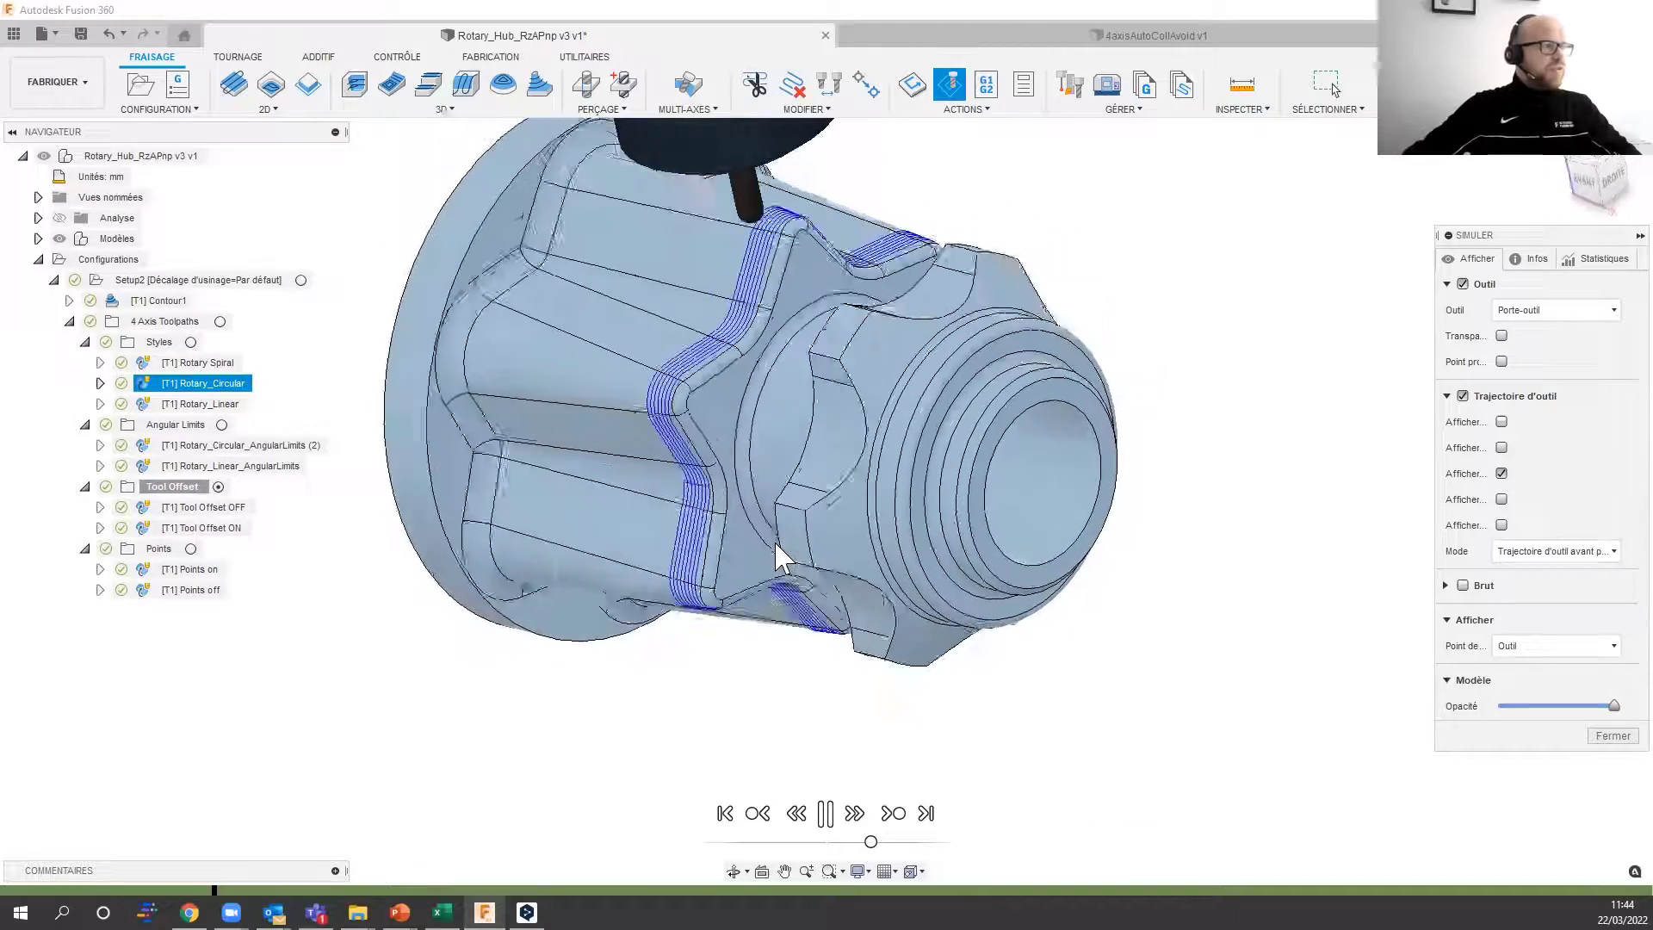
key("Escape")
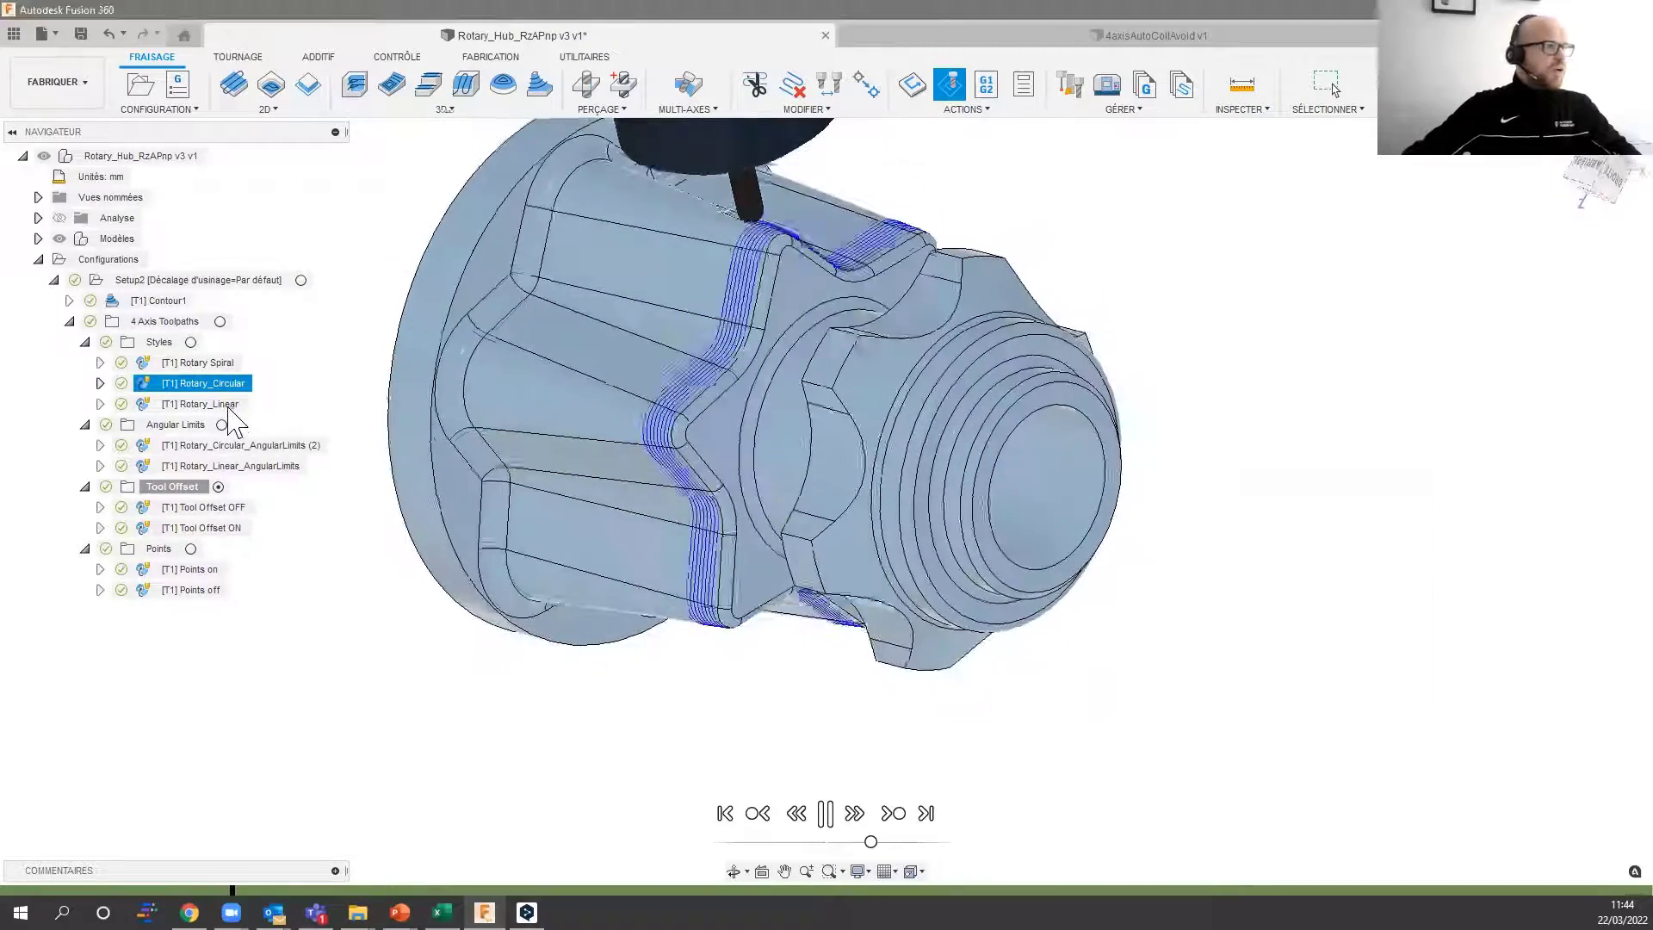
Step: Compare the Rotary_Linear toolpath with the Rotary_Circular_AngularLimits (2) toolpath on the hub
left_click(226, 403)
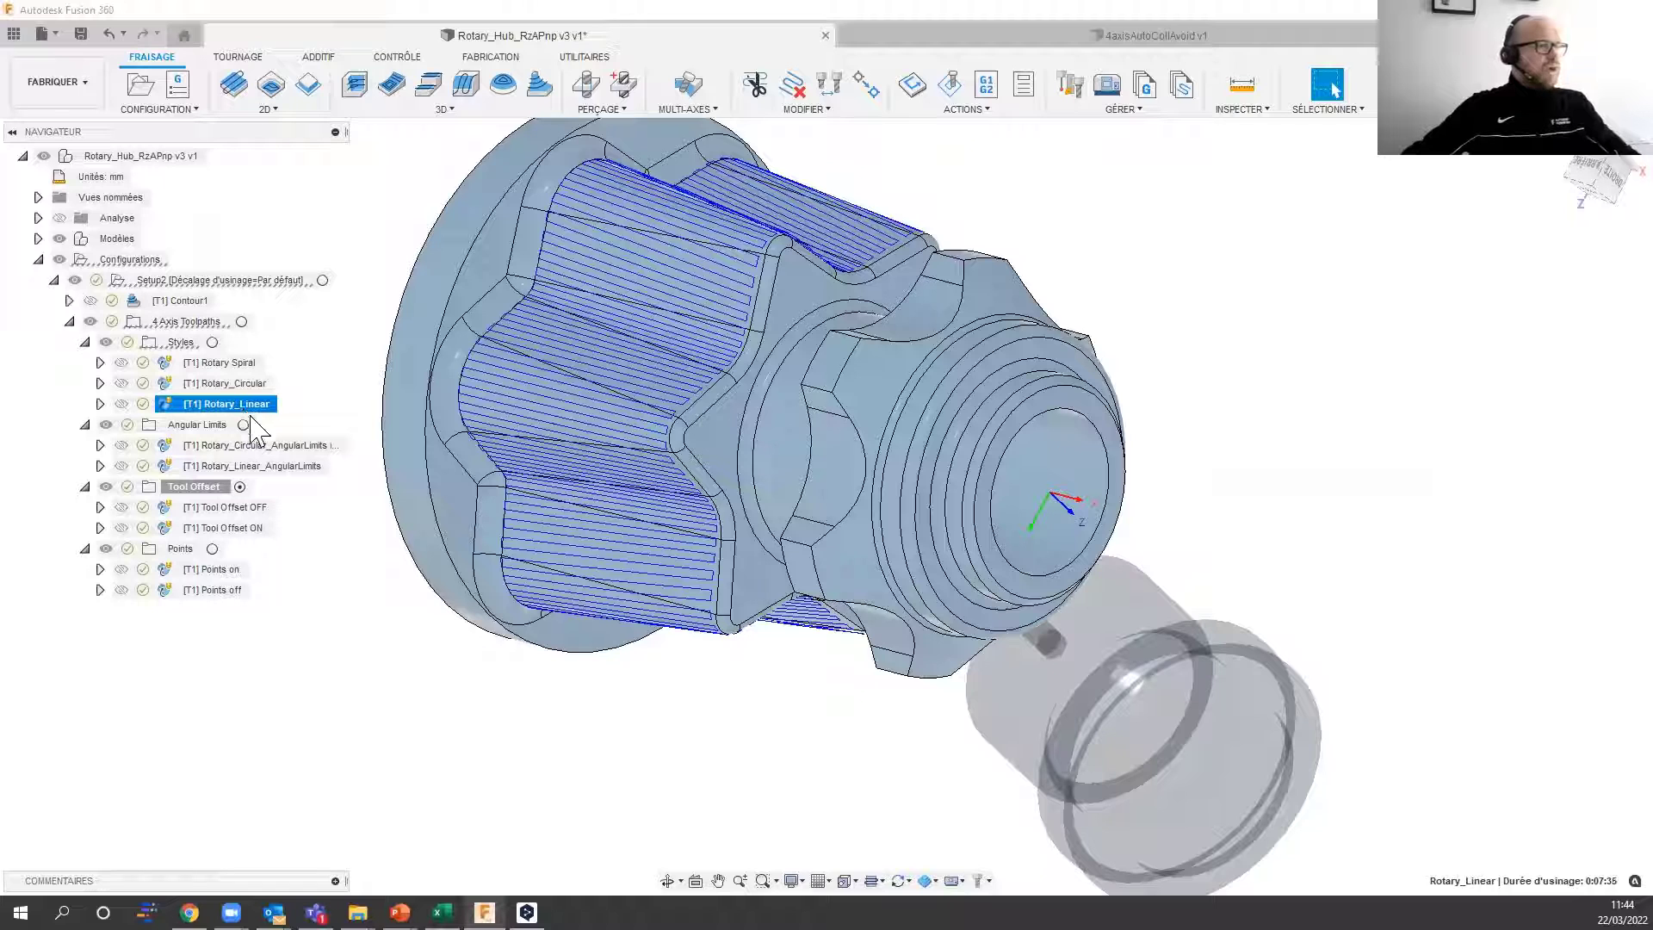
middle_click_drag(818, 370, 849, 522, "shift")
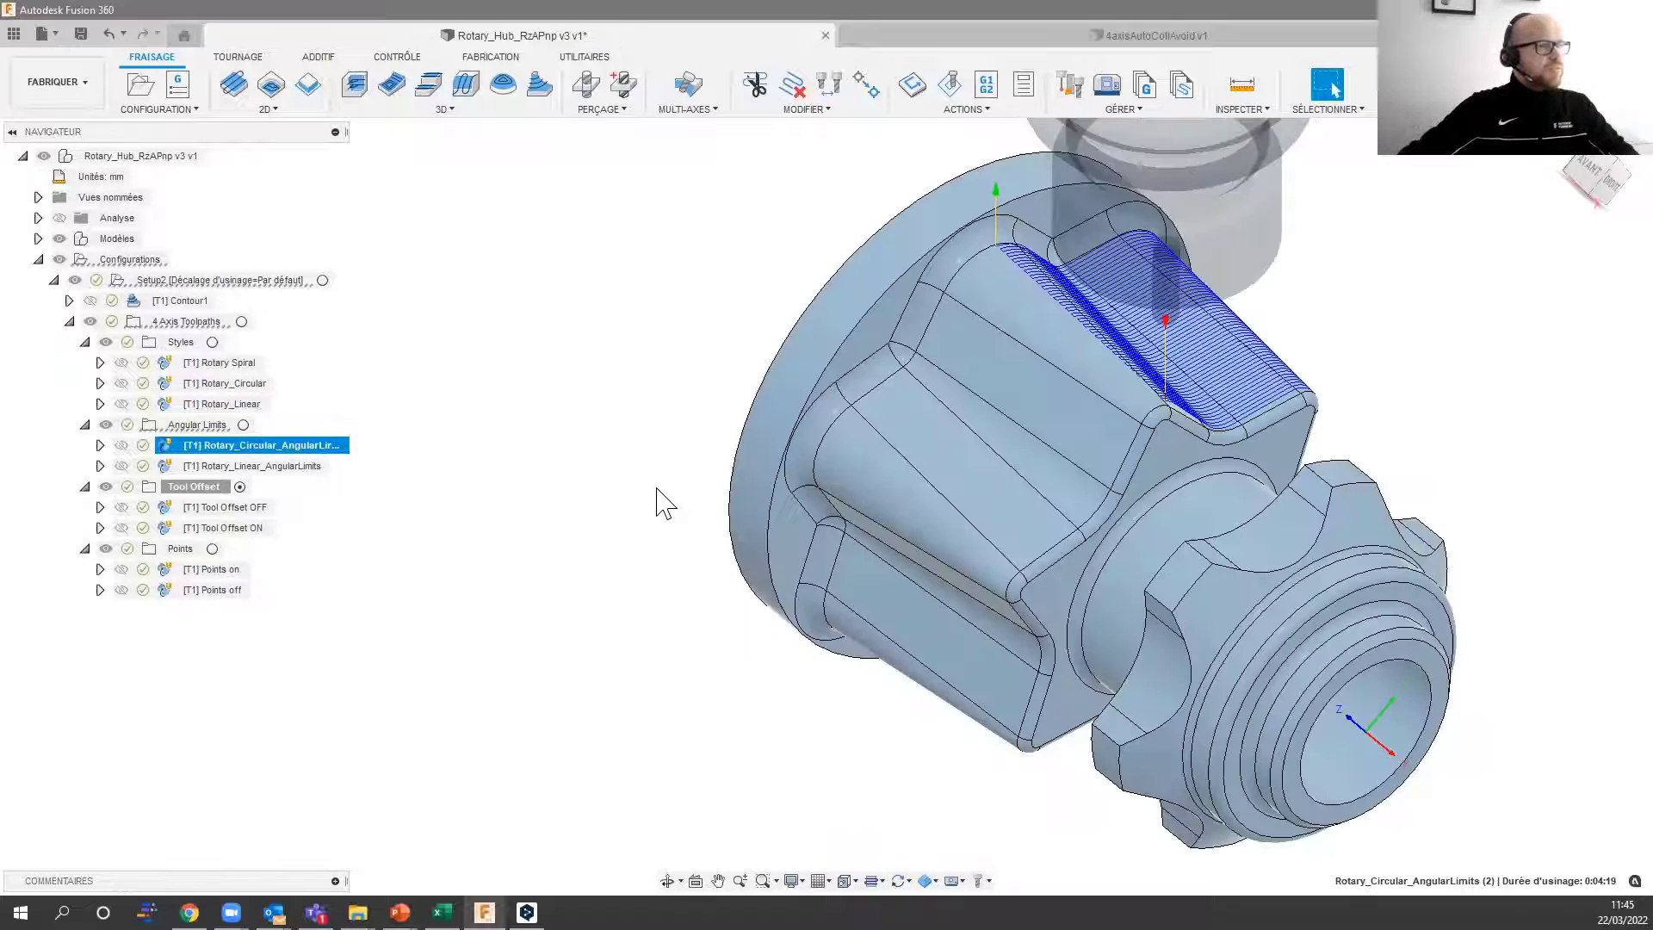
left_click(655, 499)
left_click(226, 446)
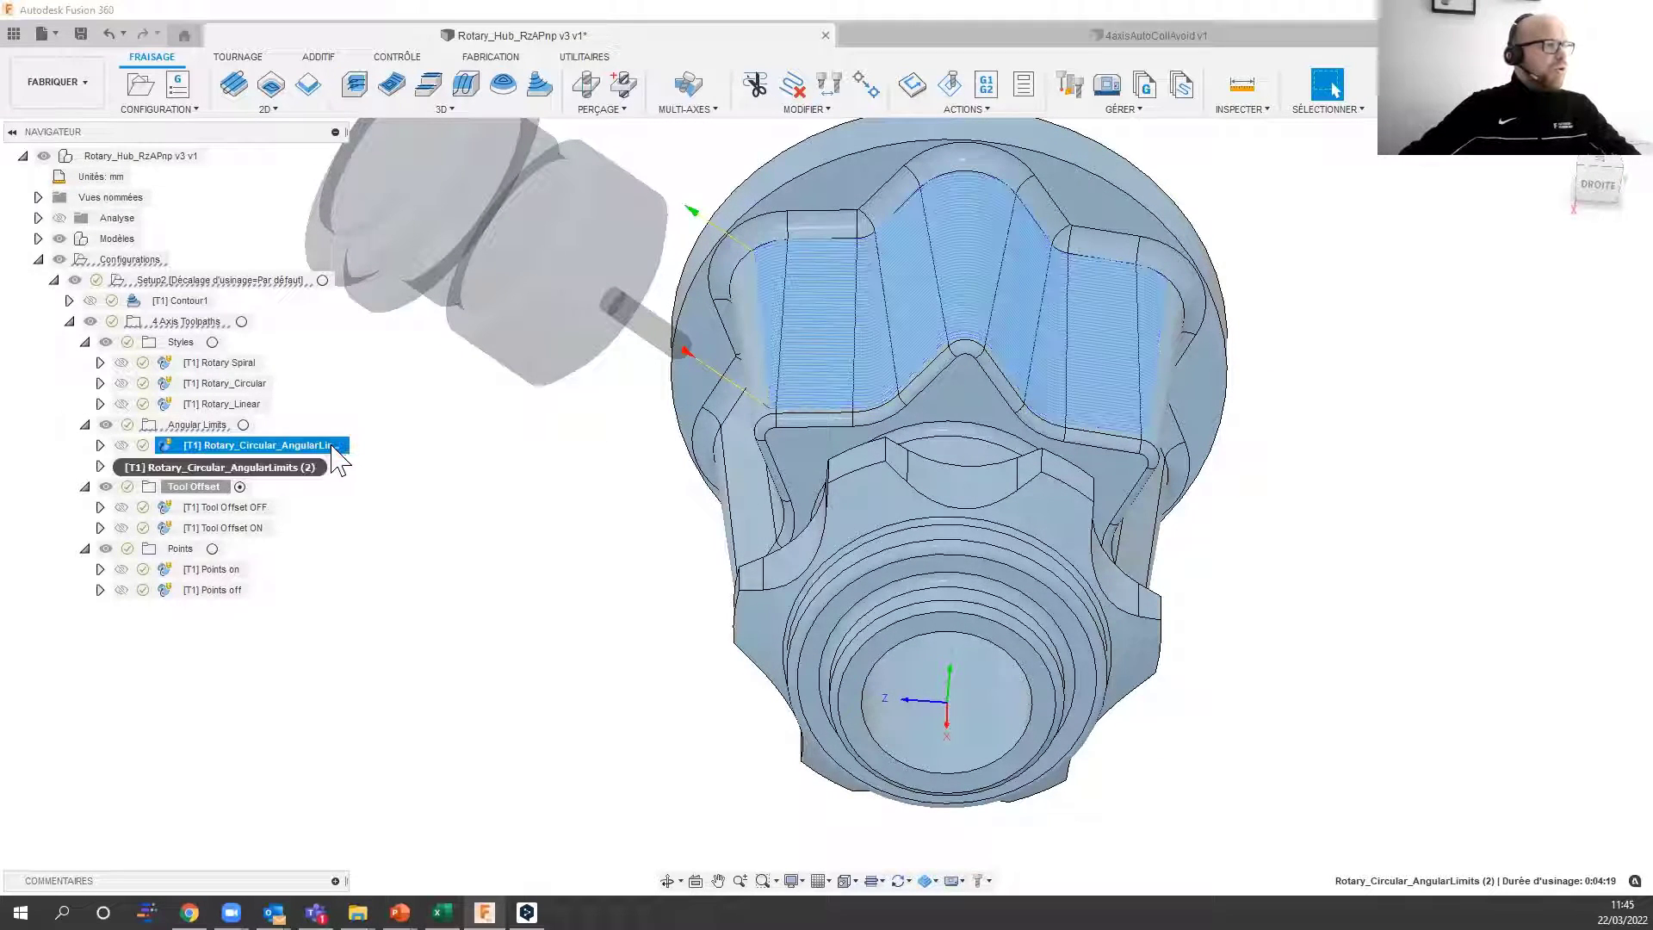
Step: Review the angular limit start and end points and the pass style of the Rotary_Circular_AngularLimits (2) operation
double_click(162, 451)
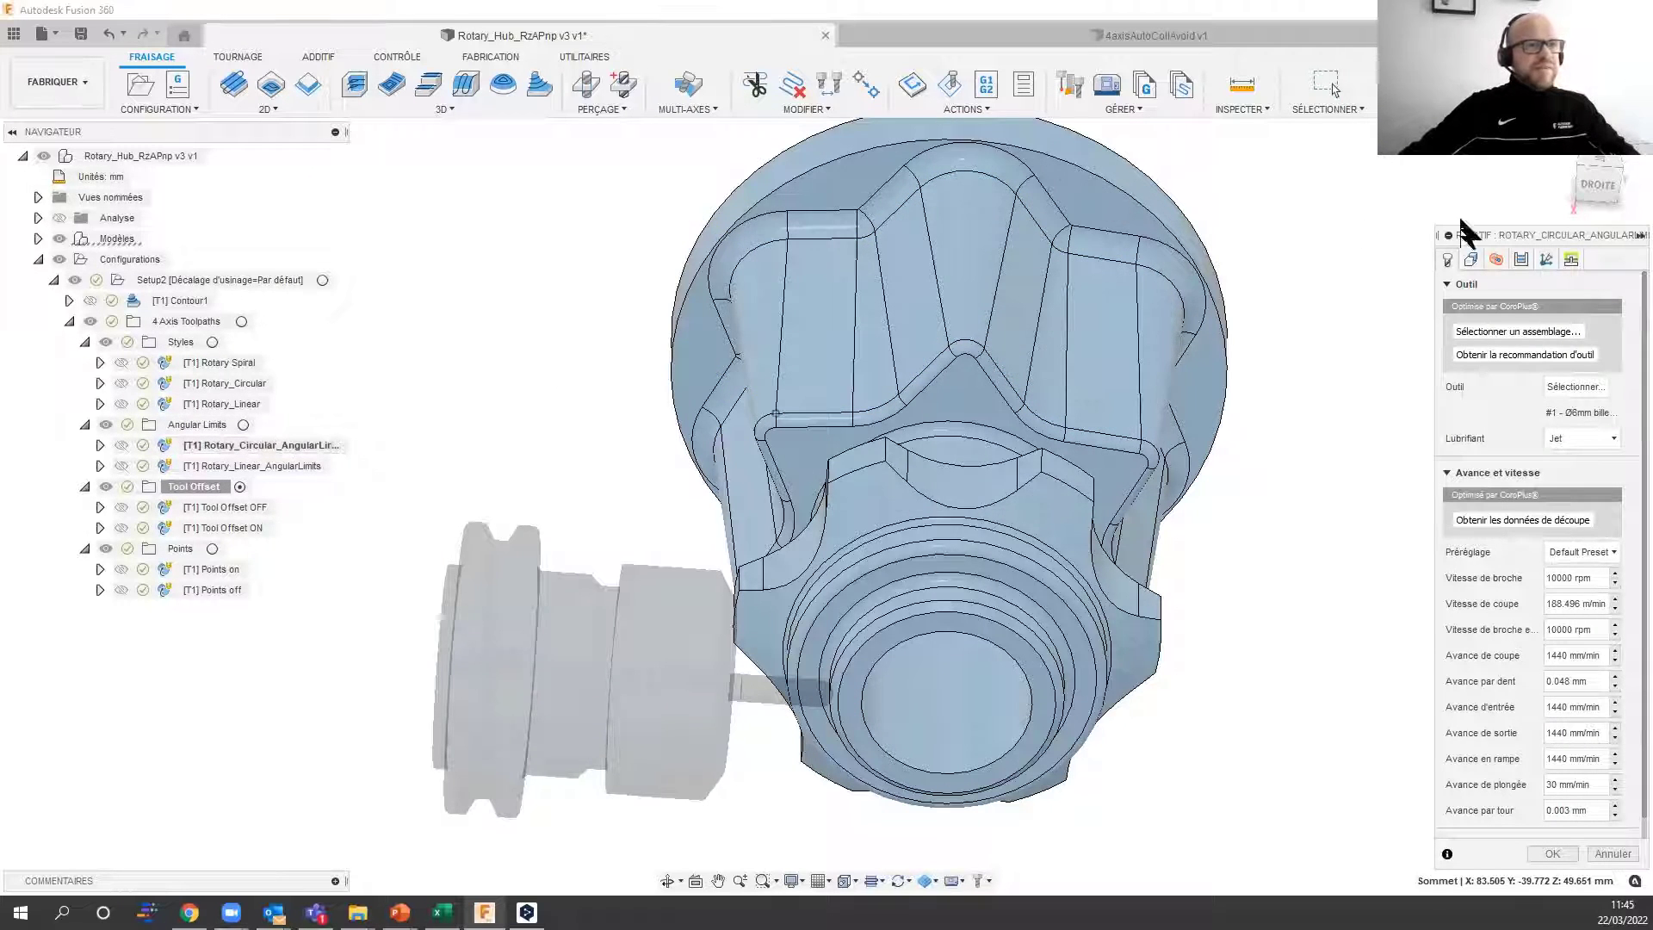
left_click(1472, 260)
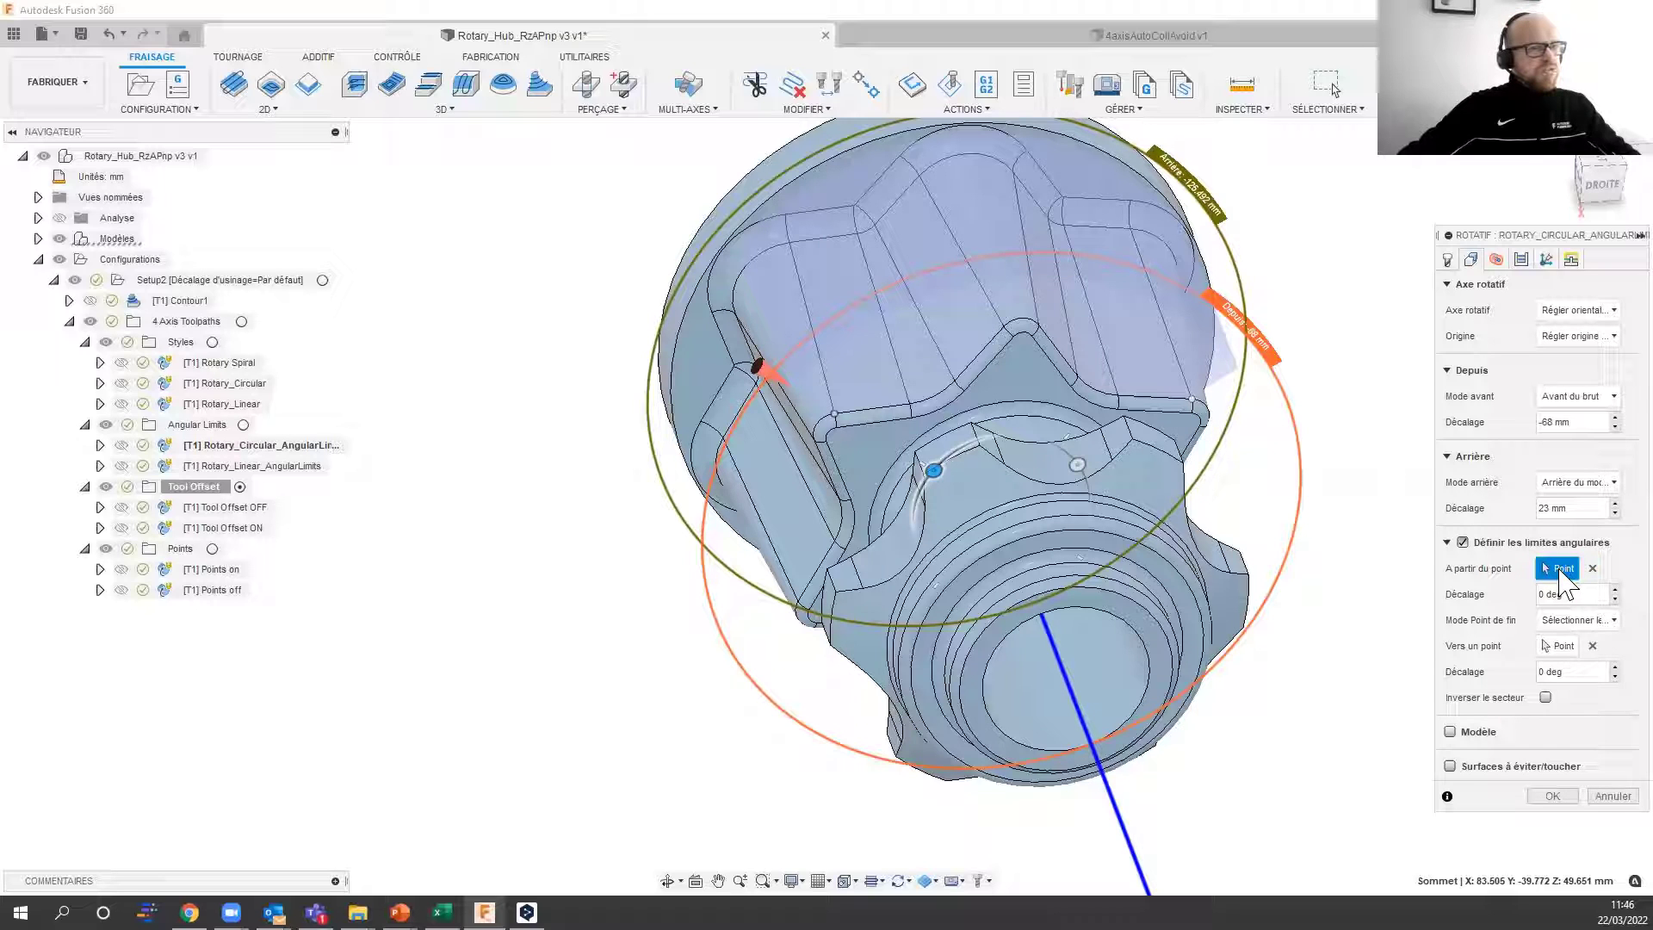
left_click(1558, 646)
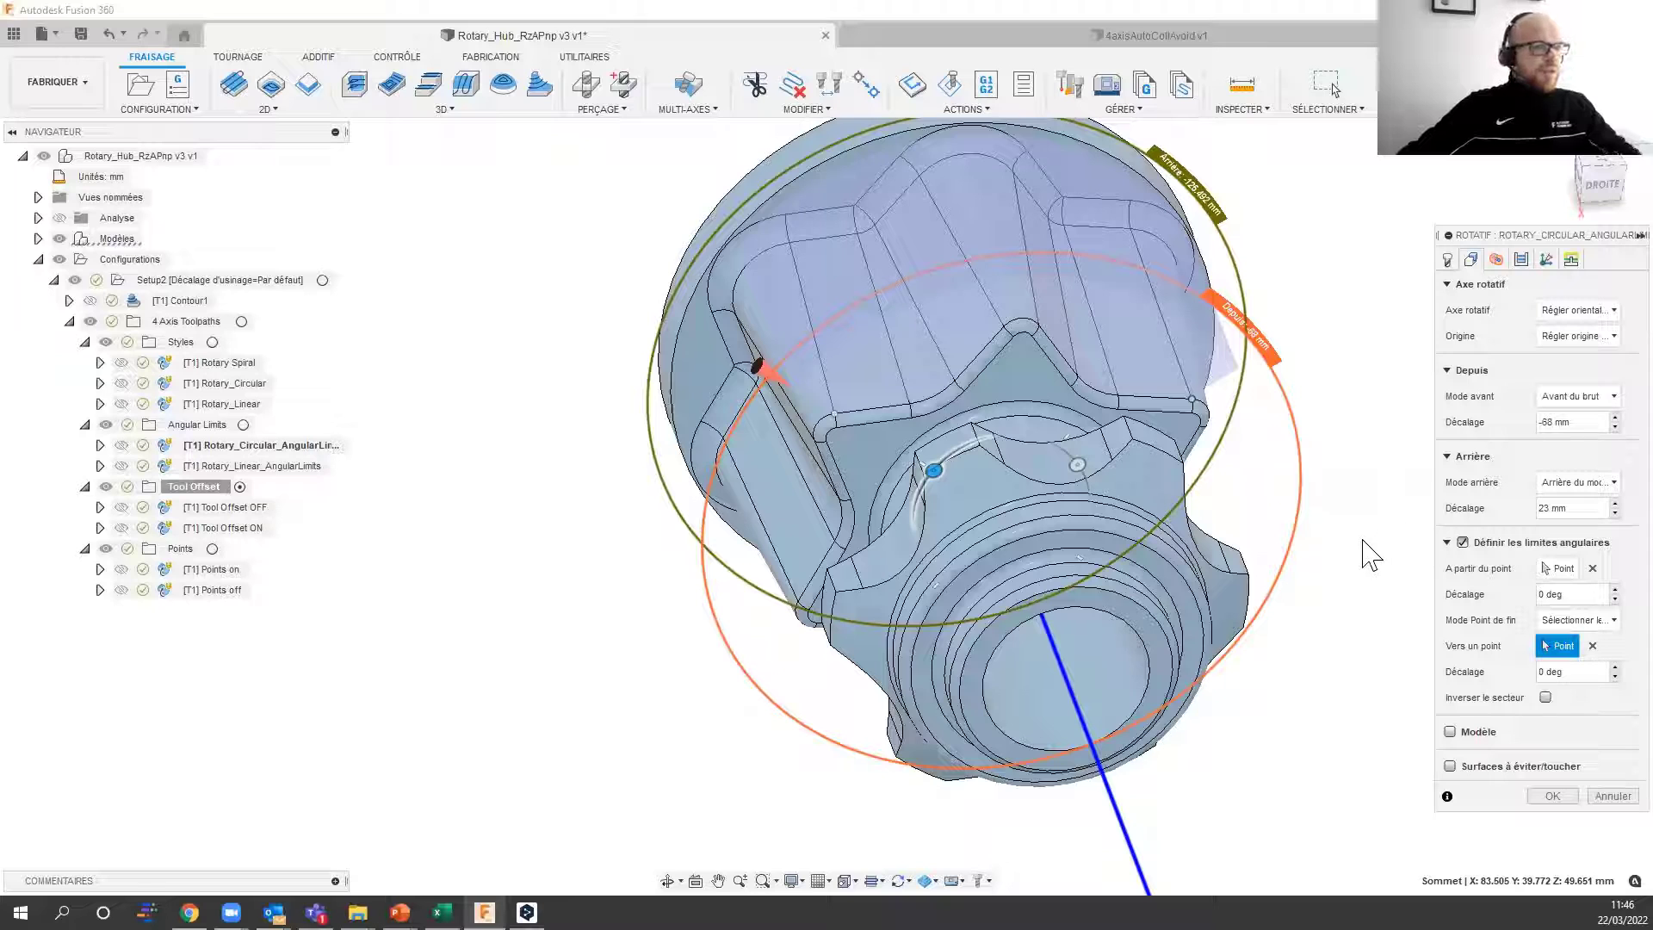
left_click(1520, 262)
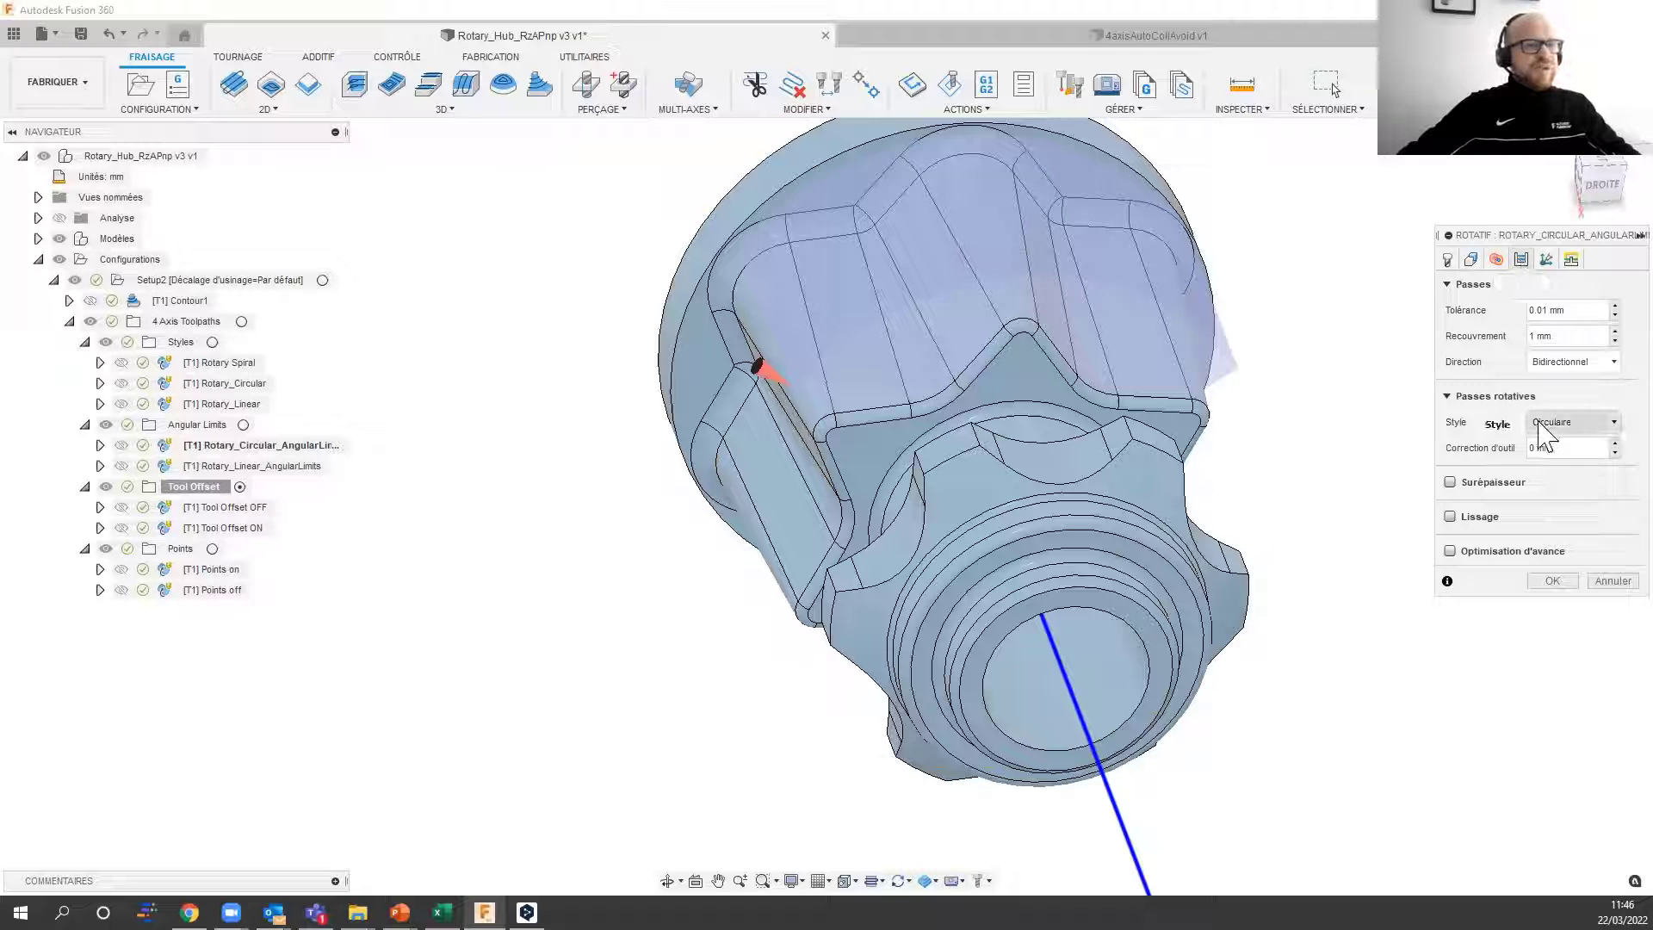
mouse_move(1542, 436)
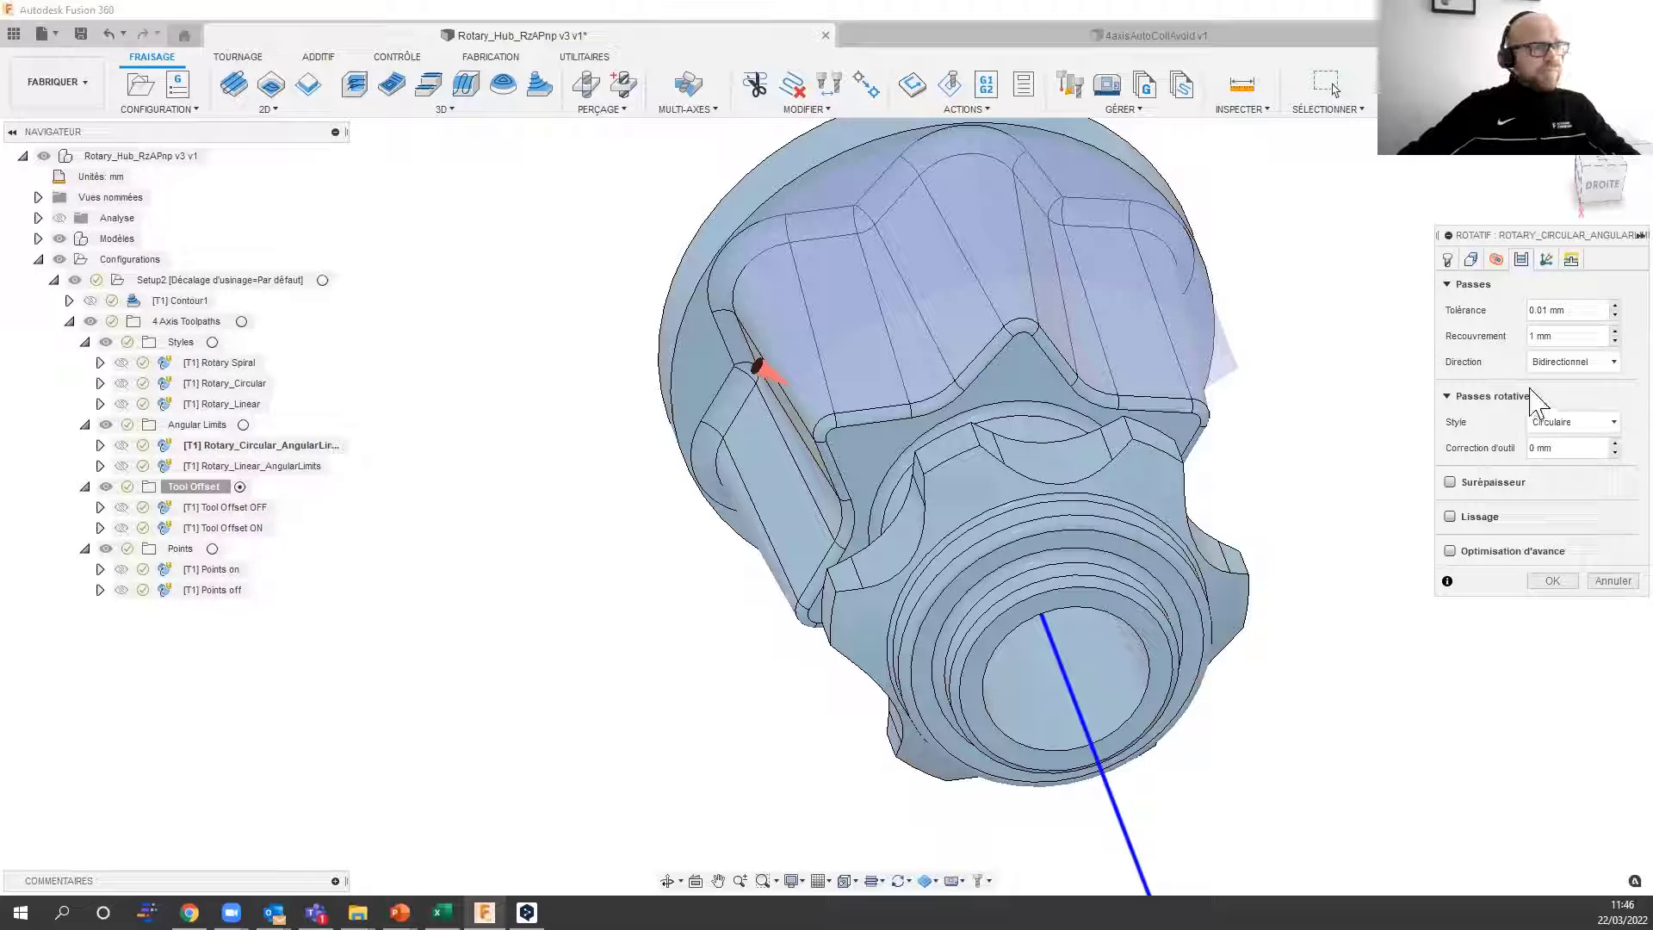
left_click(1553, 580)
Step: Show the Rotary_Linear_AngularLimits toolpath and review its rotary pass settings, leaving them as they are
left_click(243, 465)
double_click(237, 463)
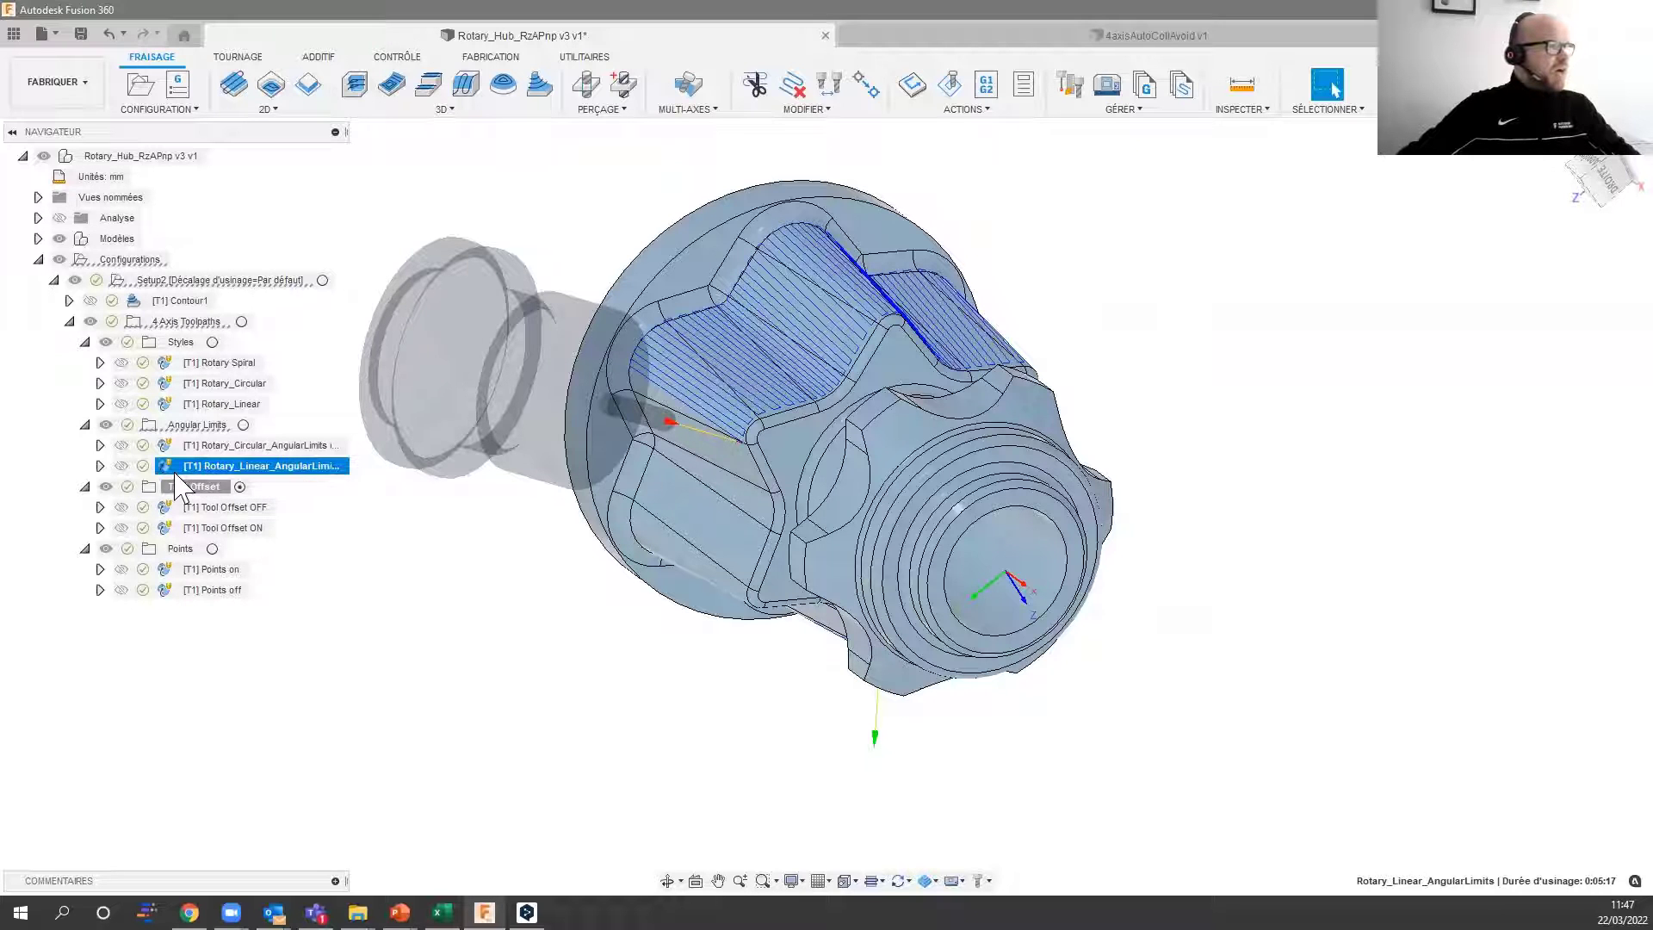
right_click(188, 466)
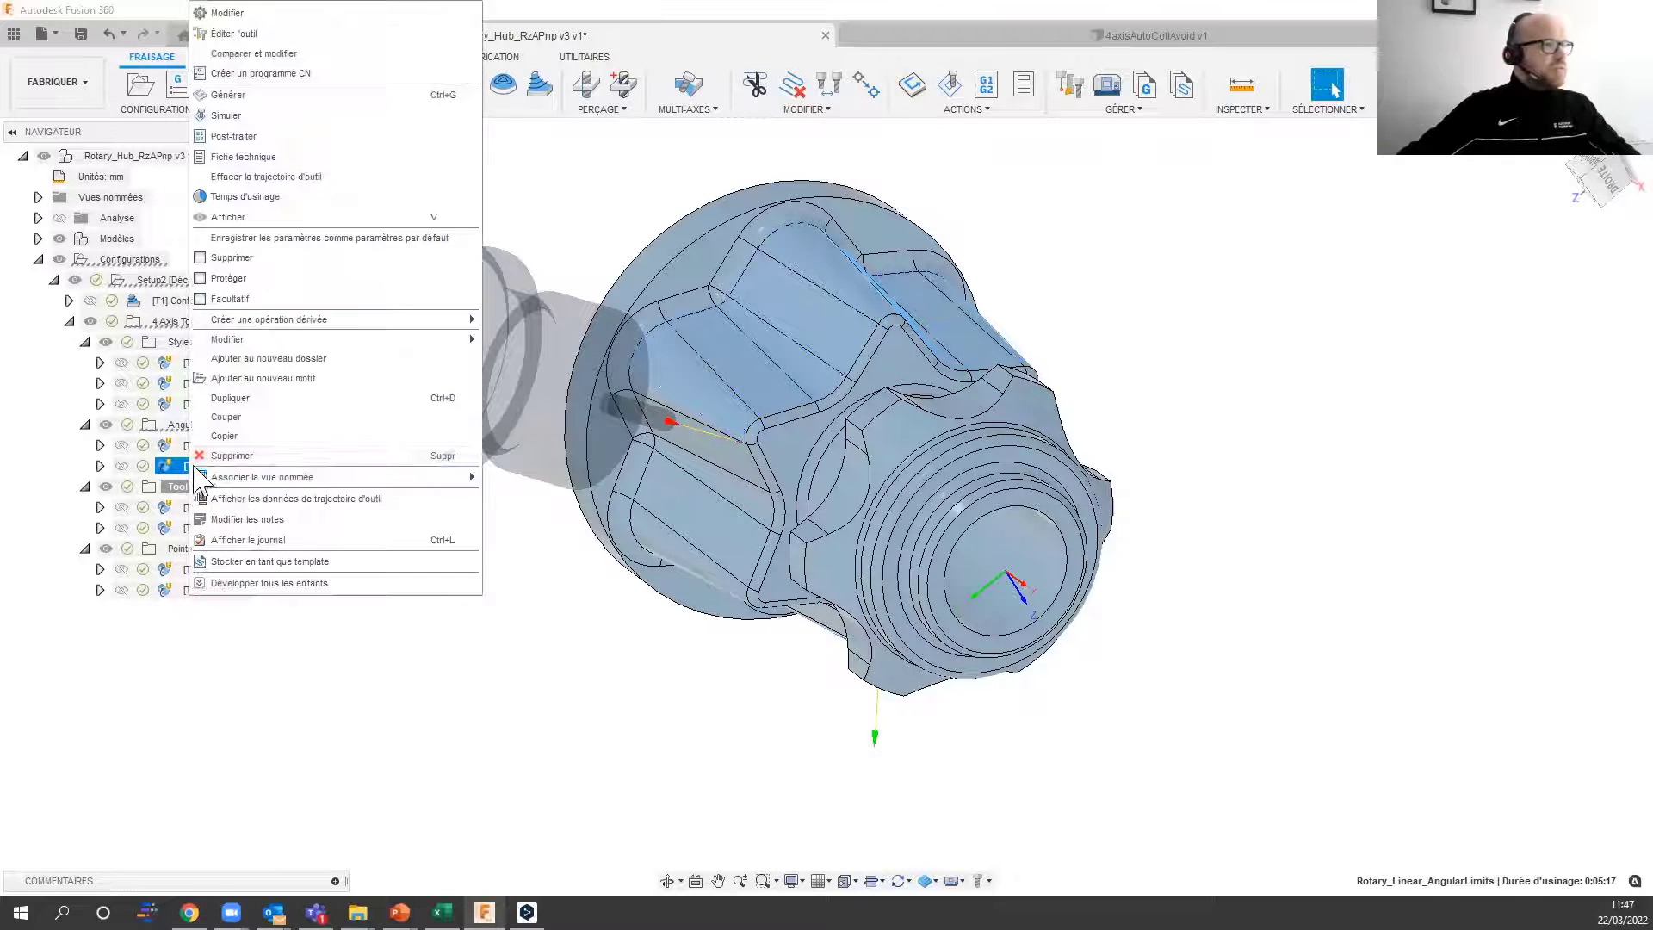
left_click(330, 585)
double_click(187, 466)
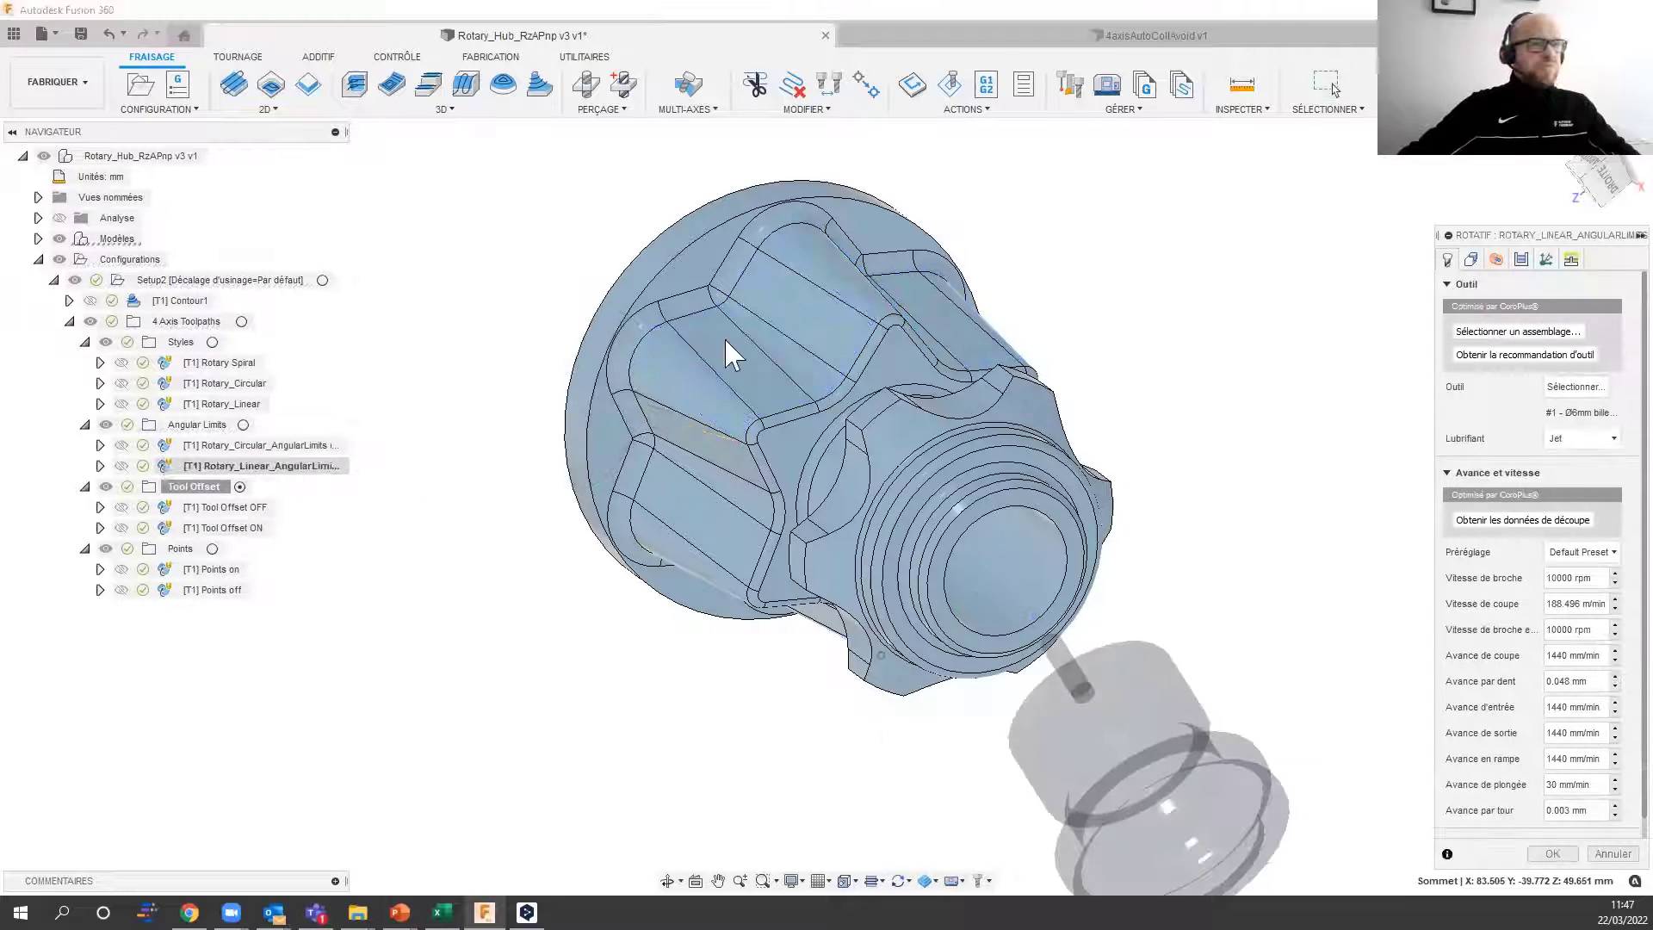
left_click(1521, 260)
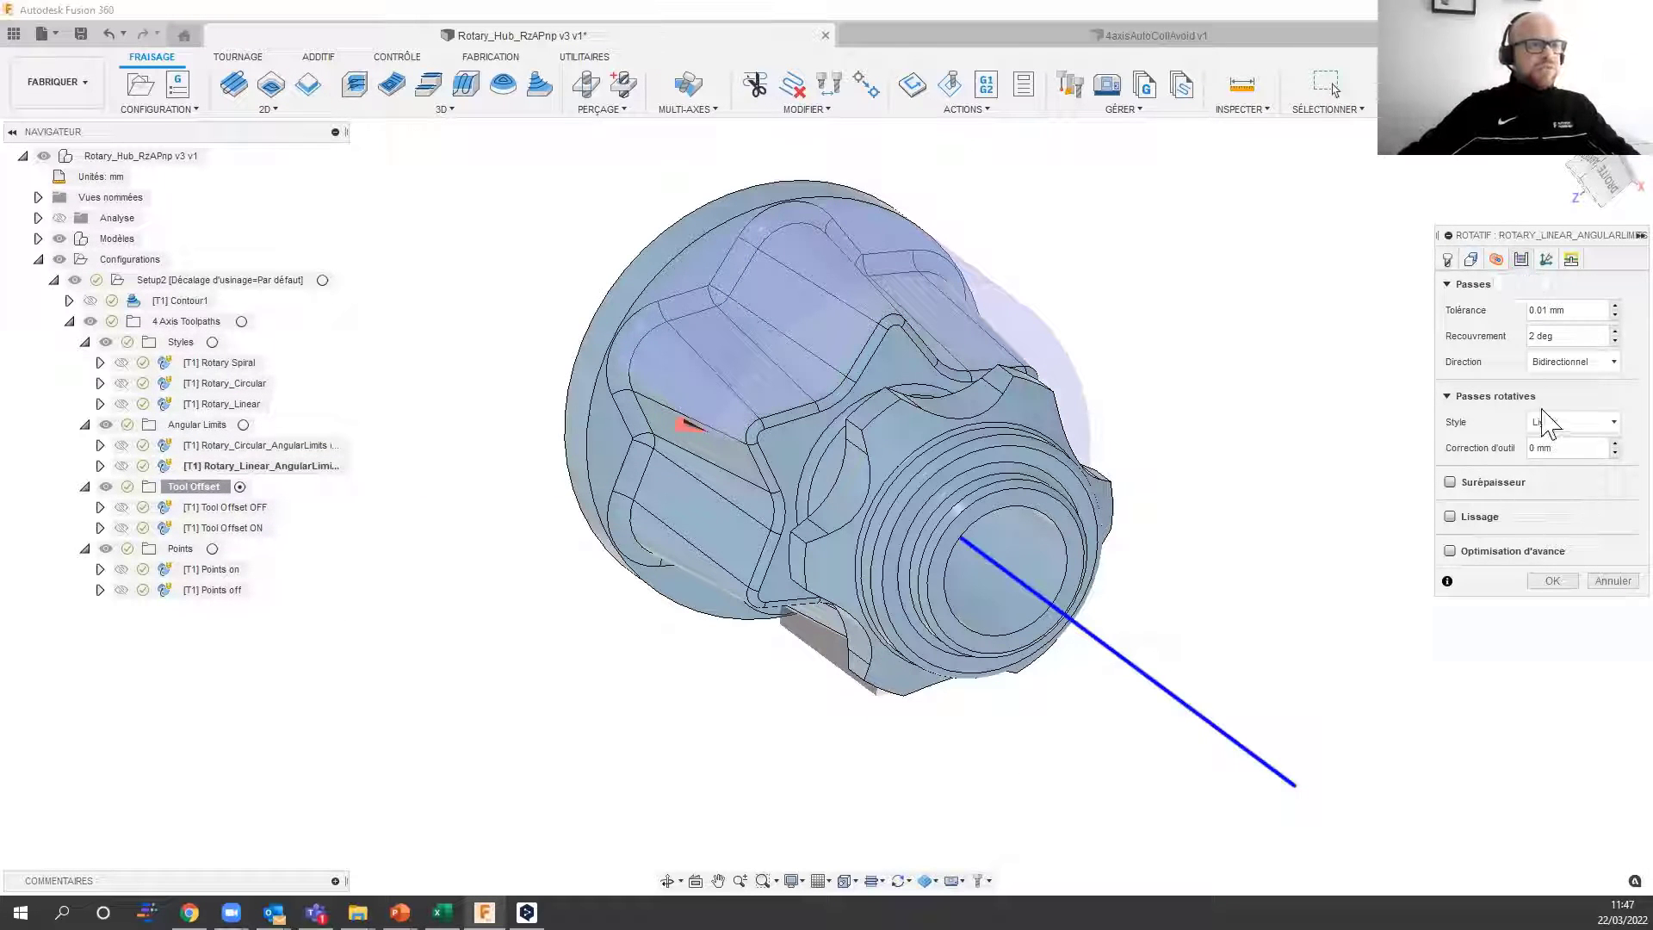
left_click(1600, 581)
Step: Play the machining simulation of the Rotary_Linear_AngularLimits operation
right_click(201, 466)
left_click(281, 118)
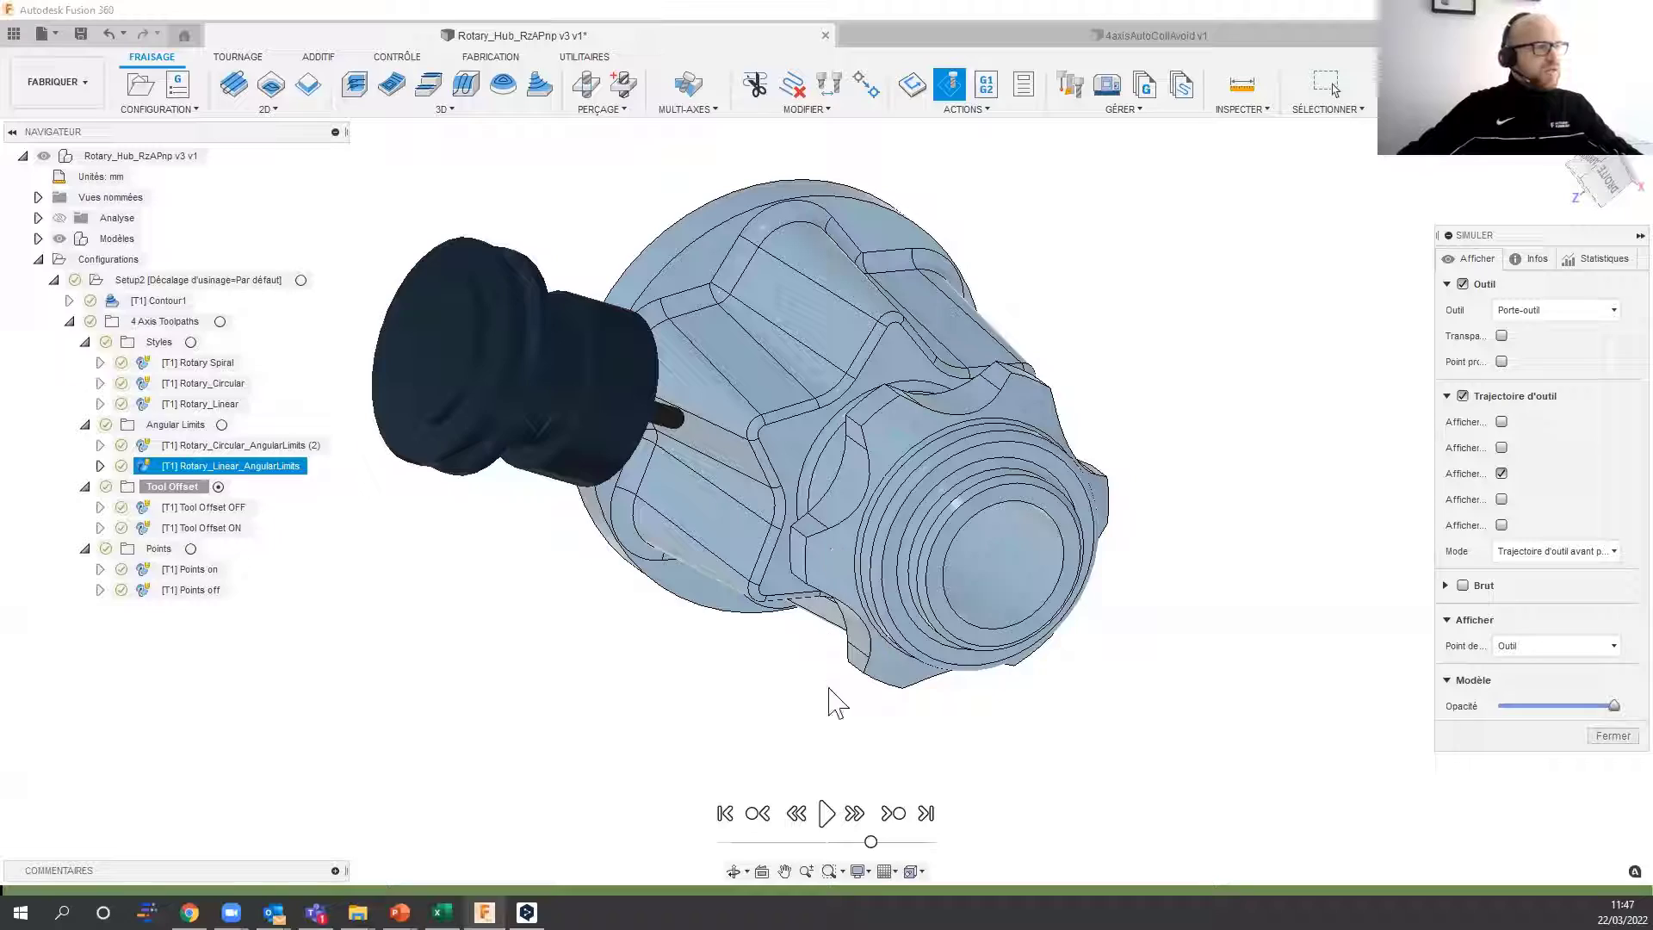
left_click(827, 813)
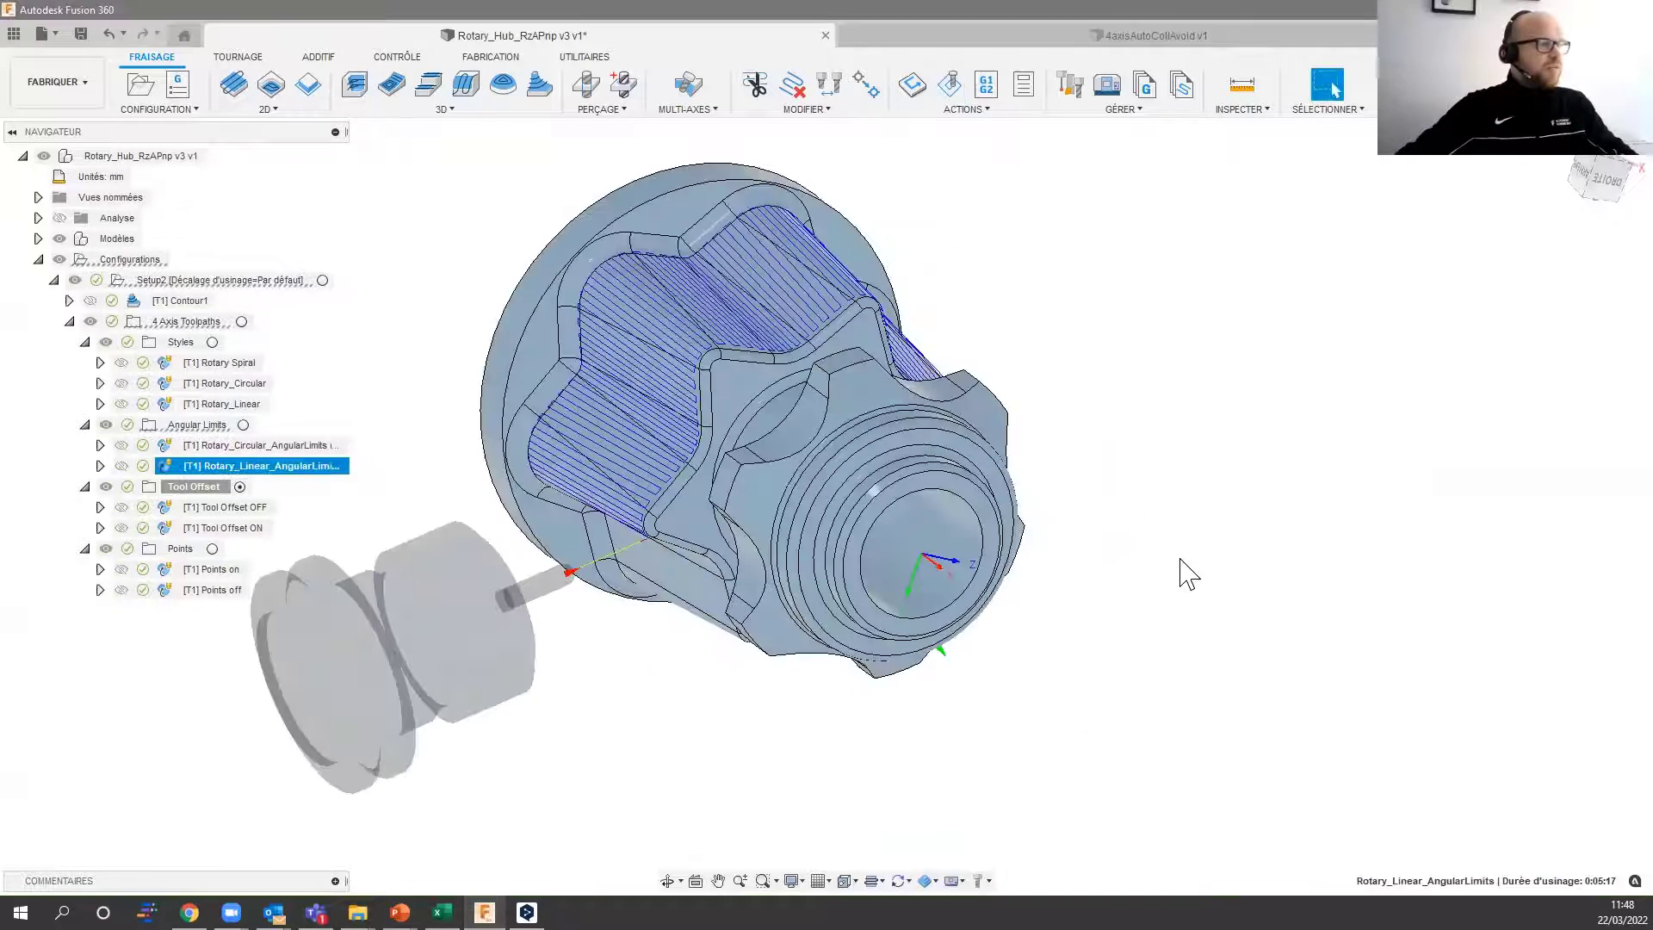
Step: Simulate the Tool Offset OFF operation with the tool positioned at the tip of the central pocket wall, and exit the simulation
left_click(261, 507)
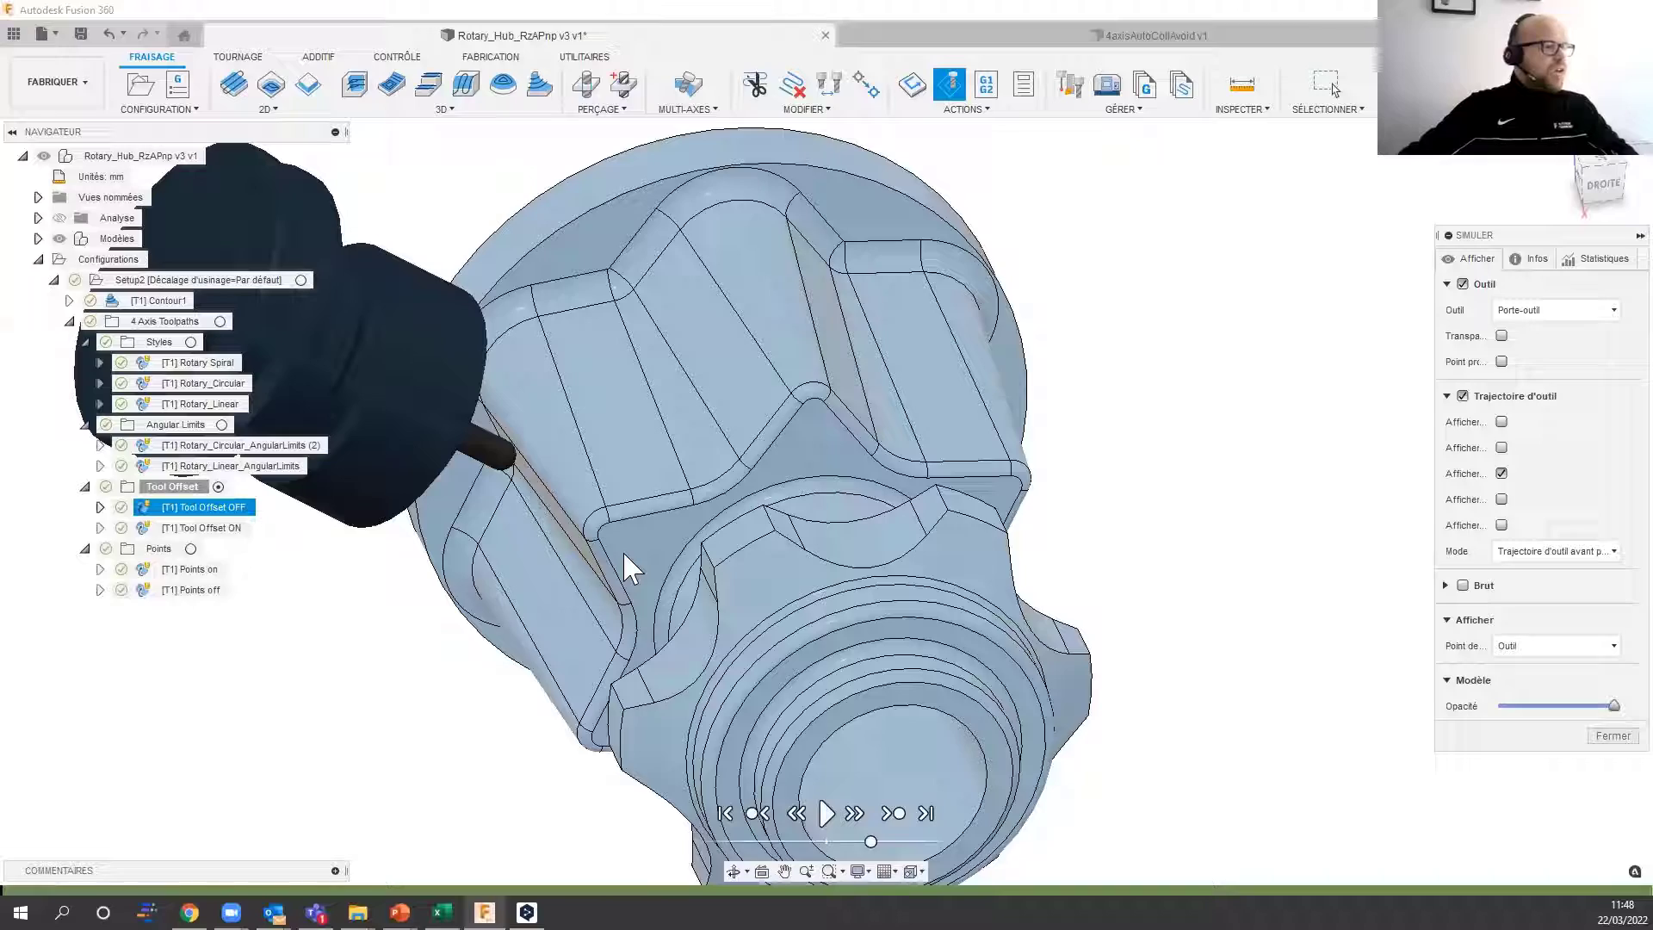
scroll(863, 367, "up", 1)
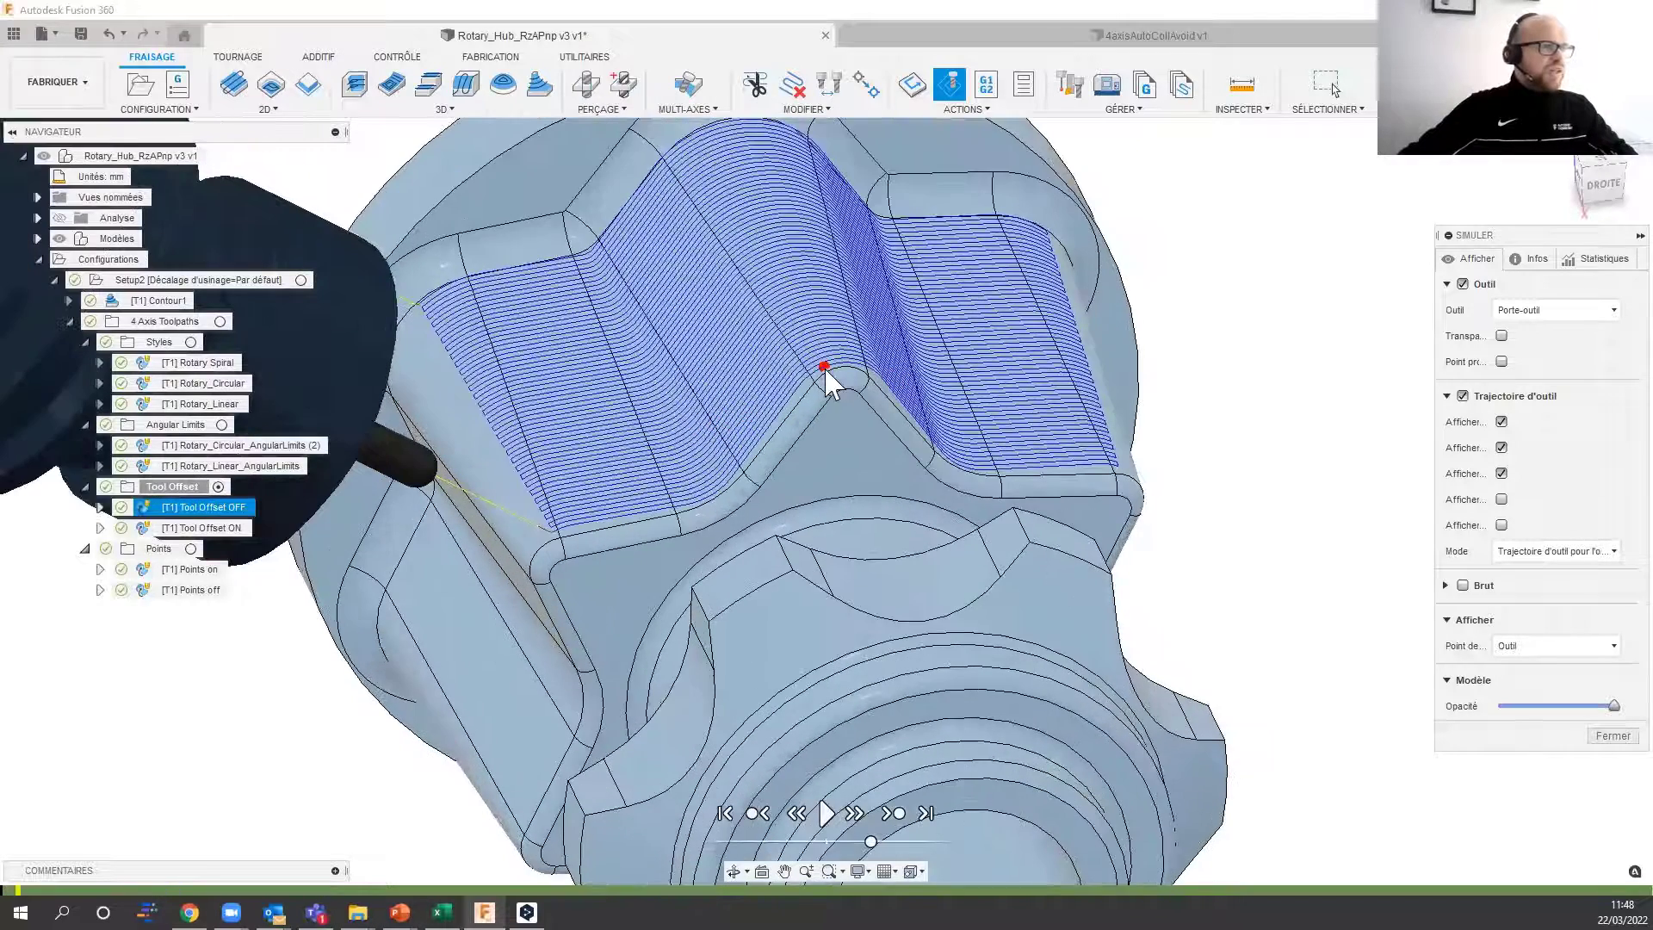
left_click(843, 364)
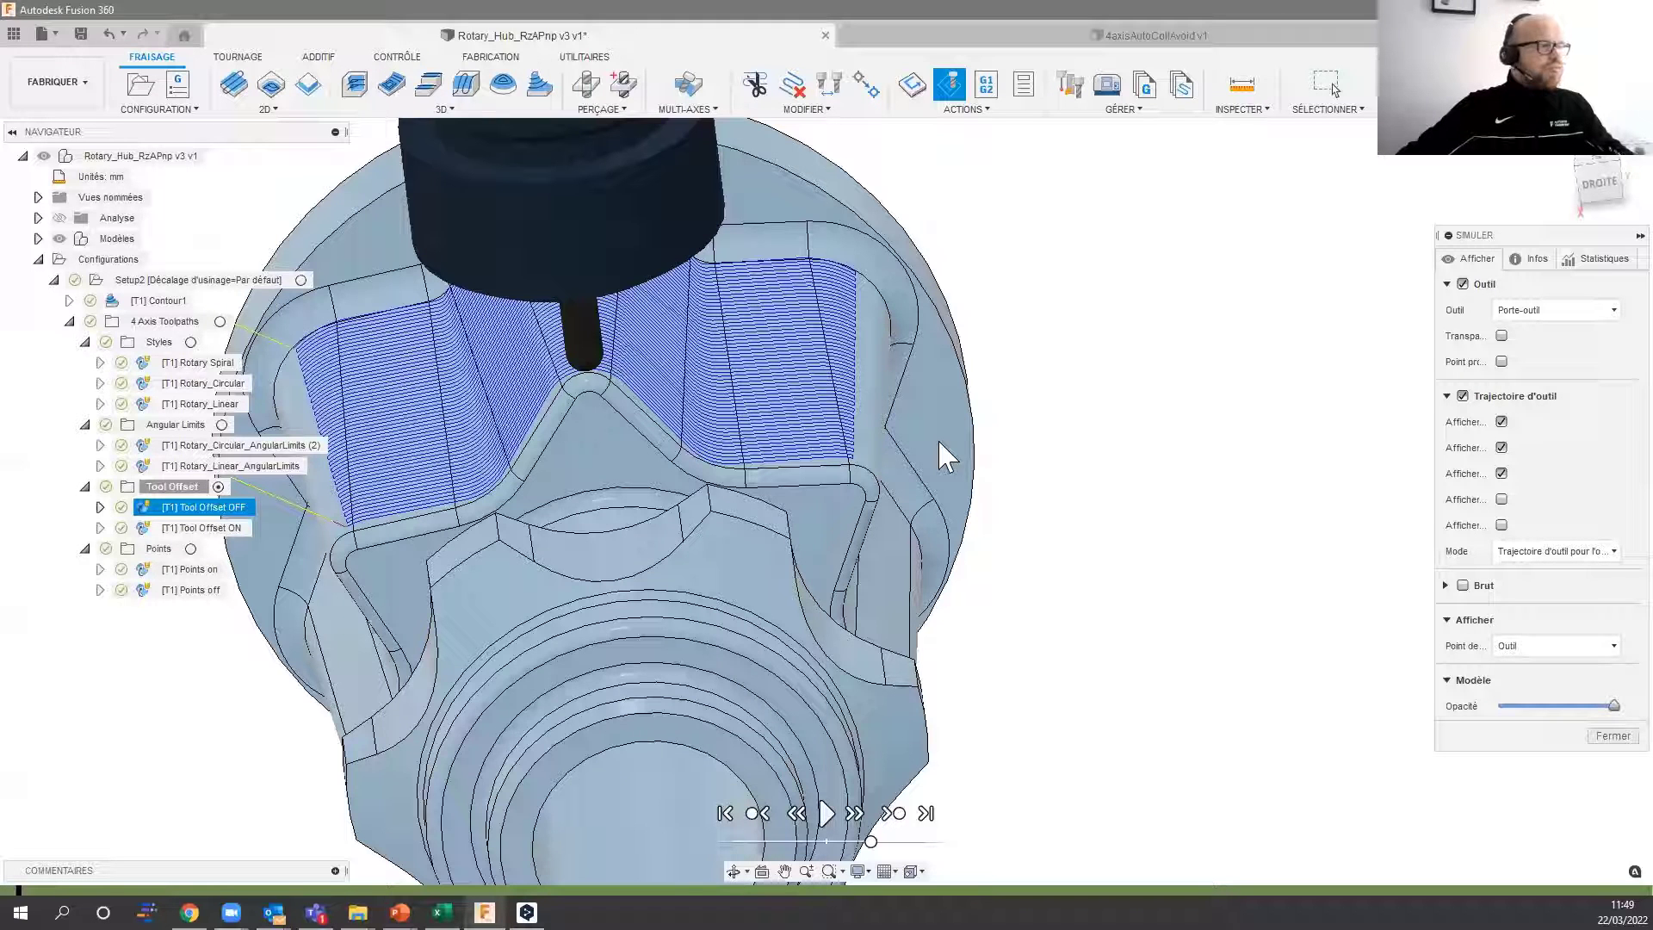
left_click(1610, 737)
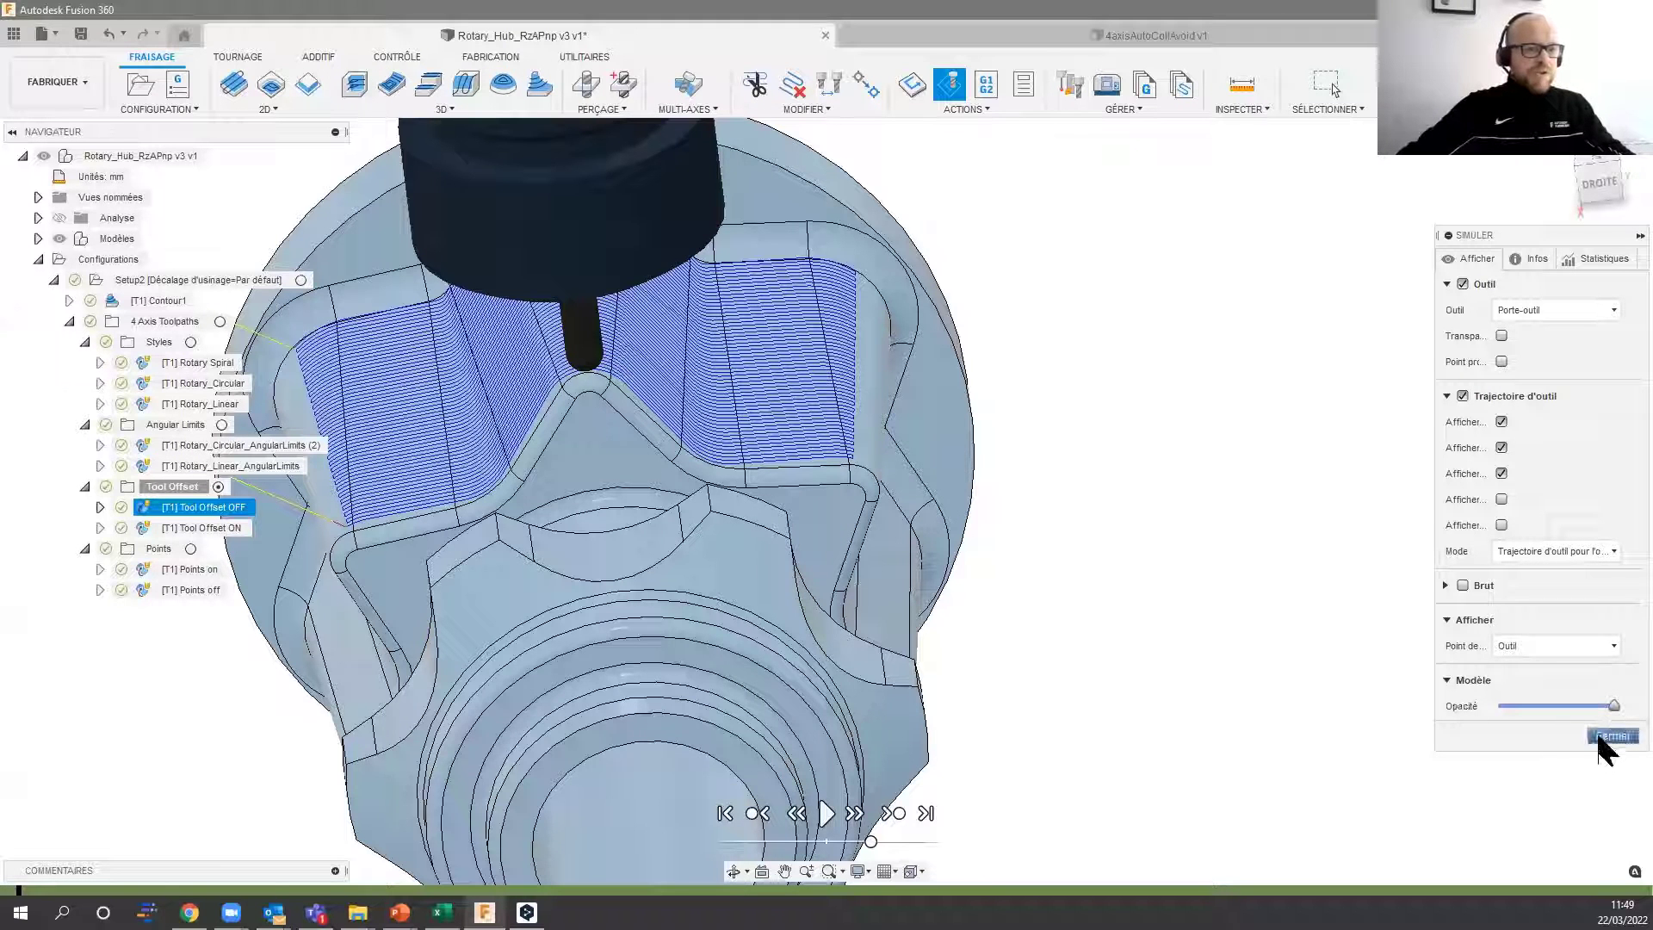
Step: Simulate the Tool Offset ON operation, checking the tool at the same wall tip and playing the motion, and exit the simulation
left_click(193, 529)
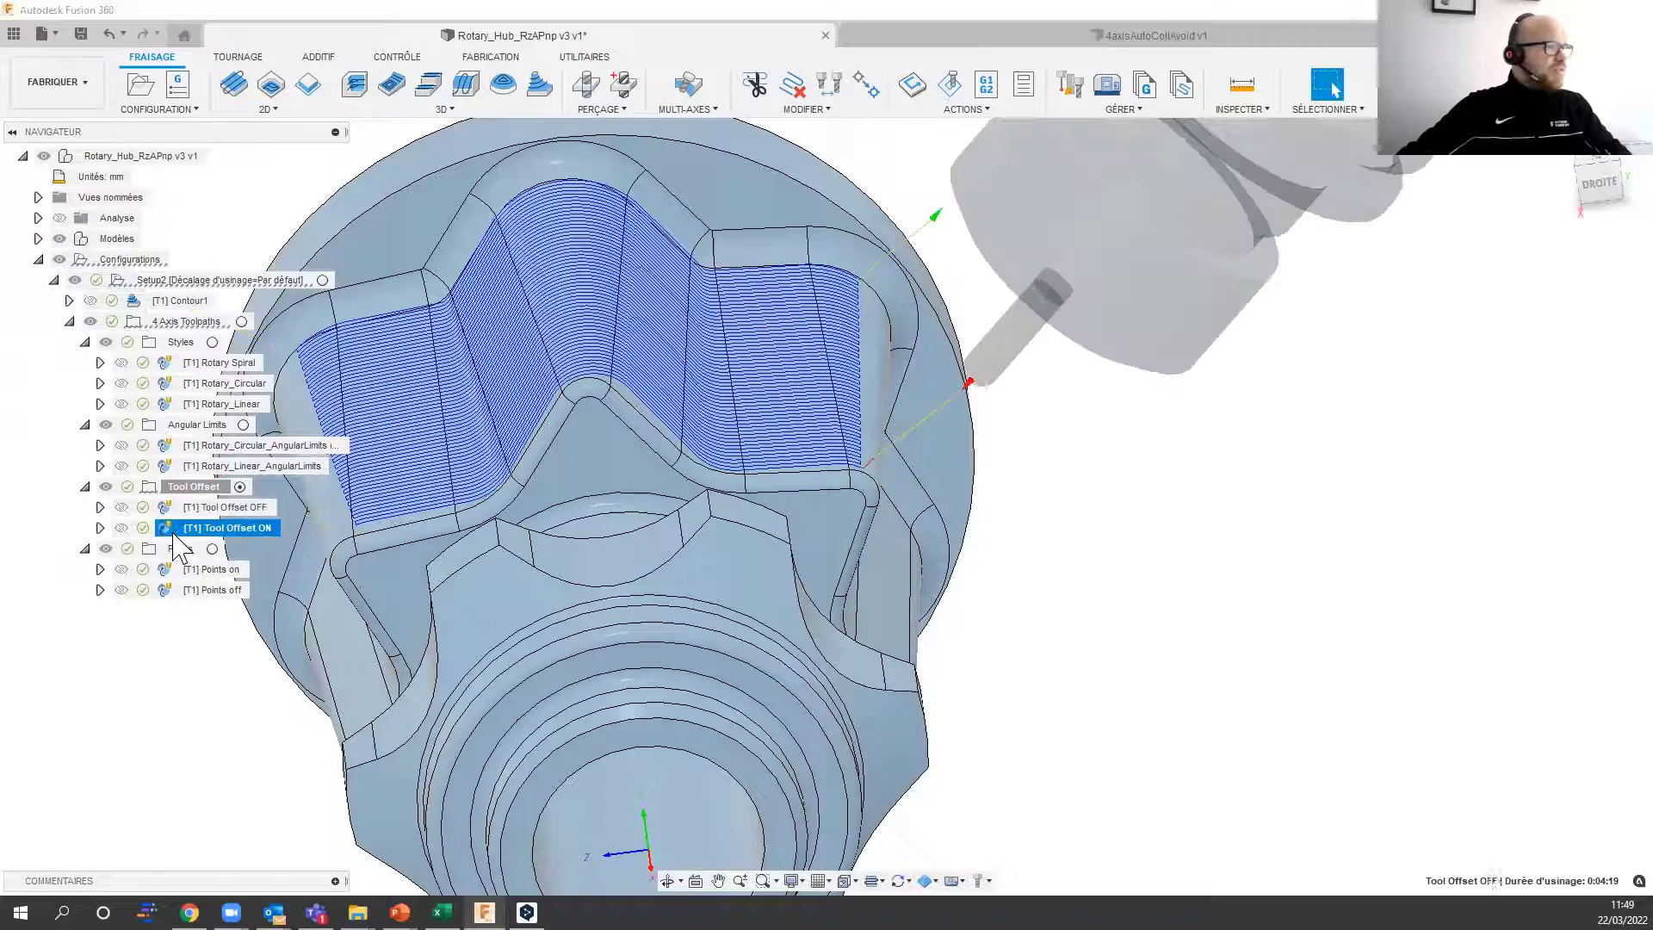
right_click(251, 530)
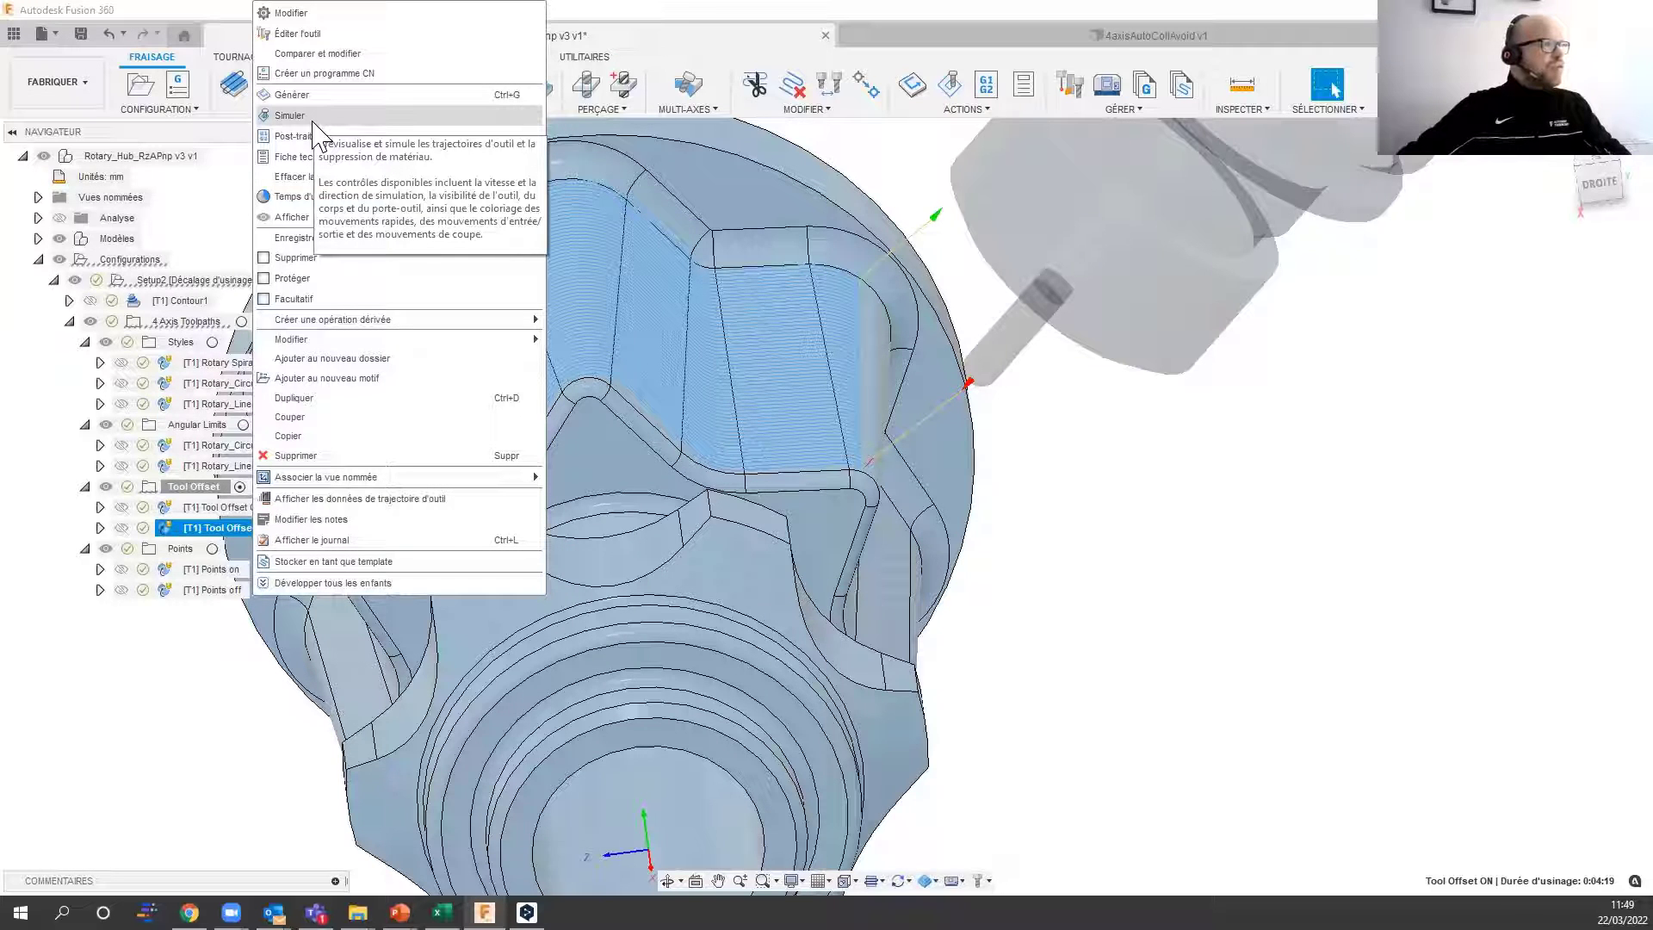
left_click(318, 117)
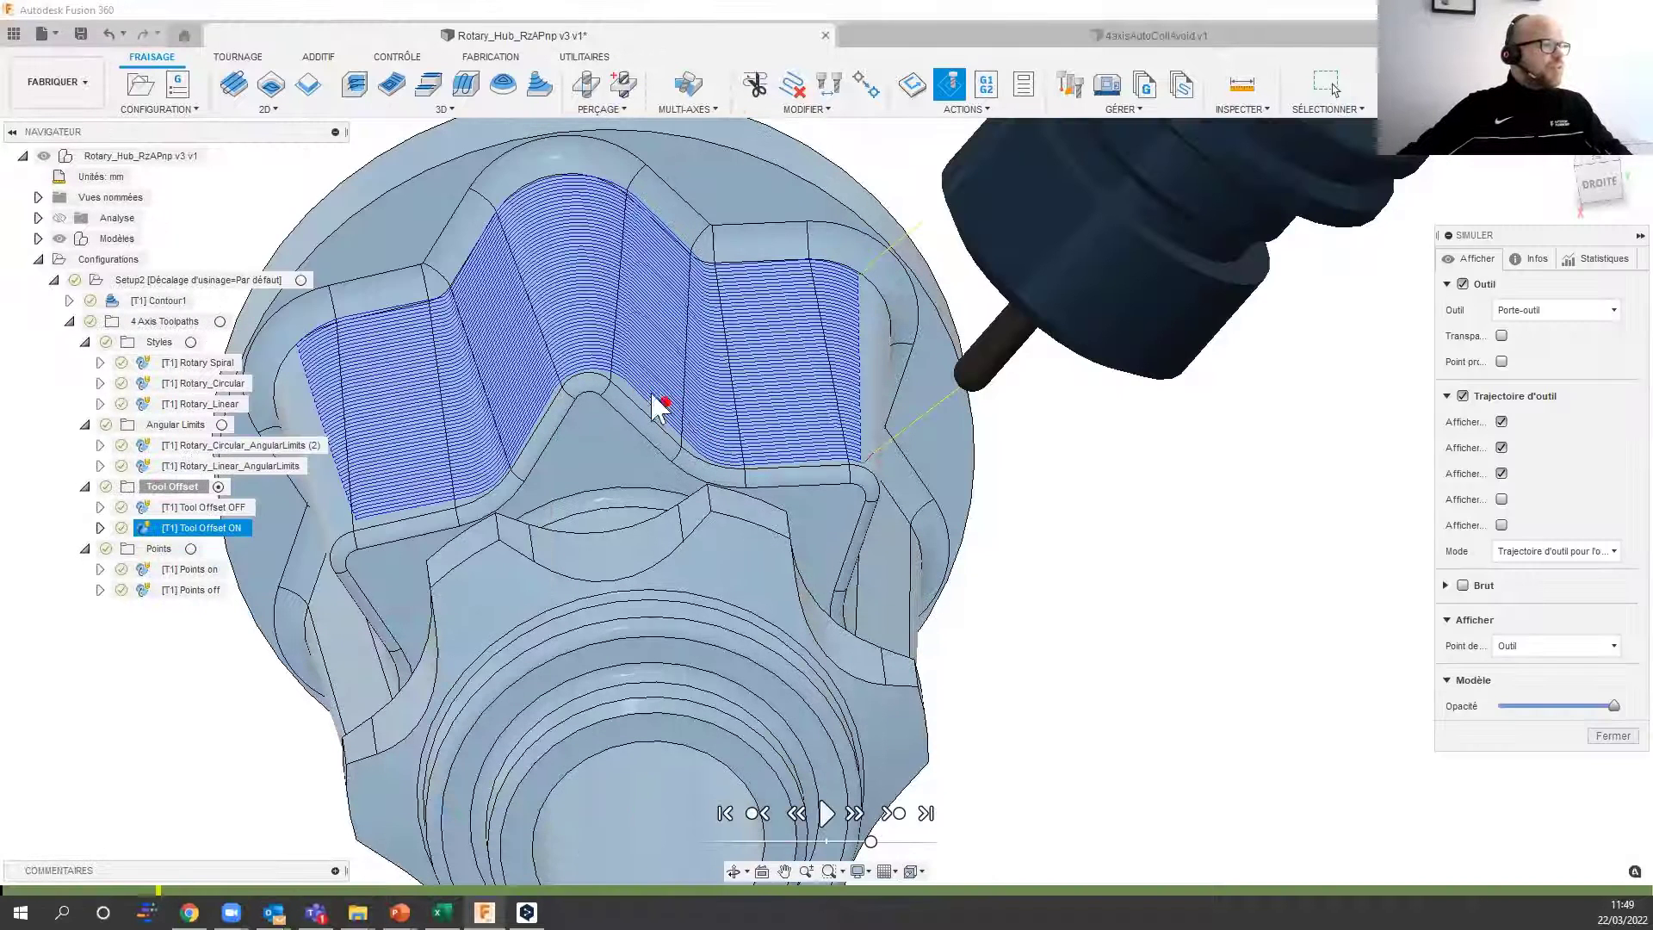
left_click(597, 373)
middle_click_drag(676, 395, 1041, 345, "shift")
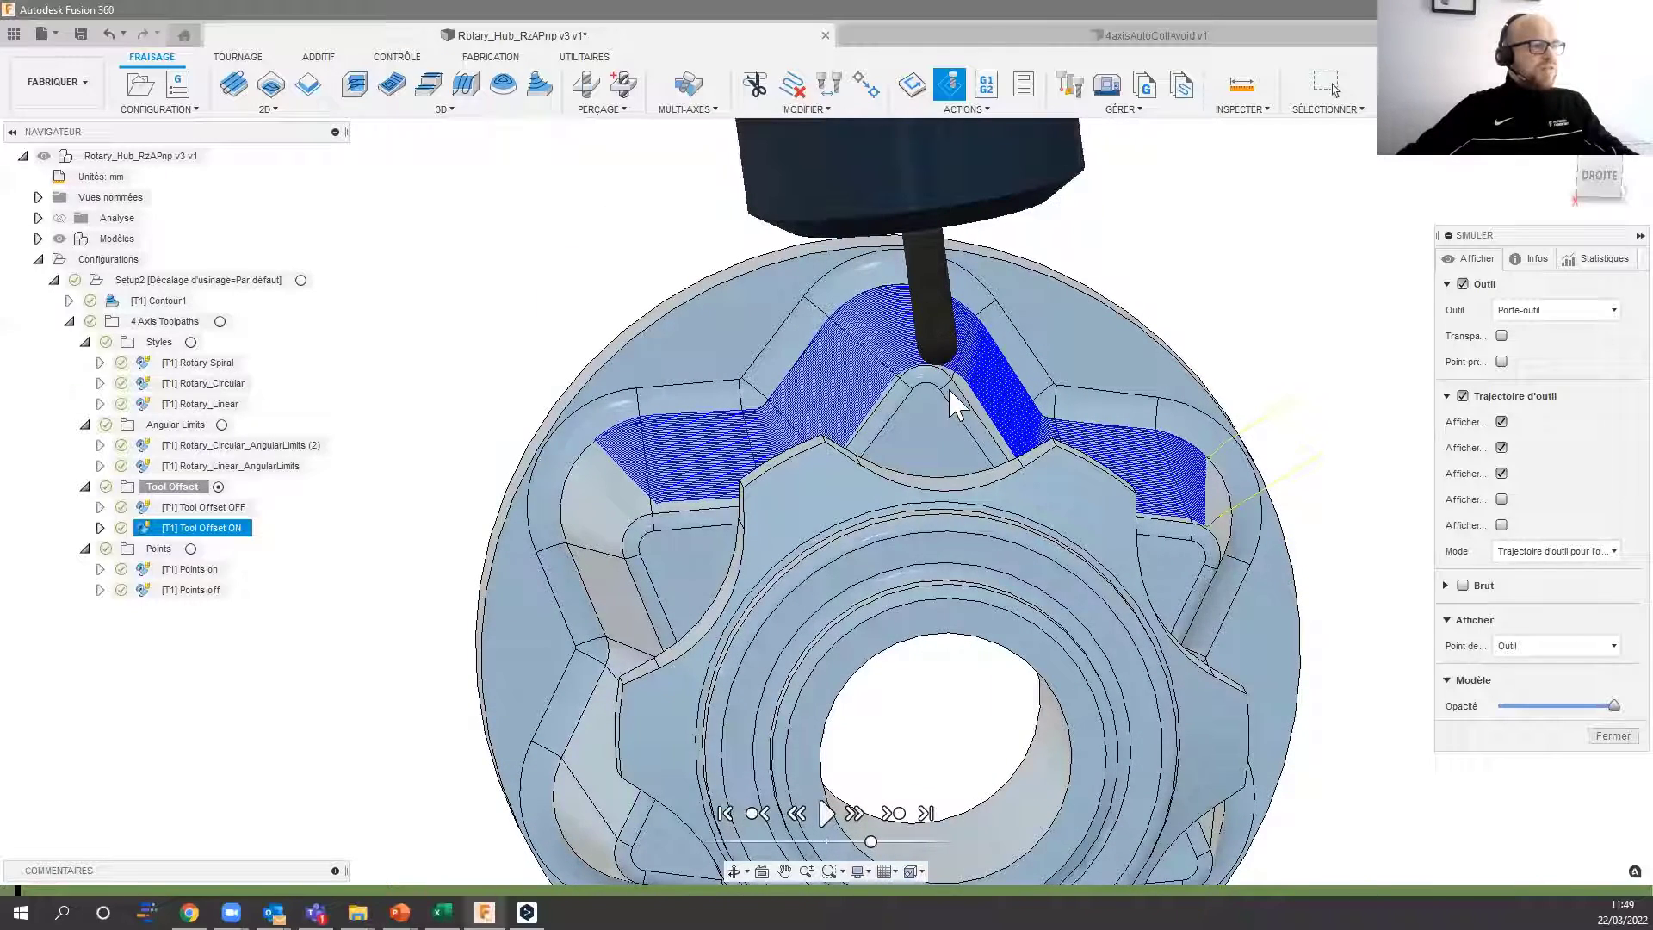
left_click(824, 813)
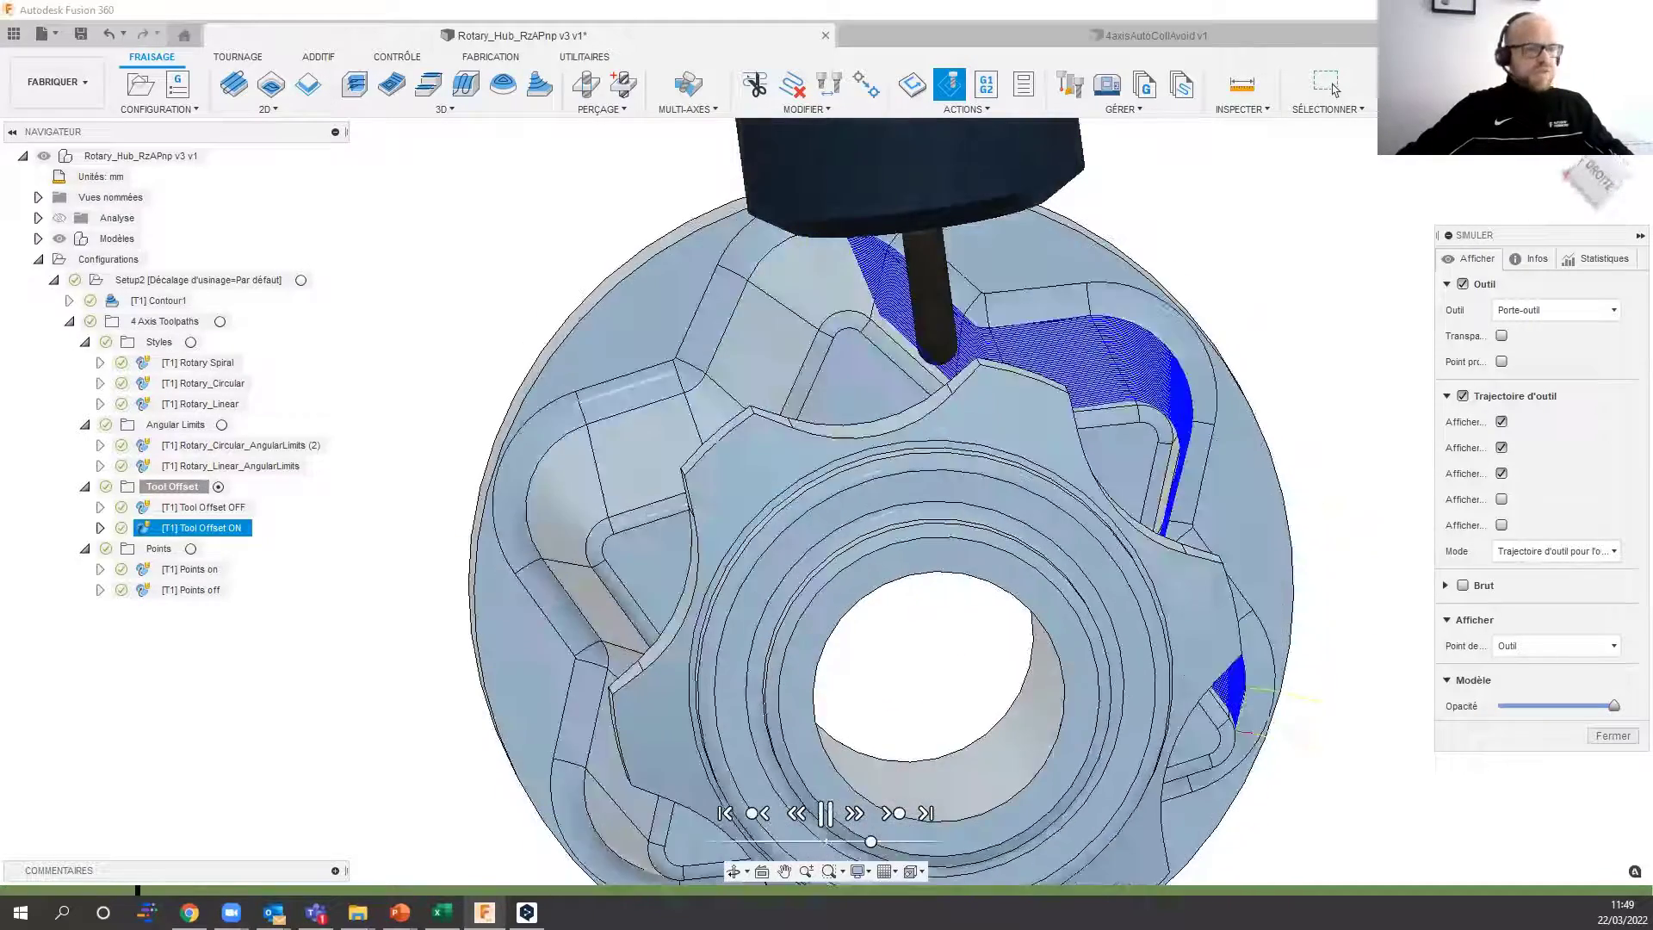
left_click(1599, 739)
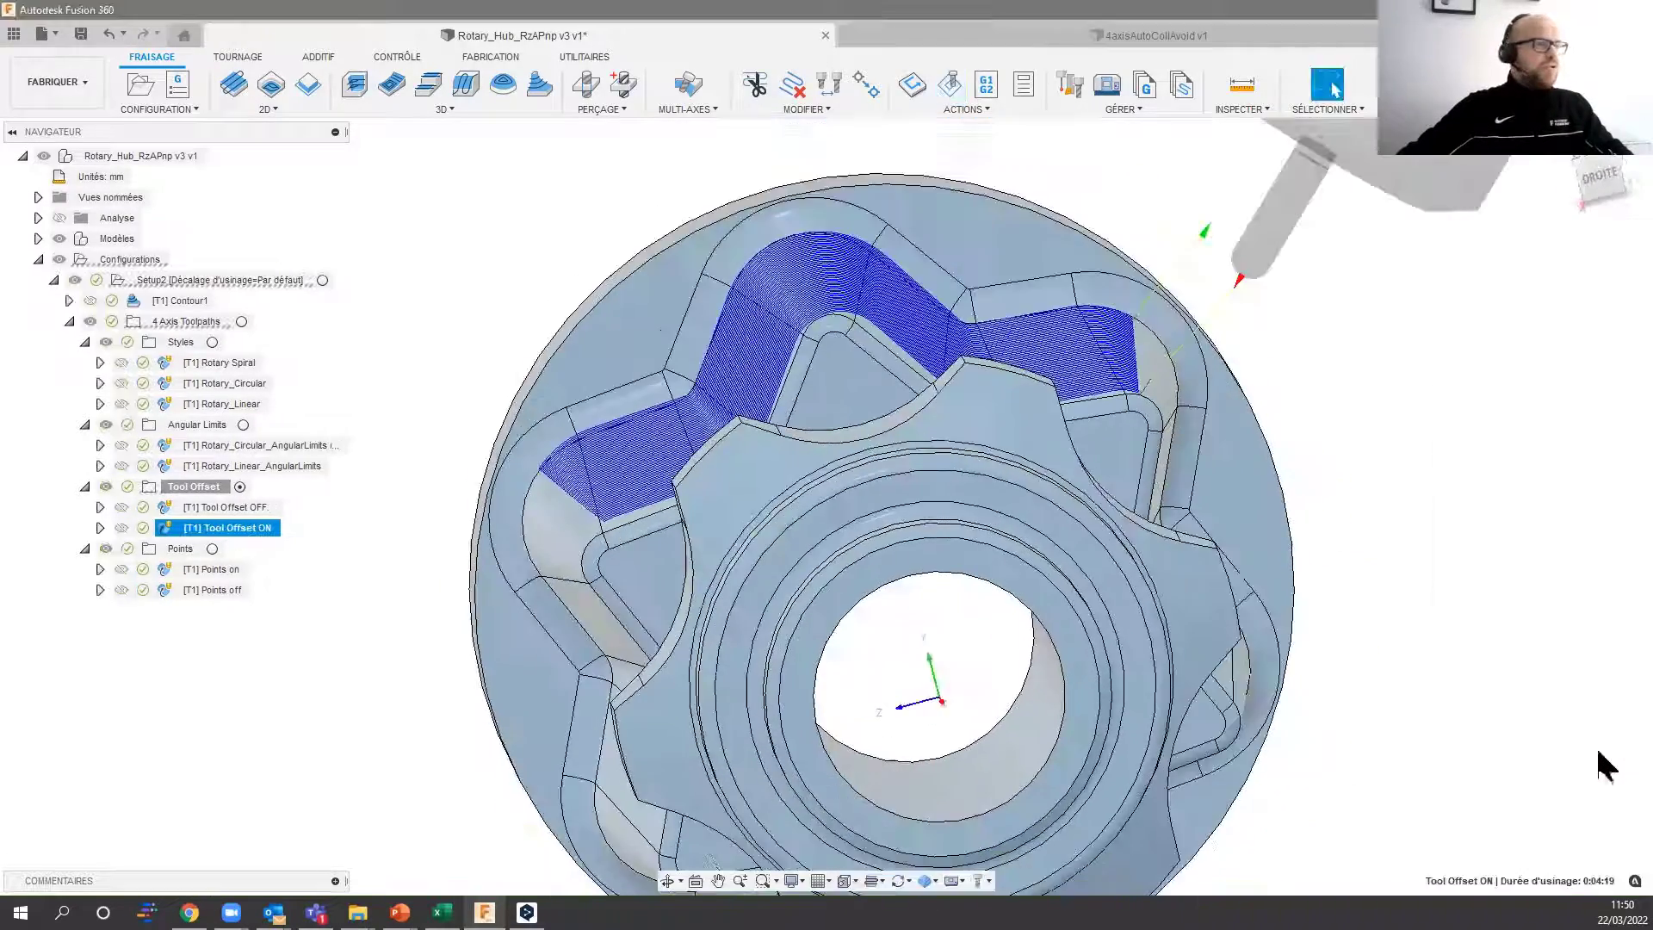
Step: Review the Tool Offset ON operation's rotary pass style, tool offset, angular limits and smoothing option
double_click(185, 528)
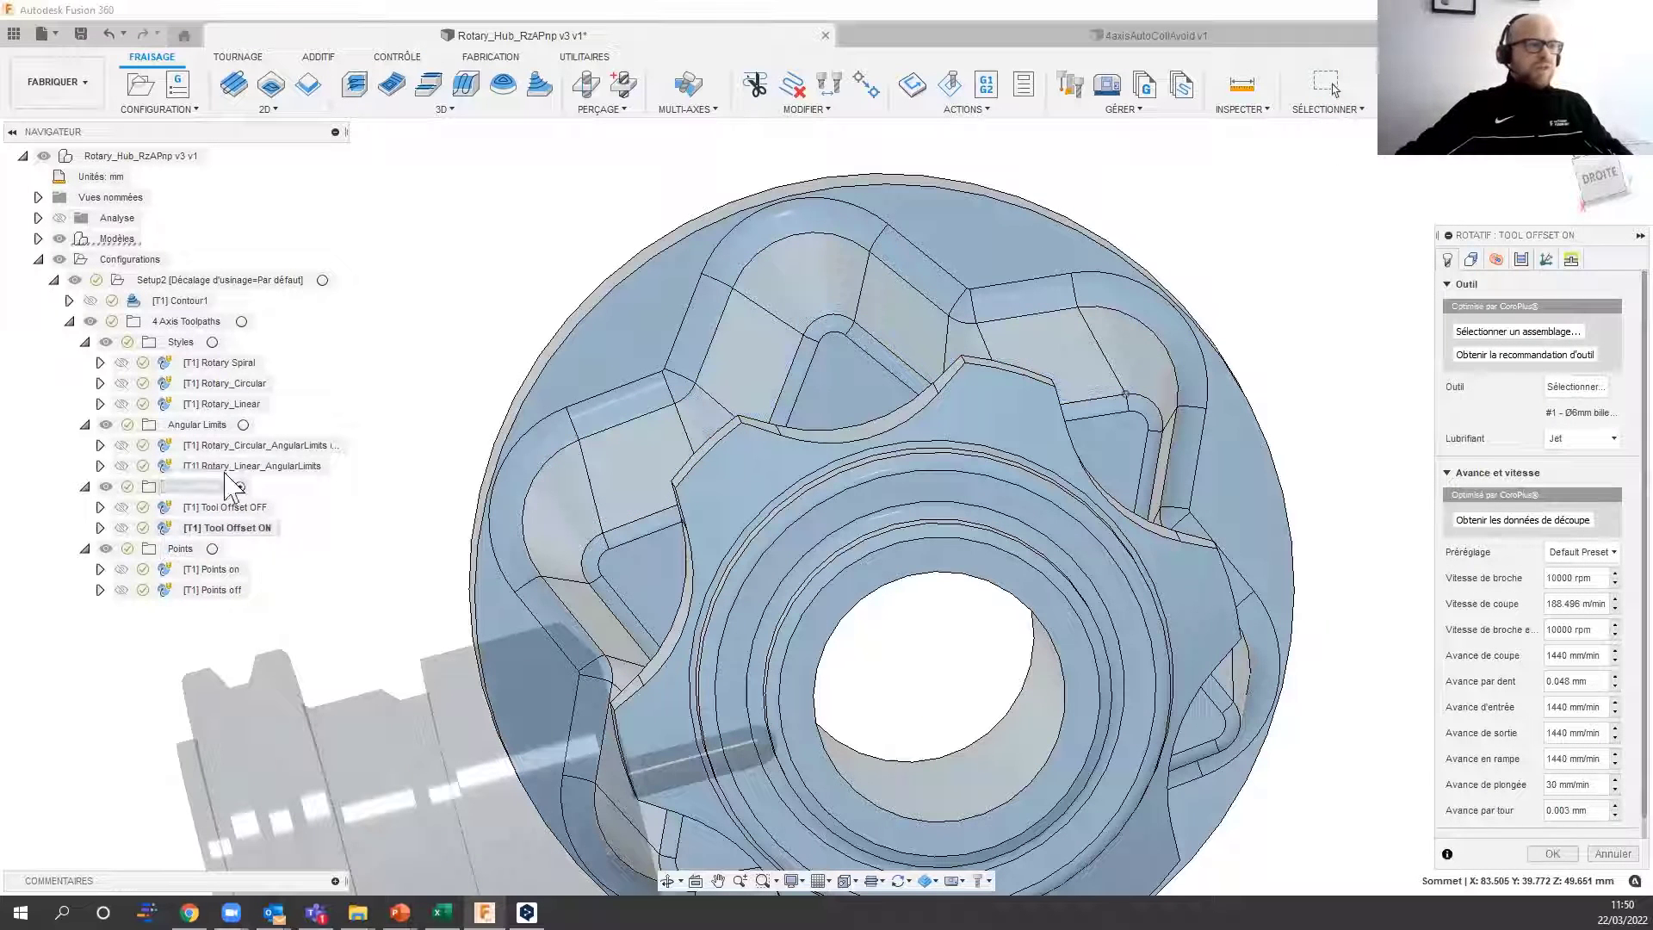
left_click(1521, 260)
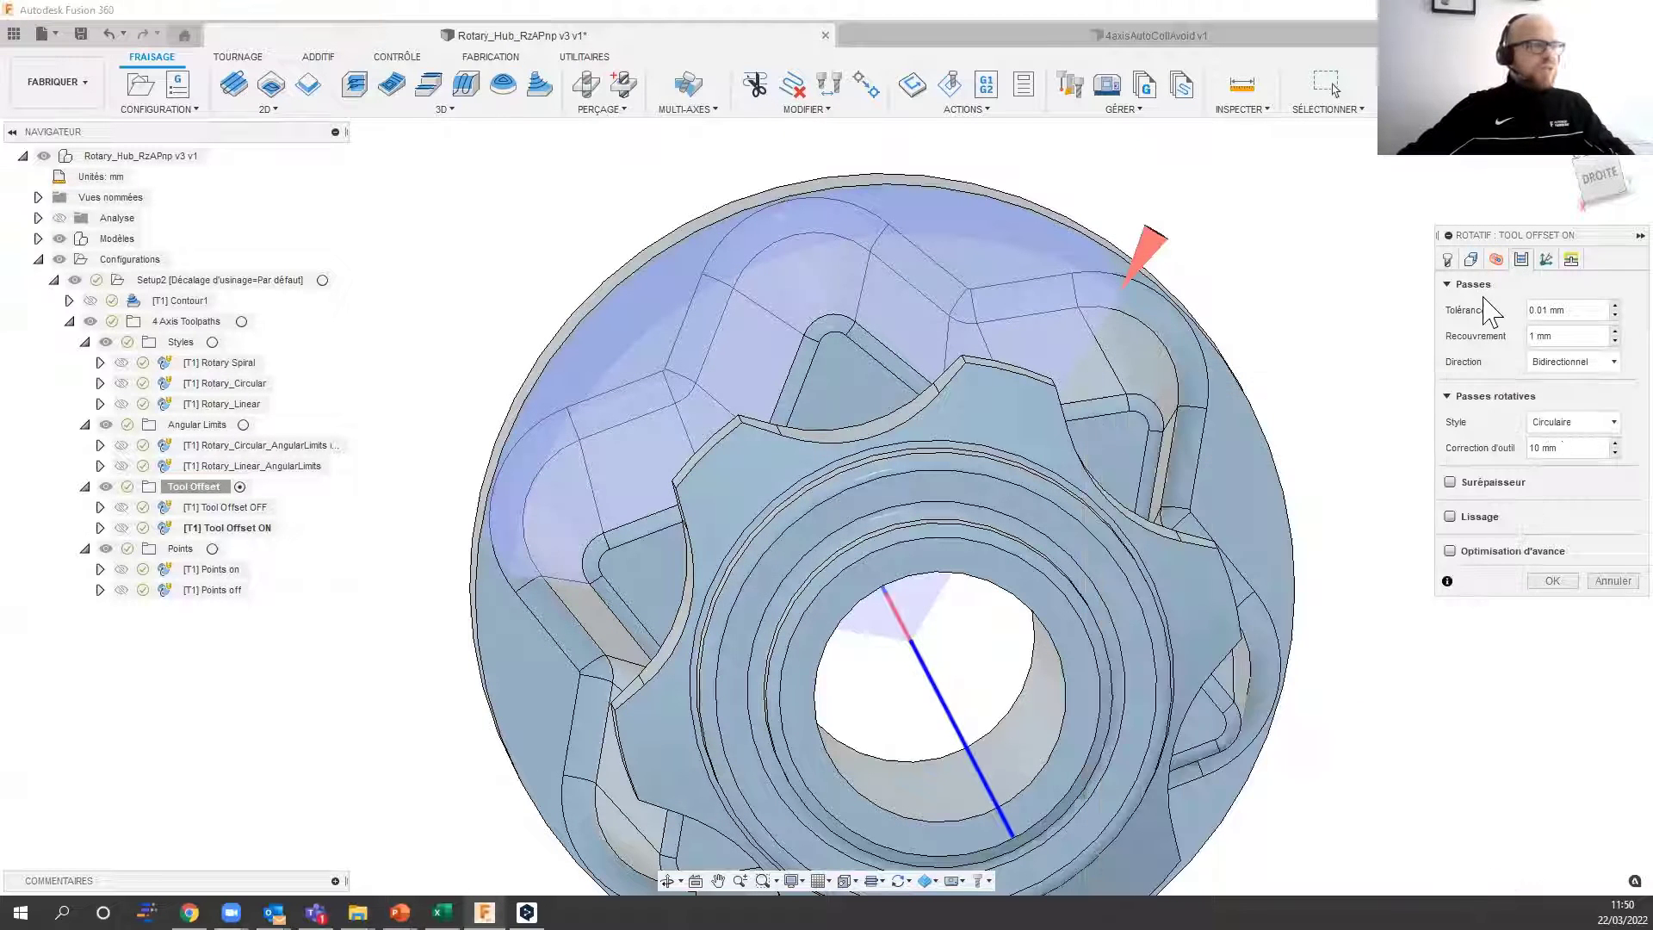
left_click(1472, 261)
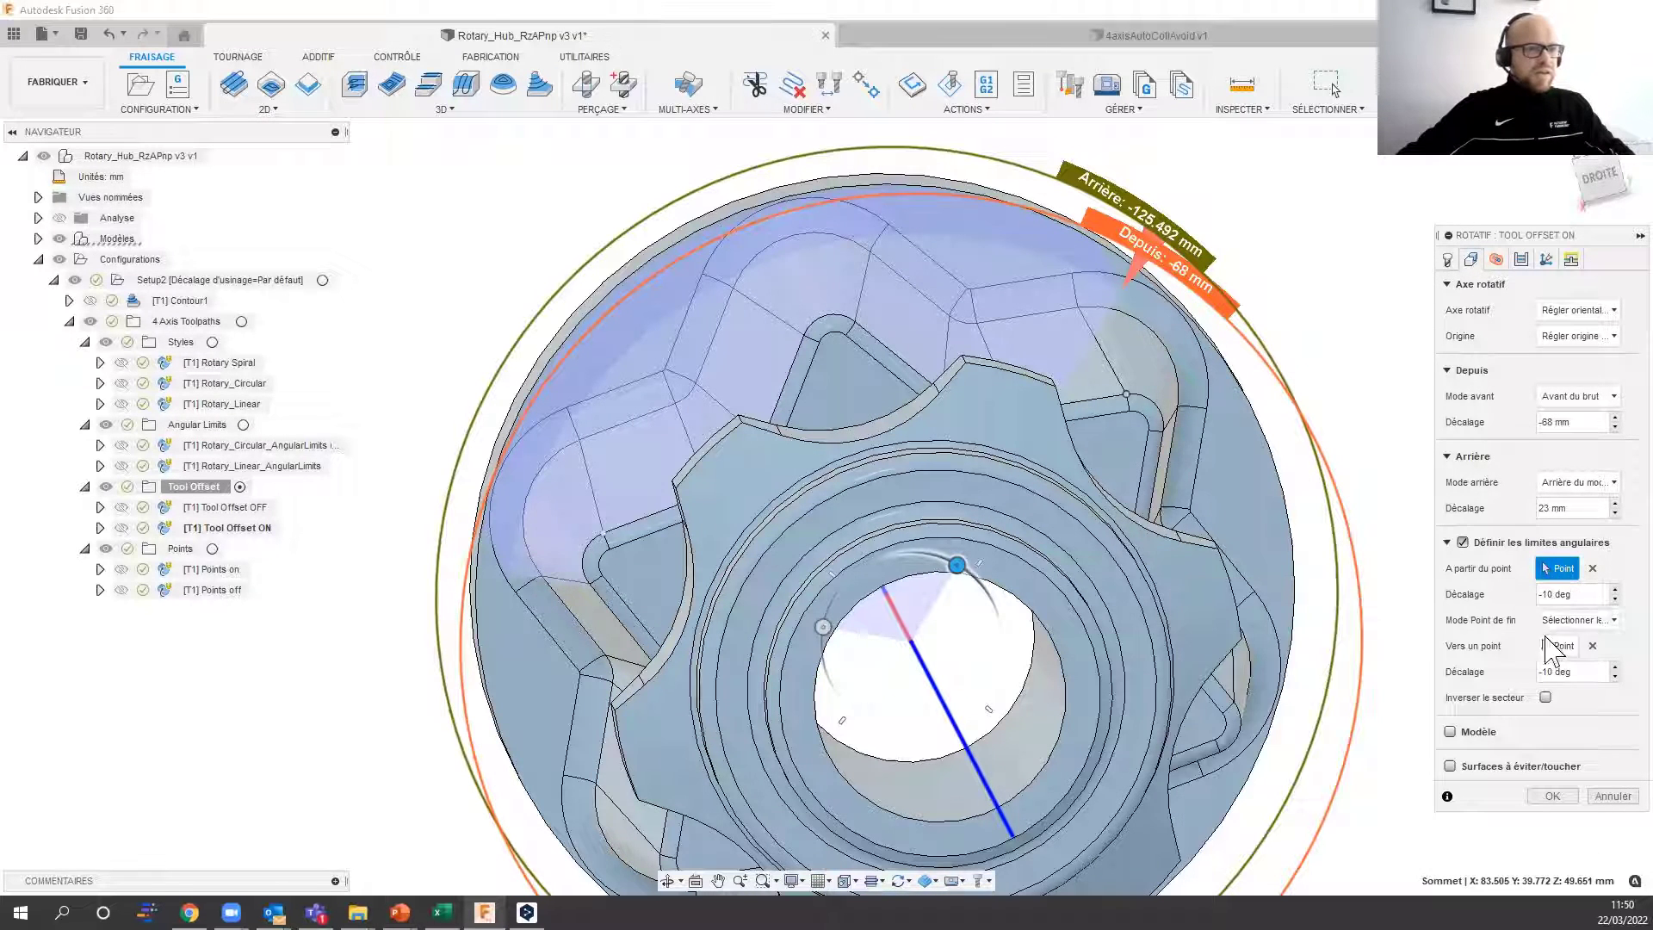
left_click(1521, 262)
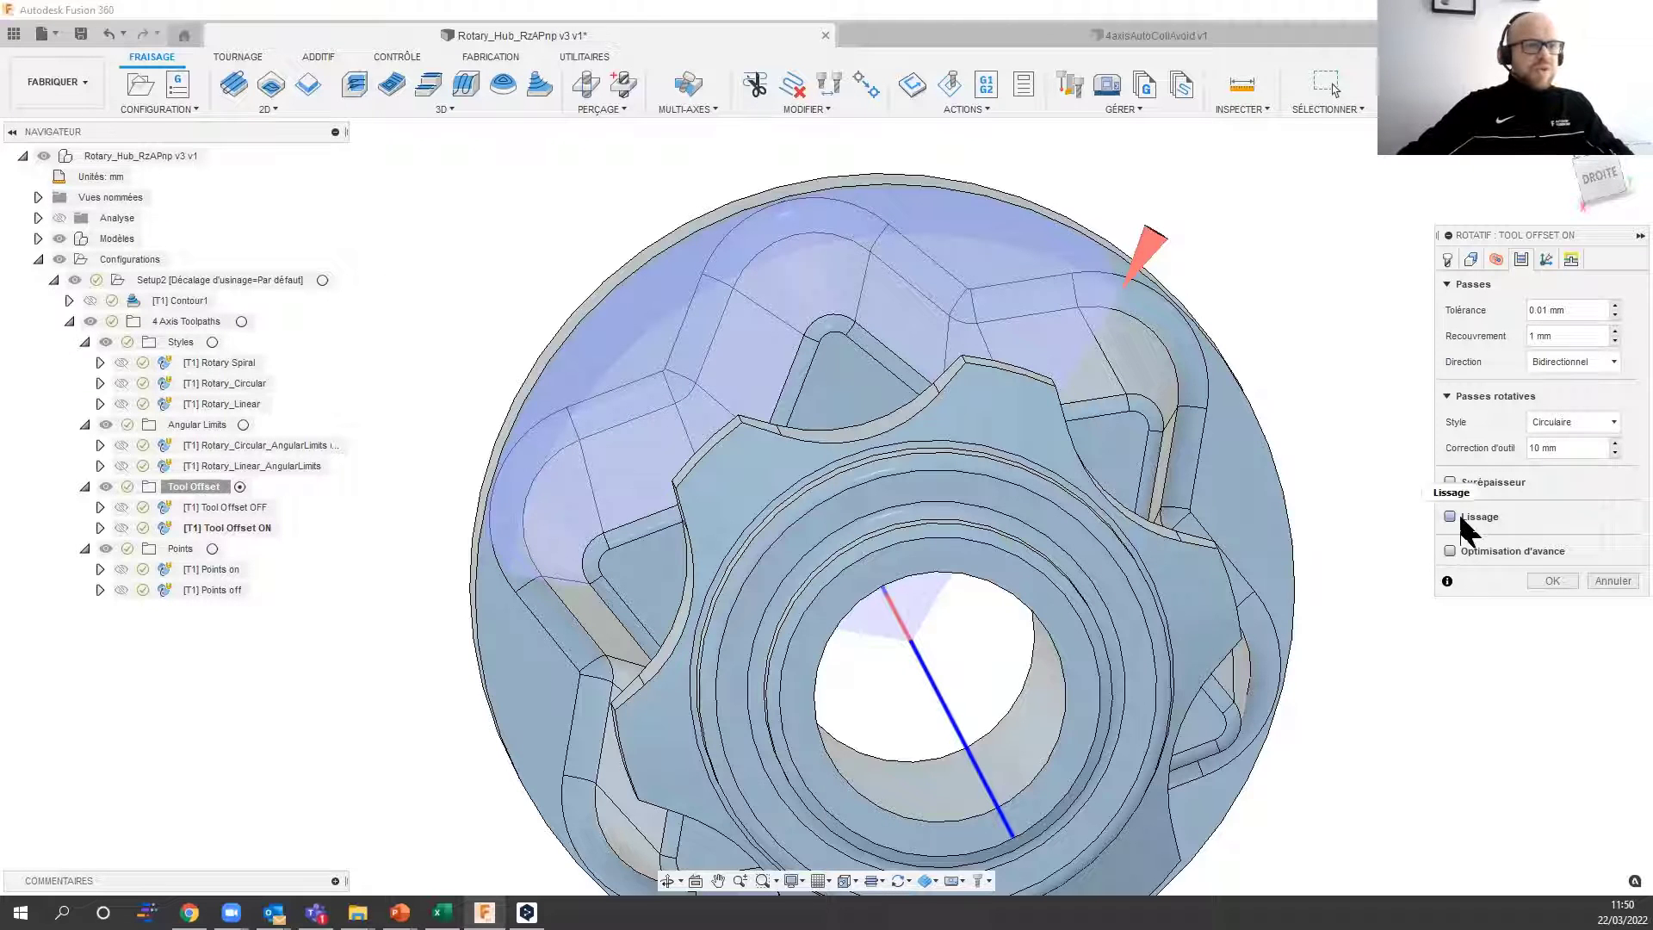
mouse_move(1459, 515)
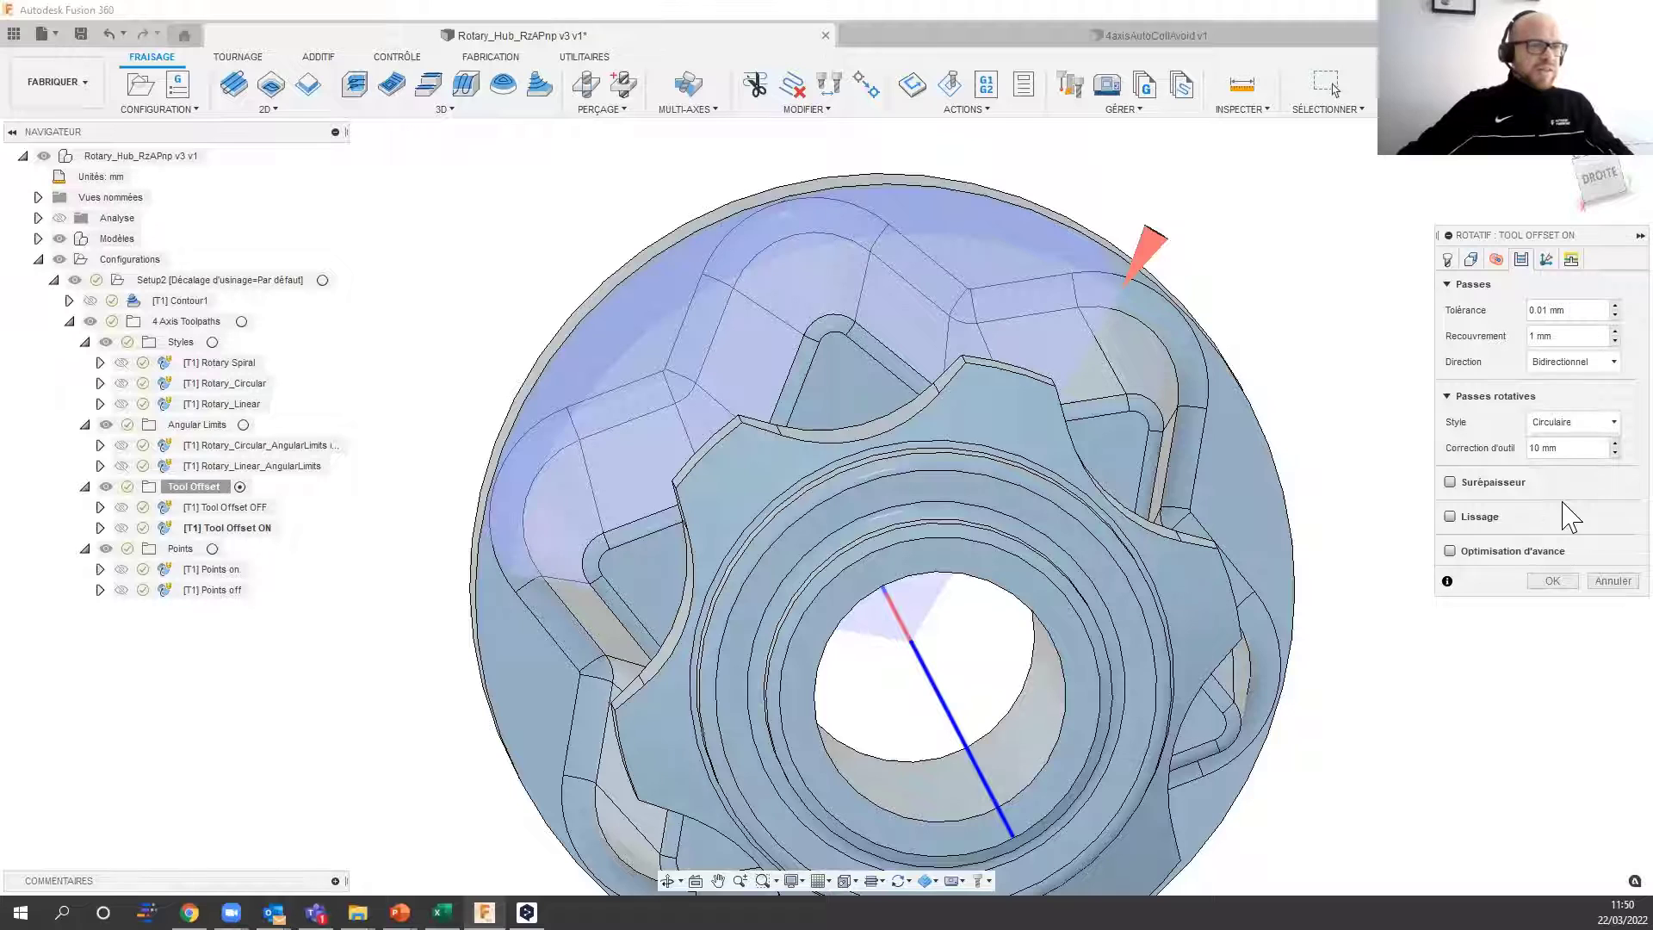
left_click(1450, 516)
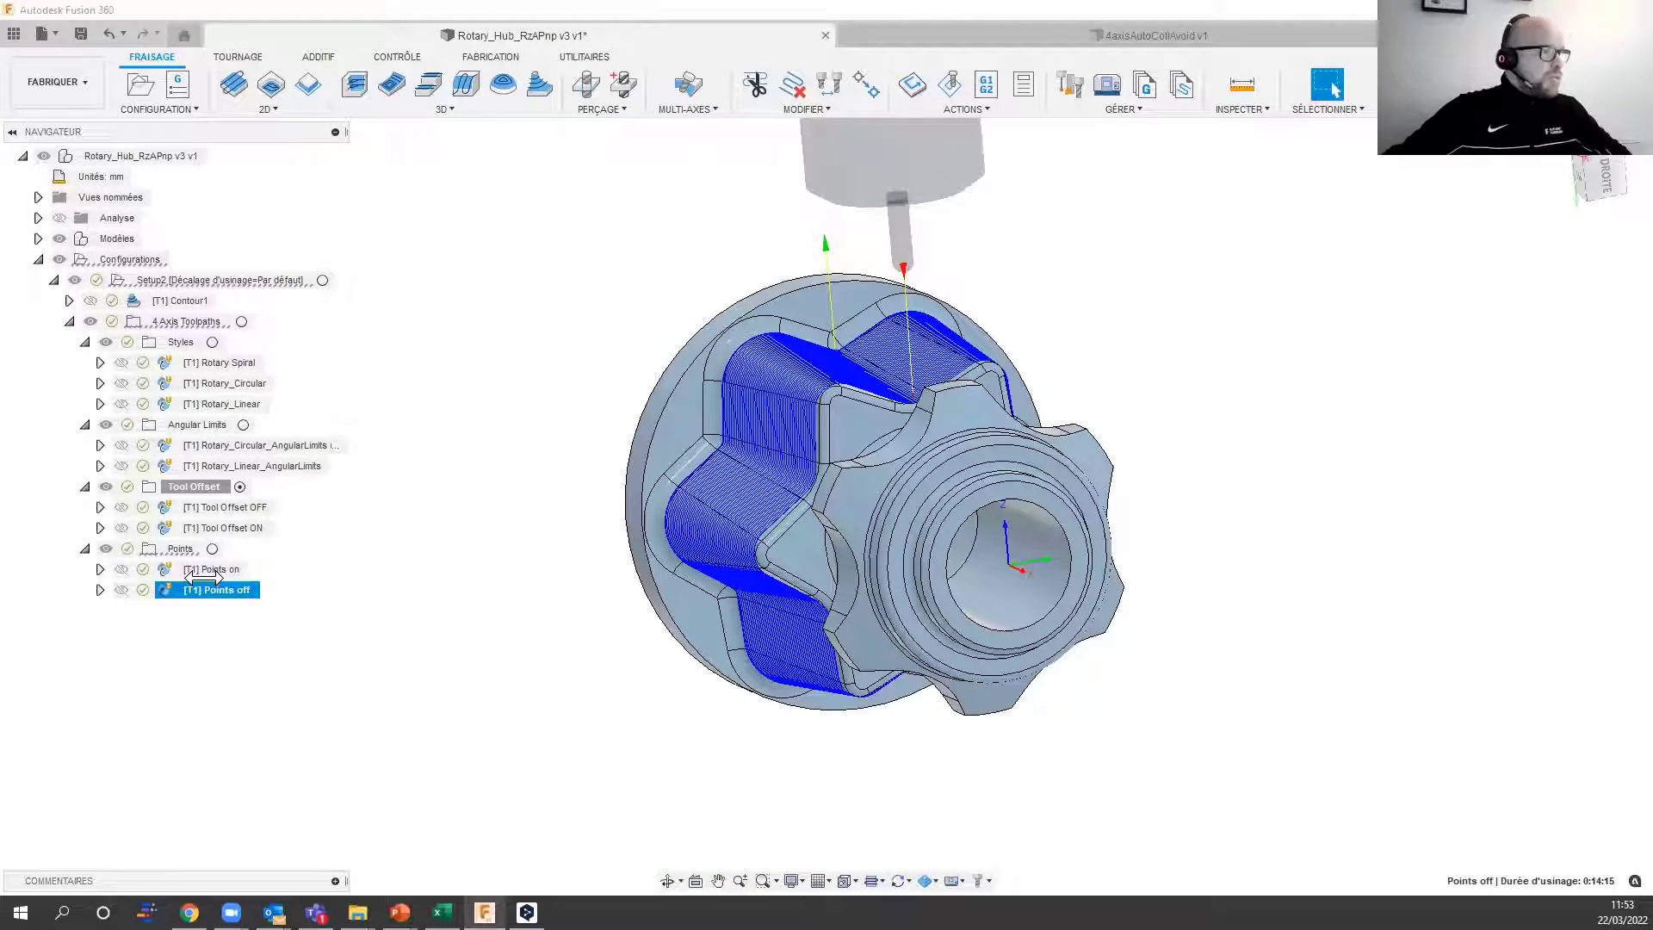
Step: Display the toolpath points for the Points on operation and examine their distribution on the hub's lobed surface up close
left_click(202, 570)
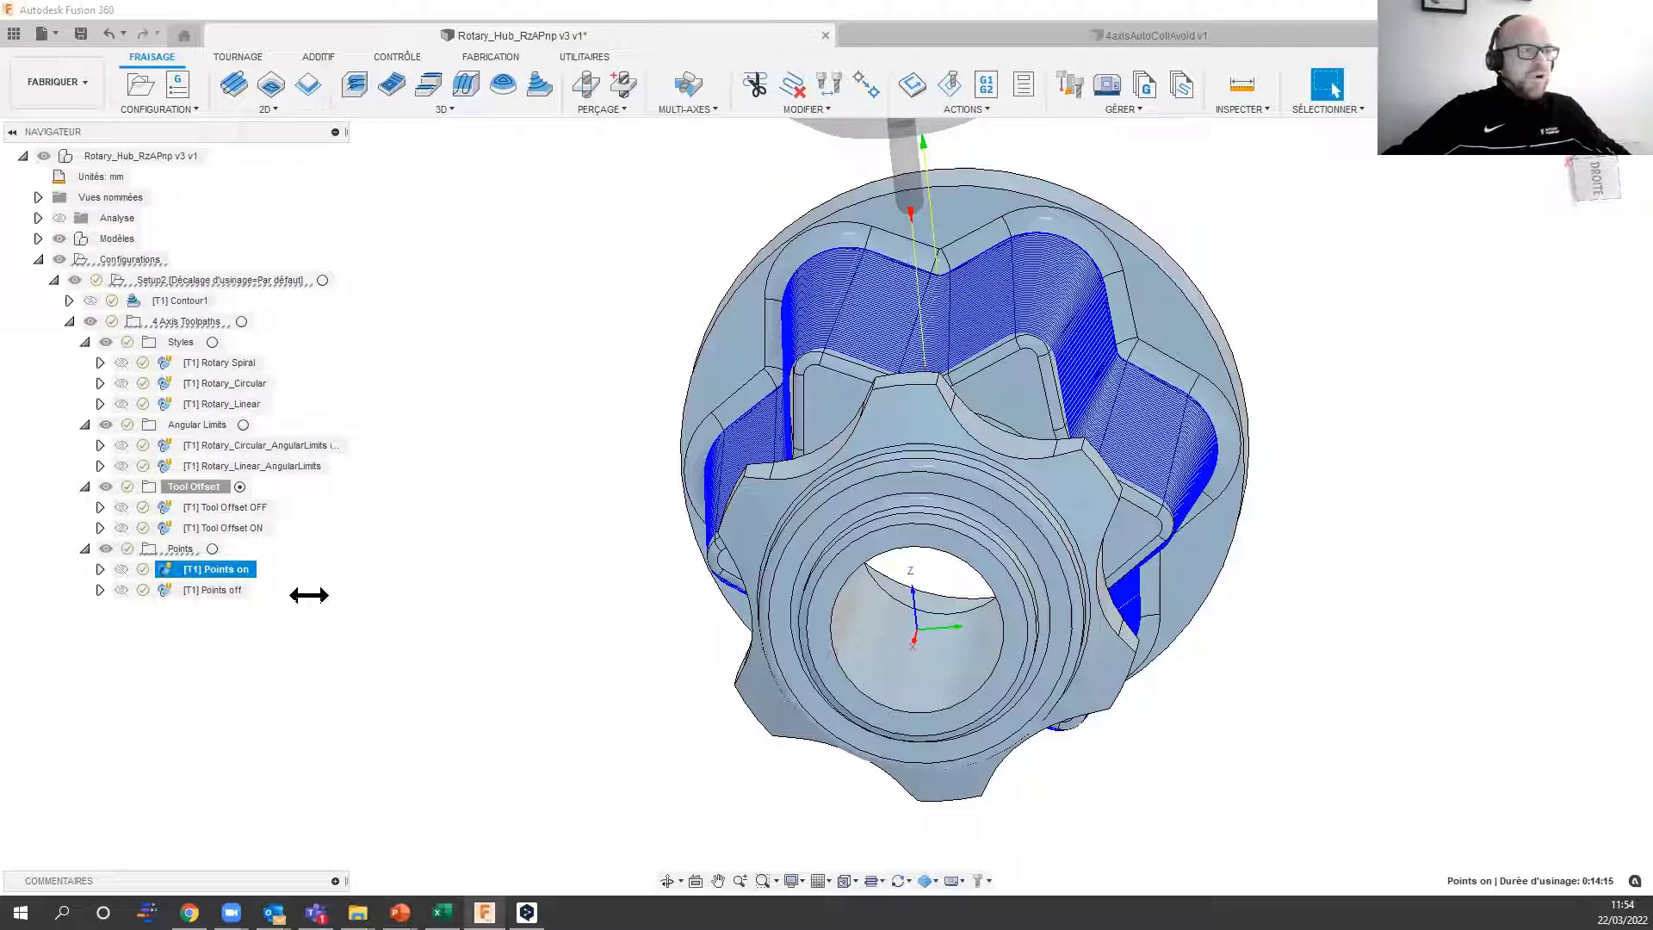
left_click(872, 880)
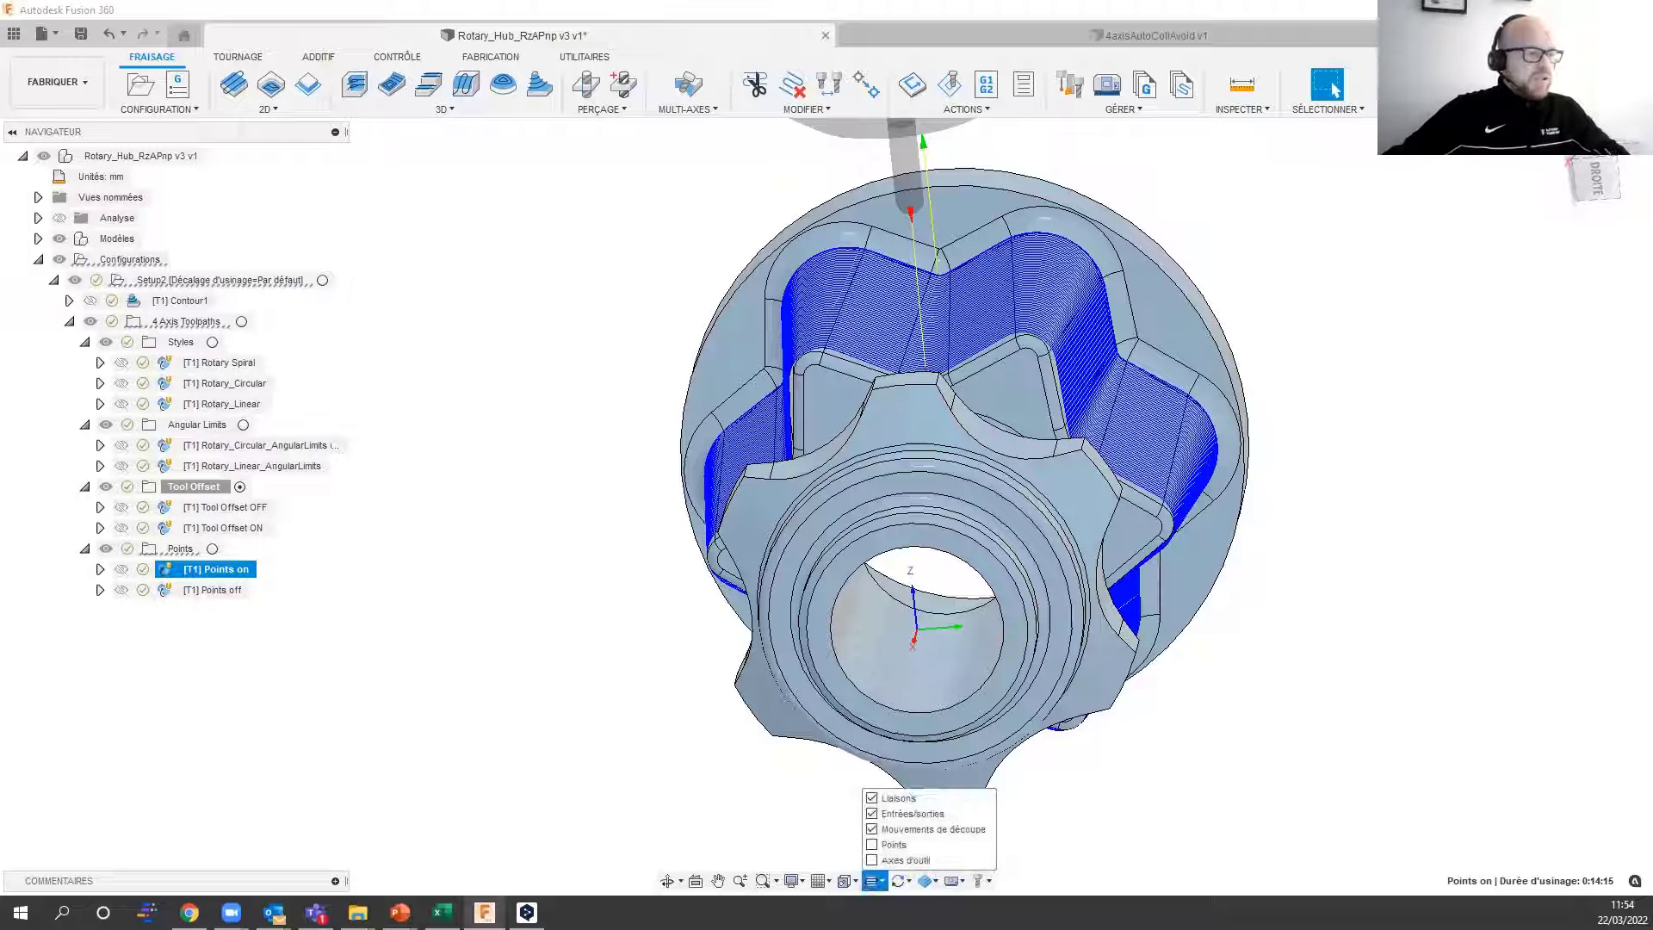
left_click(872, 844)
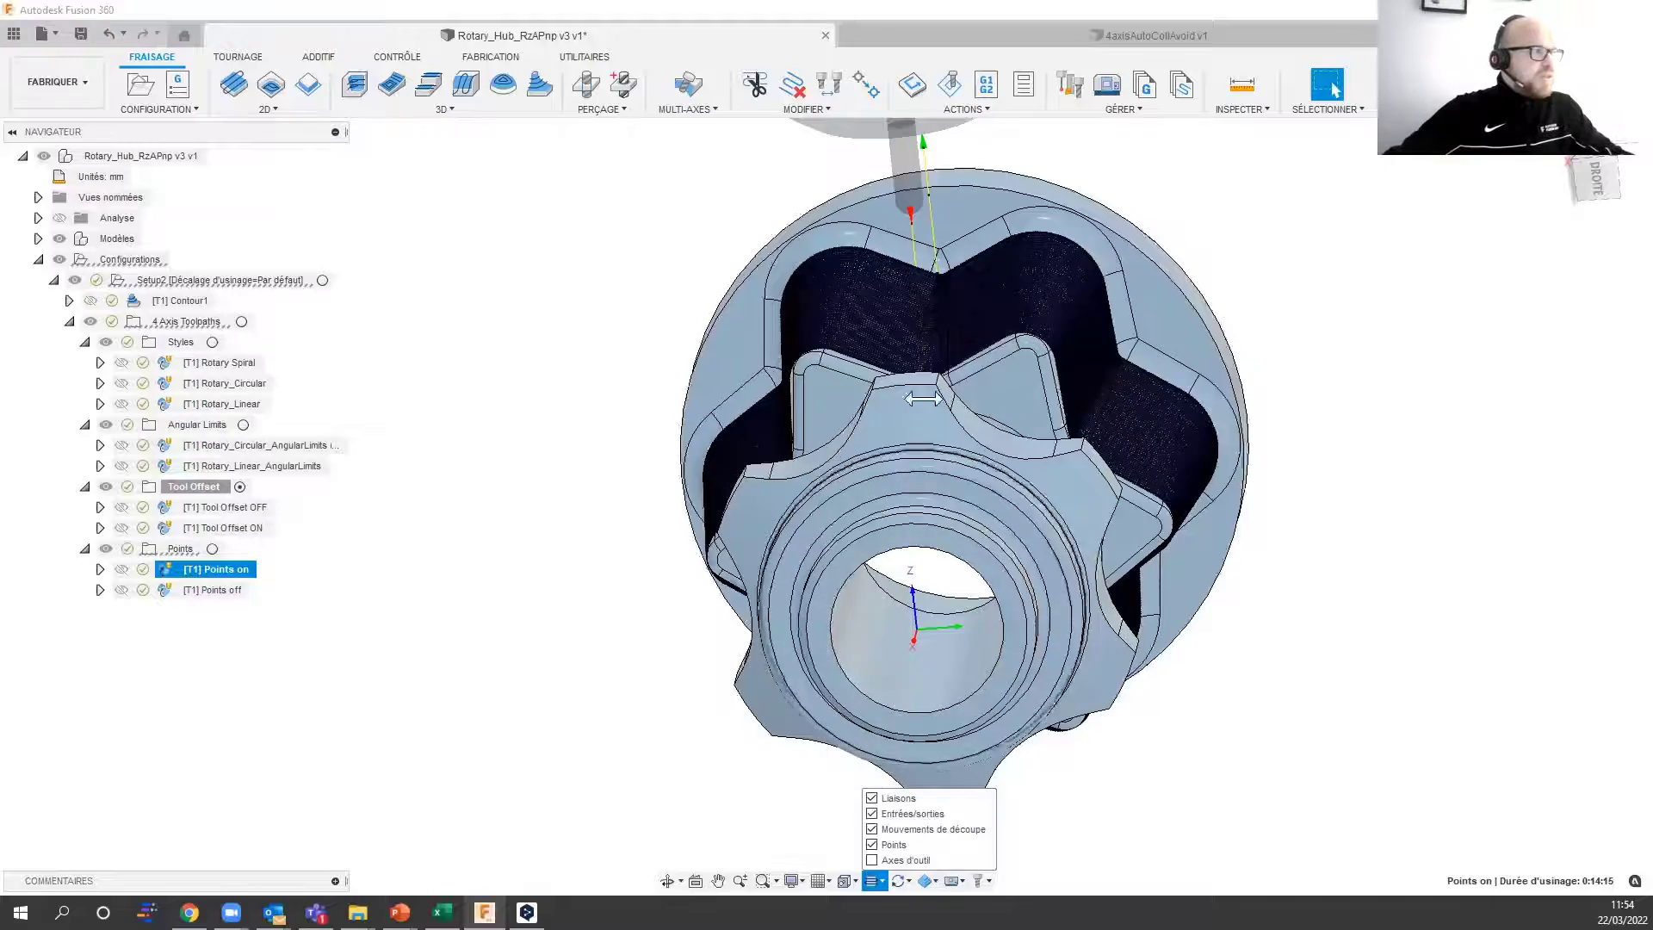
scroll(1009, 307, "up", 5)
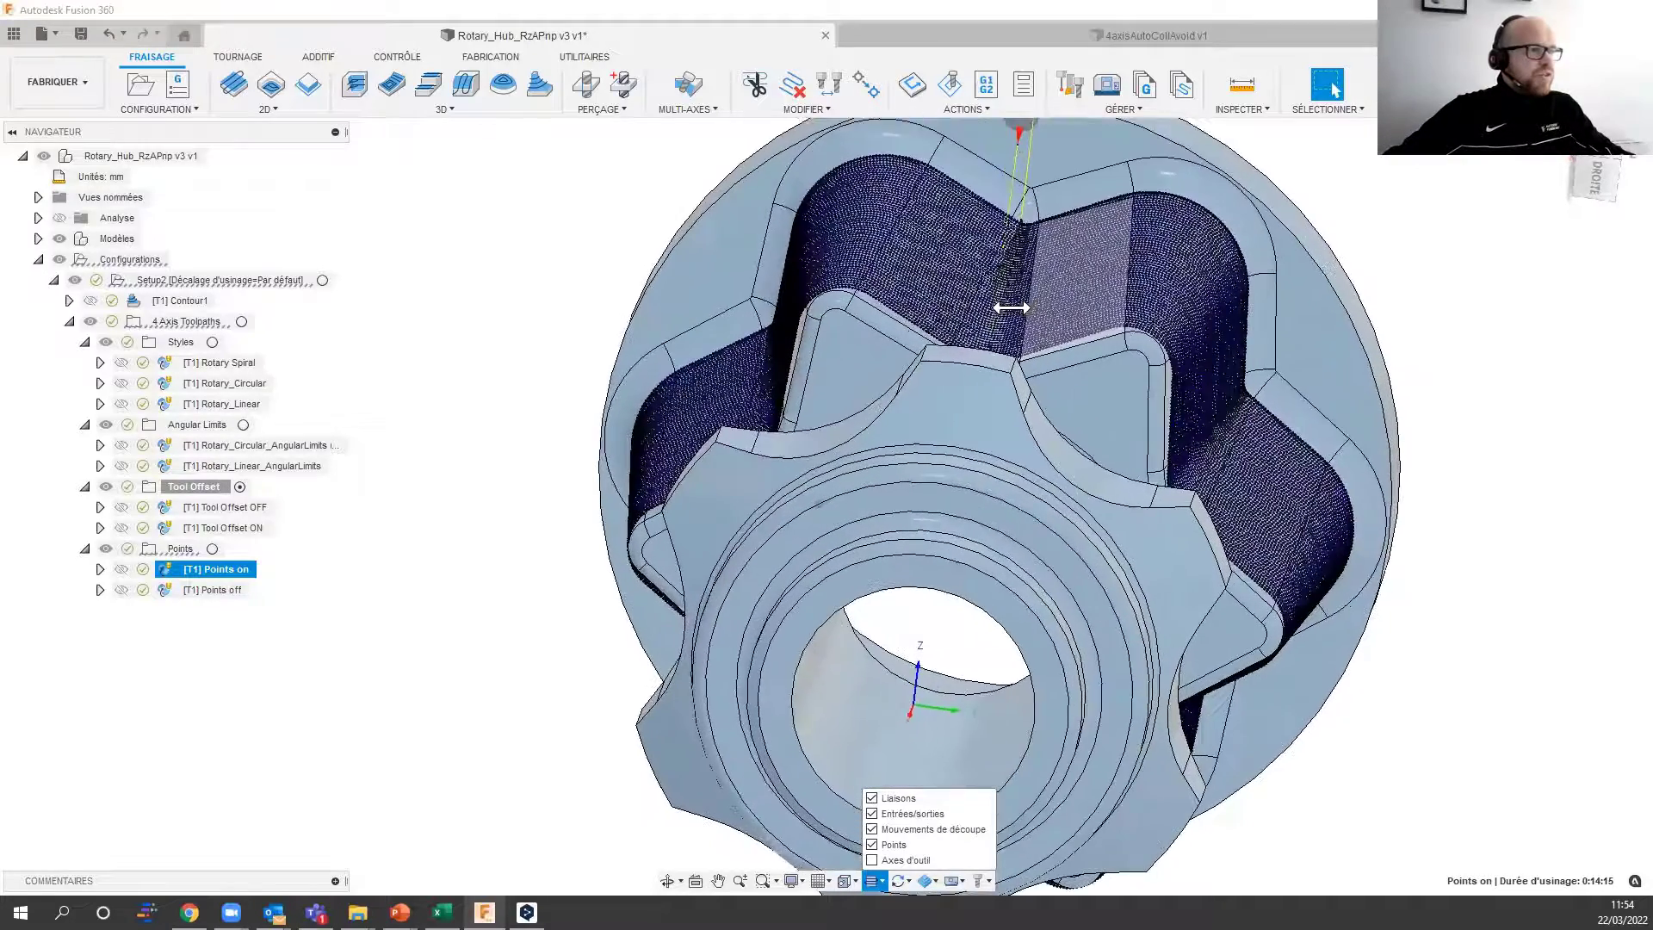
scroll(1017, 312, "up", 6)
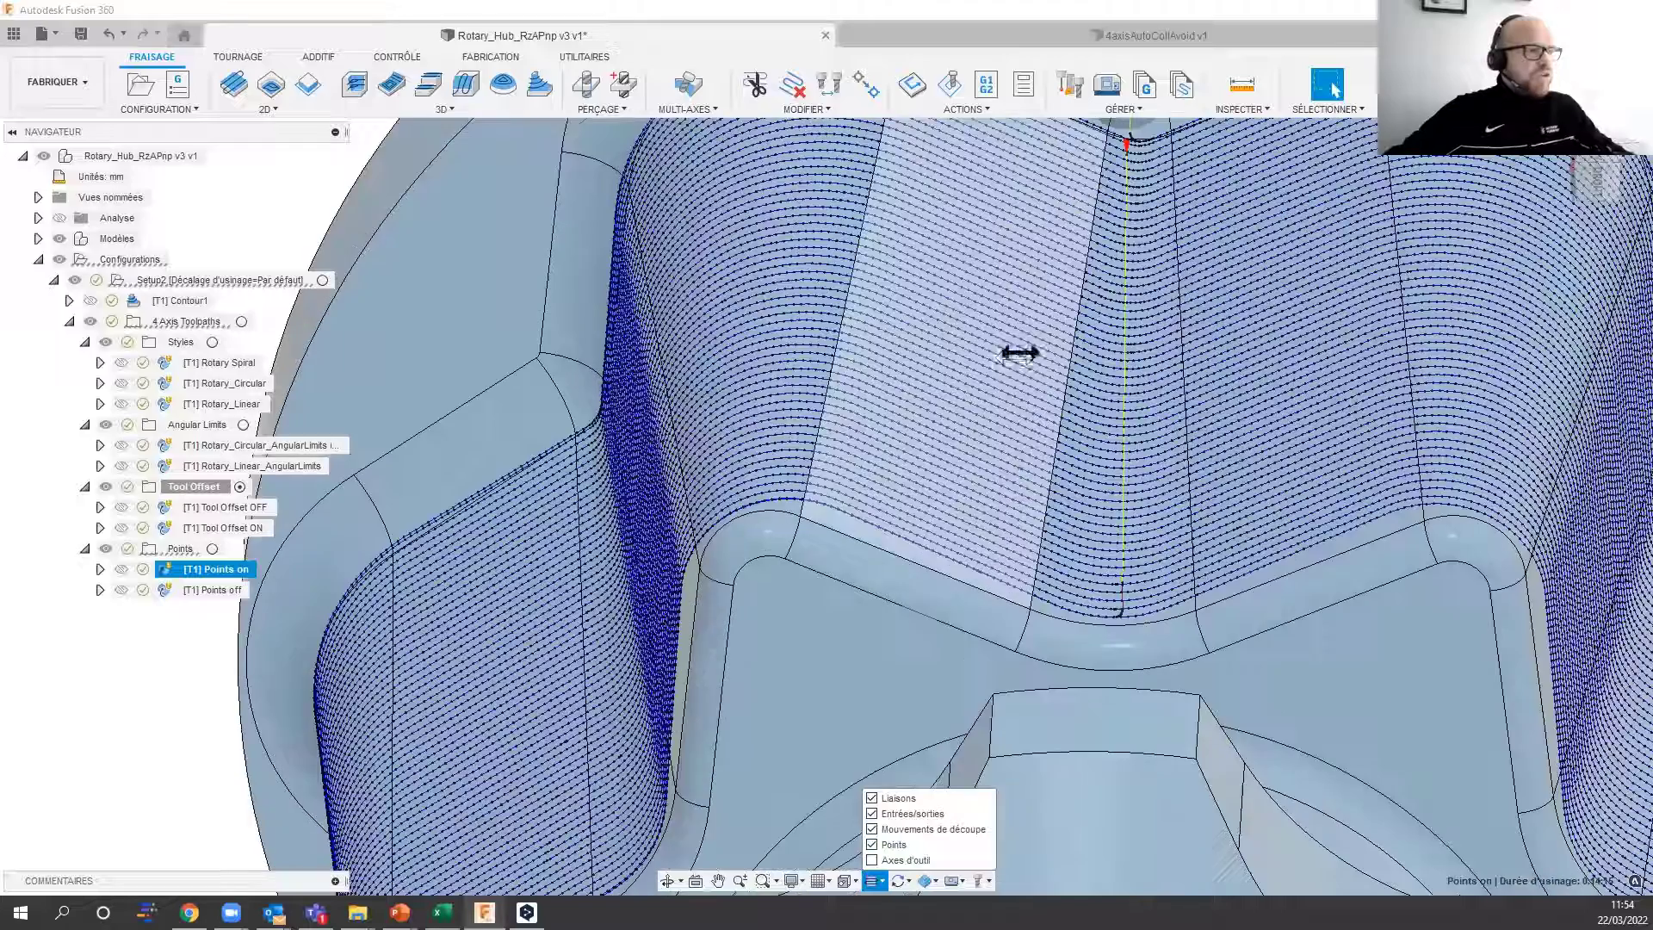
middle_click_drag(1016, 369, 1011, 384)
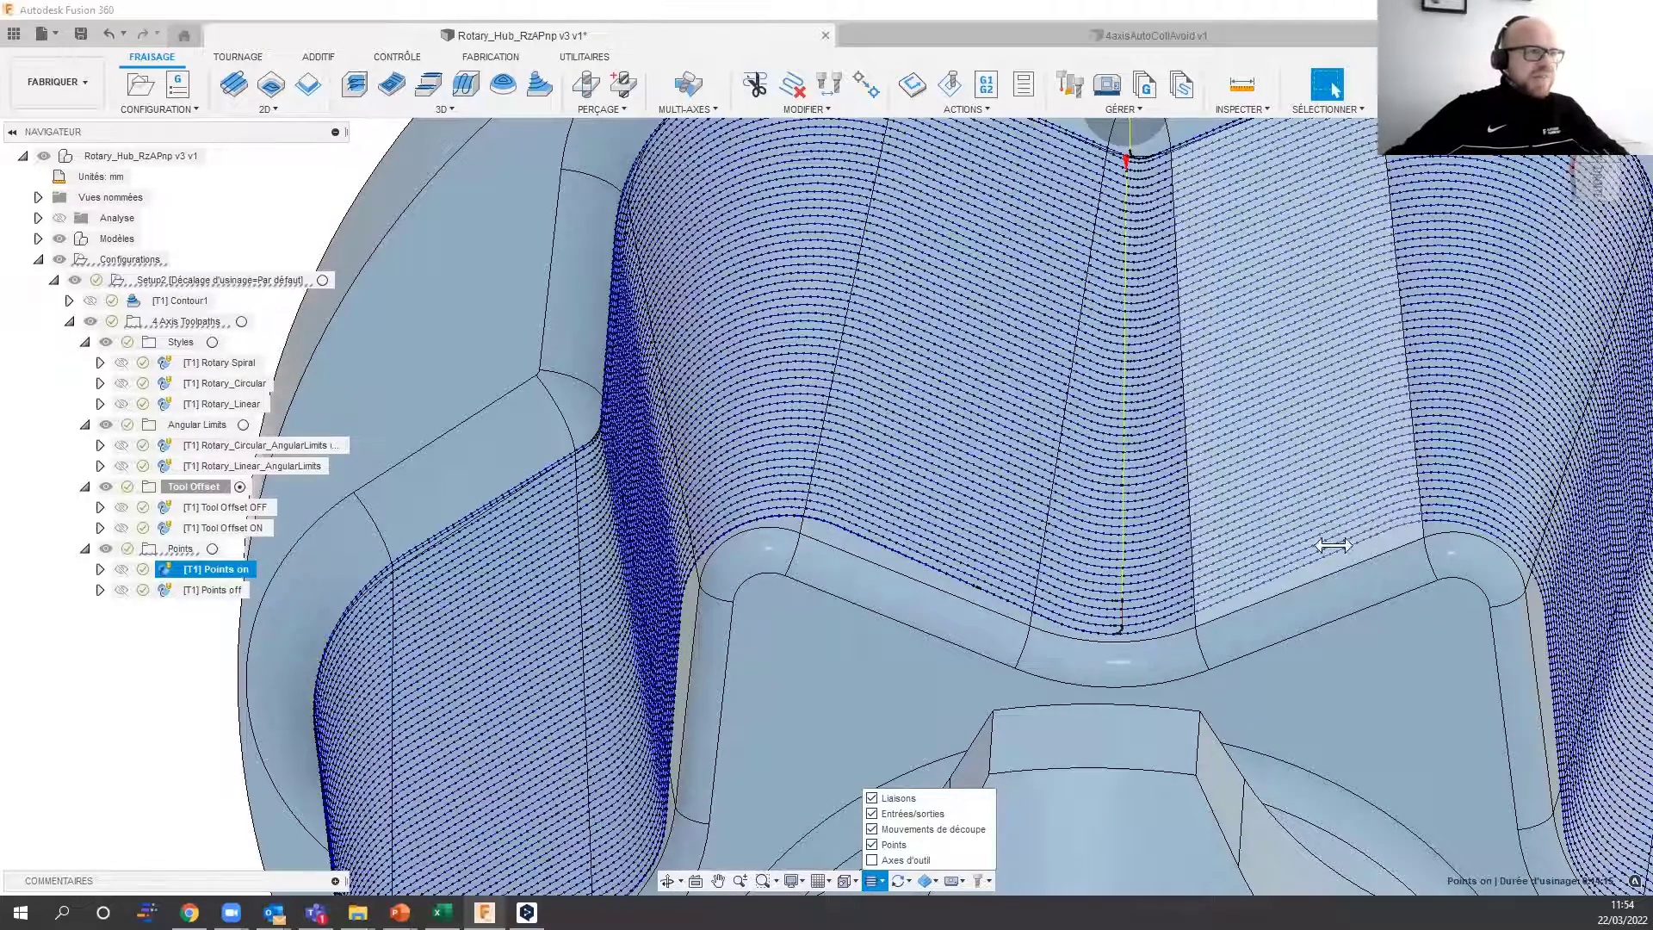
Step: Compare the point spacing of the Points off toolpath with that of the Points on toolpath
left_click(226, 589)
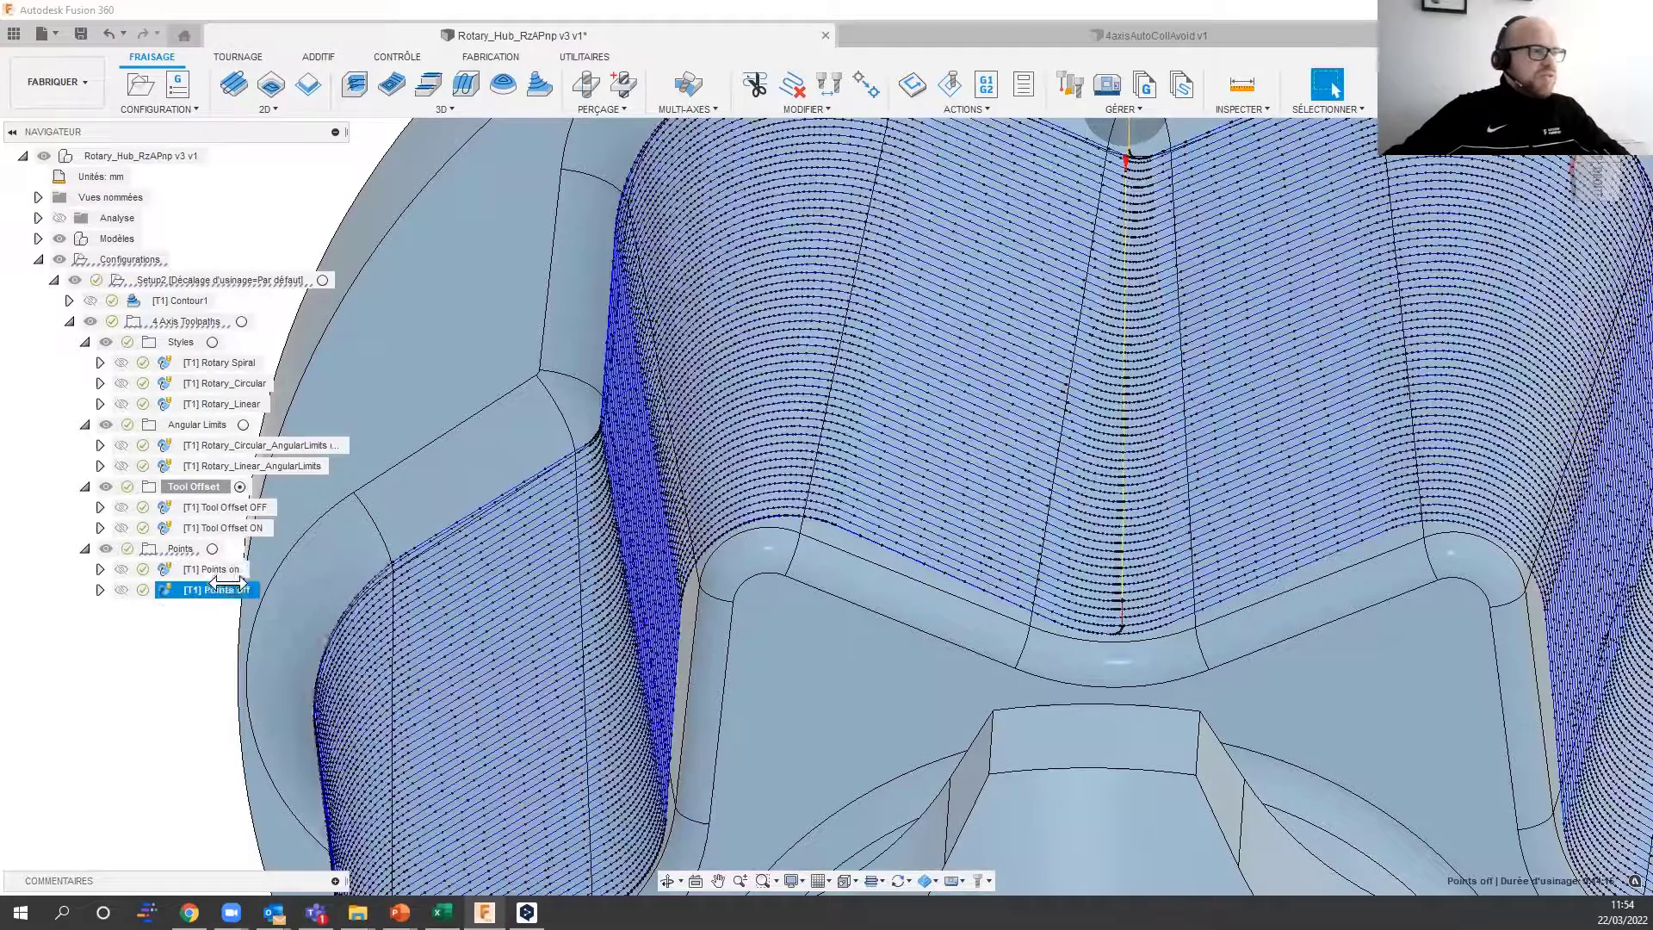
scroll(1137, 587, "up", 5)
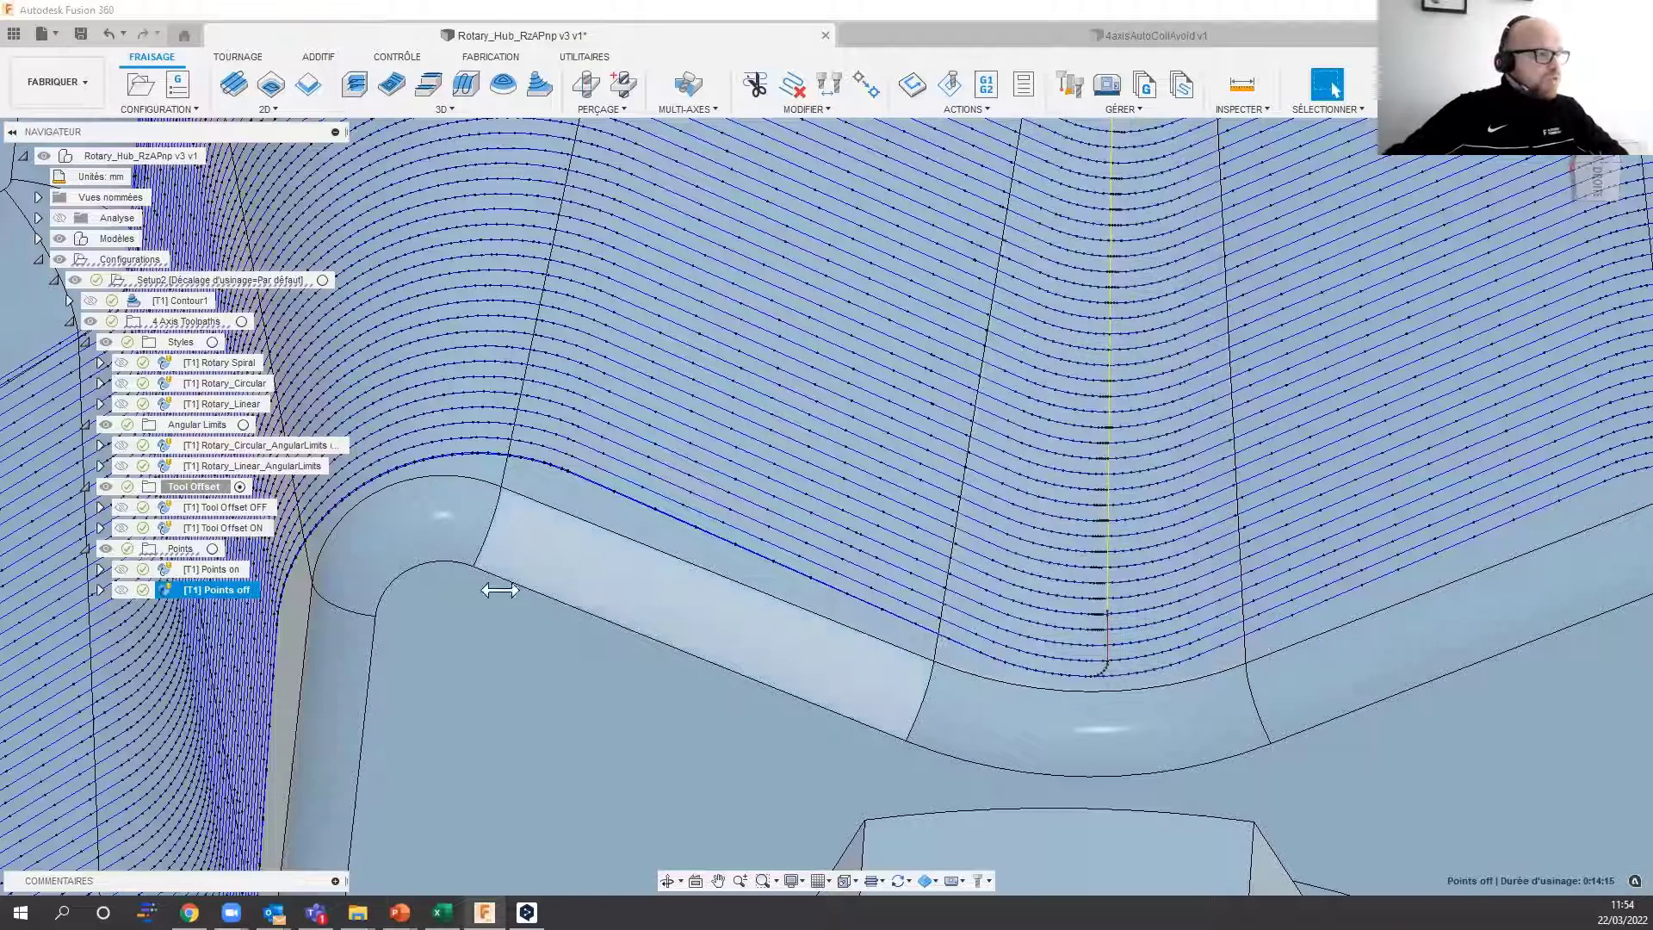
left_click(225, 570)
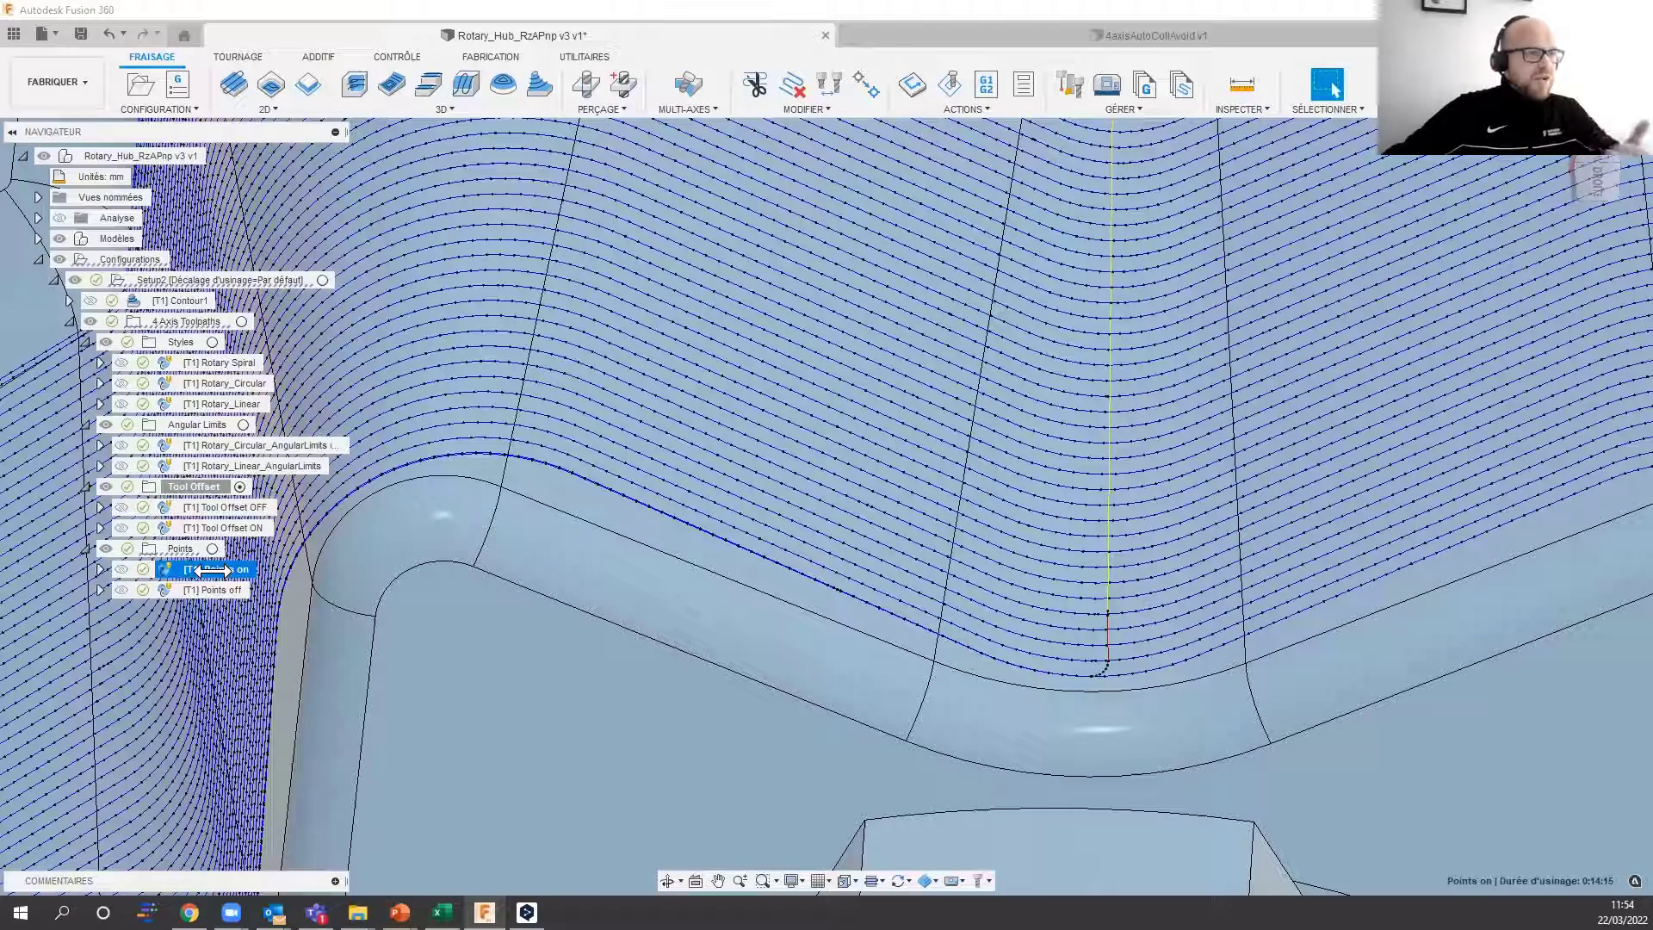
left_click(211, 590)
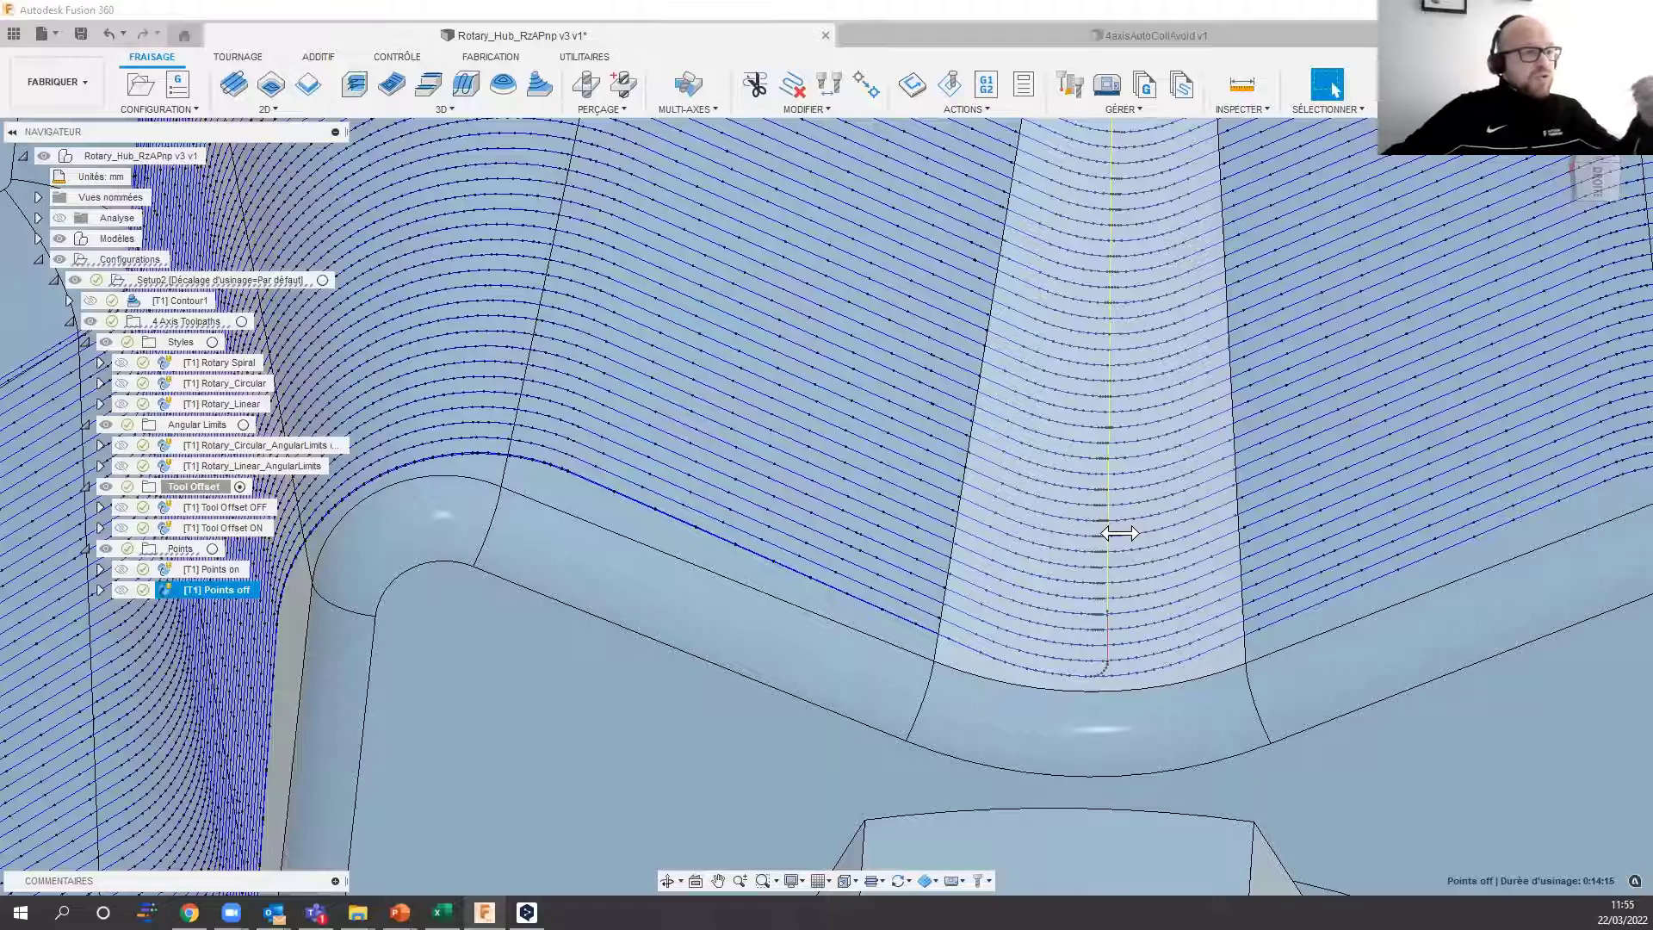
scroll(1118, 555, "down", 1)
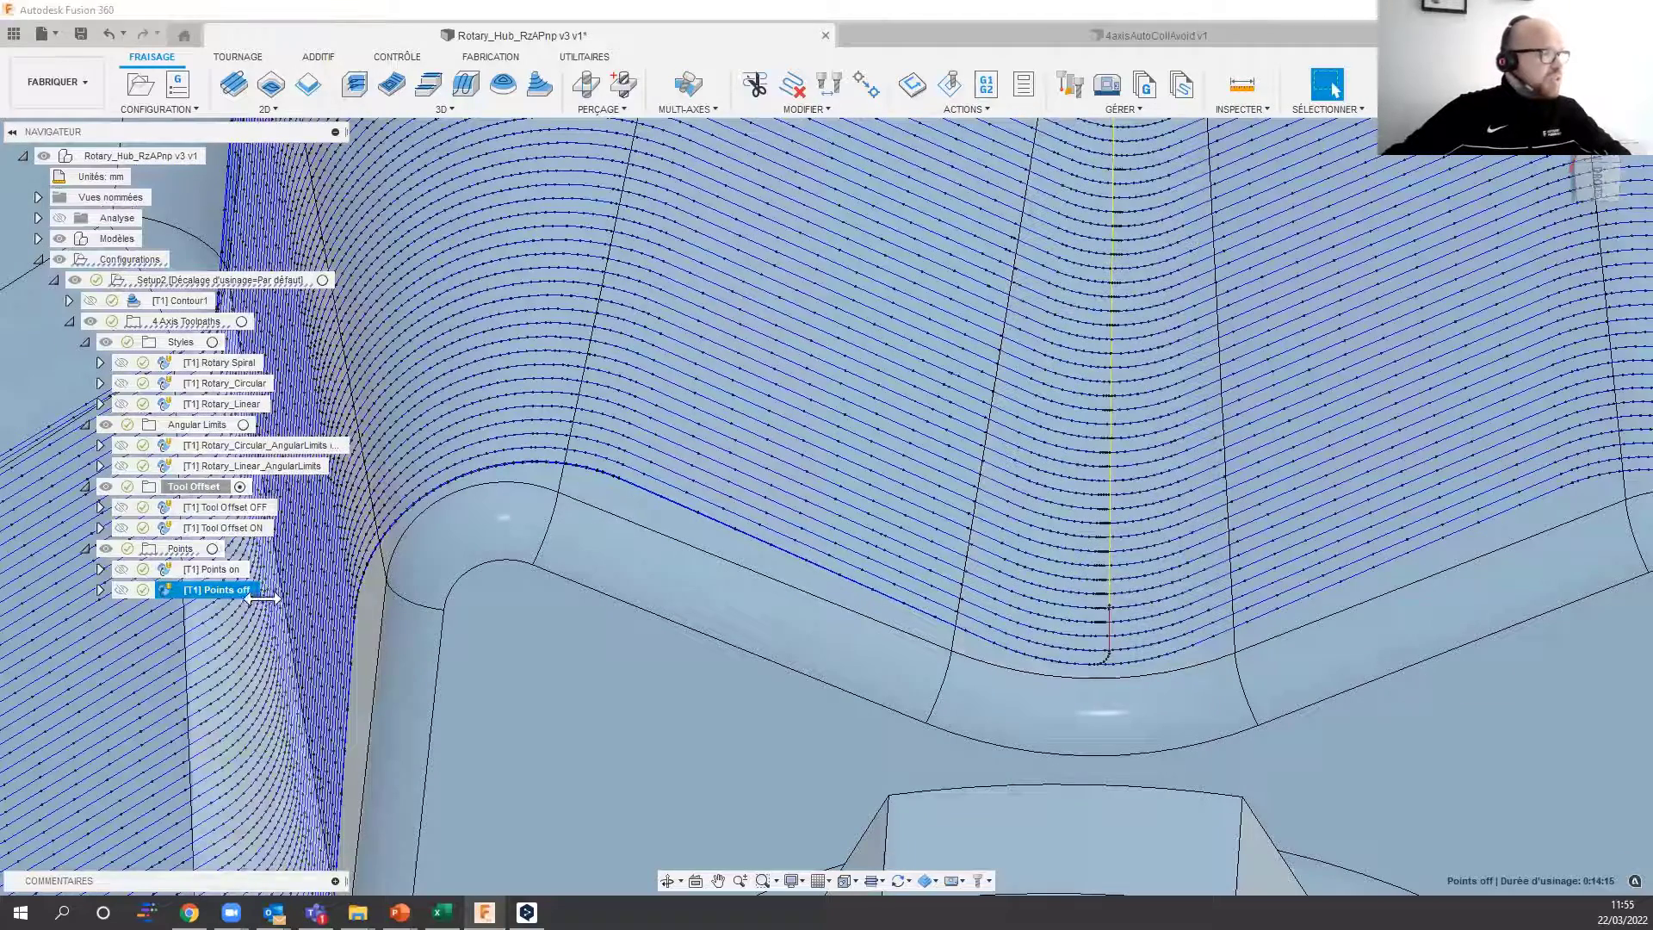
Step: Review the tolerance and smoothing point-spacing settings of the Points on operation, and close them without changes
left_click(164, 570)
double_click(163, 570)
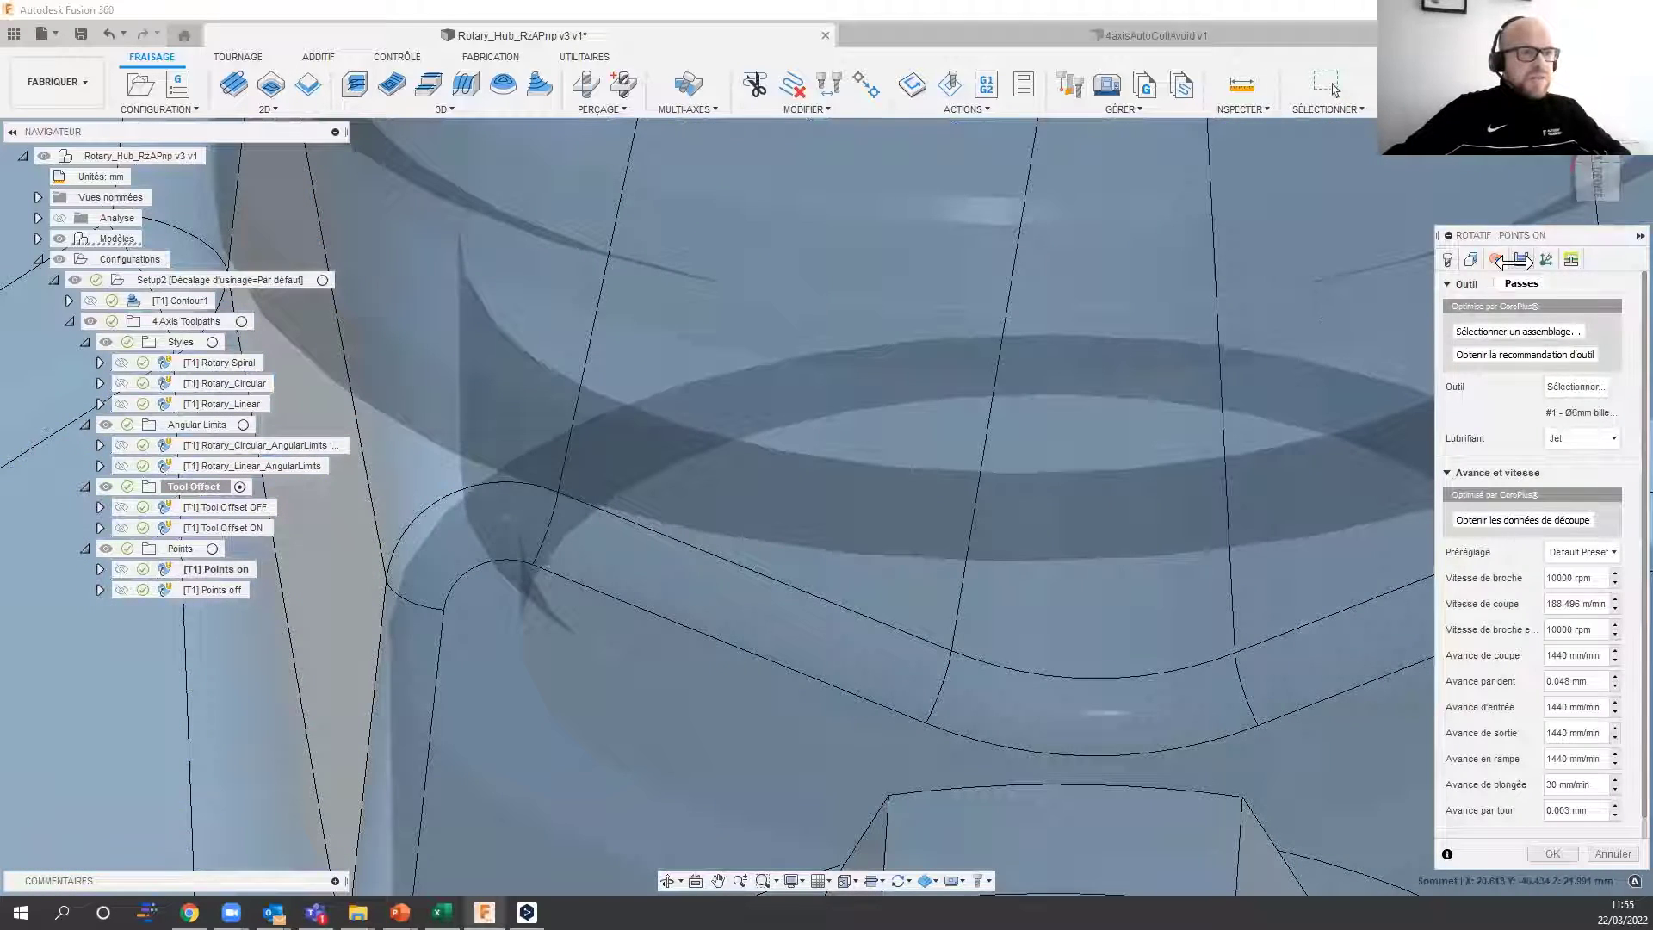
left_click(1521, 259)
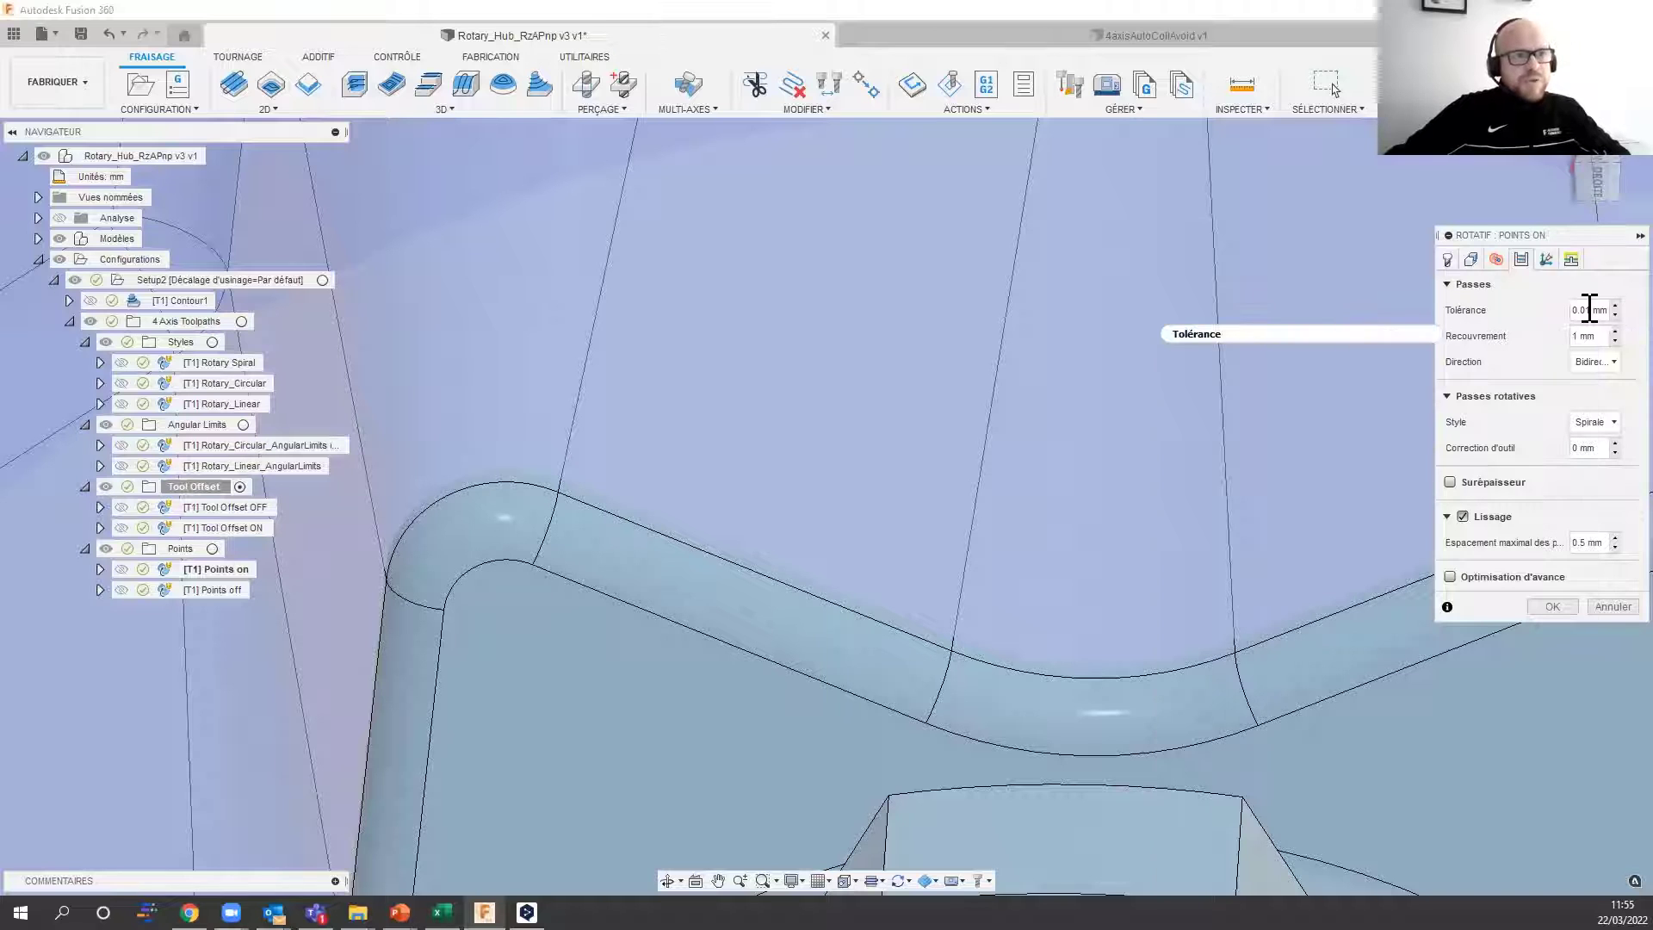
mouse_move(1589, 308)
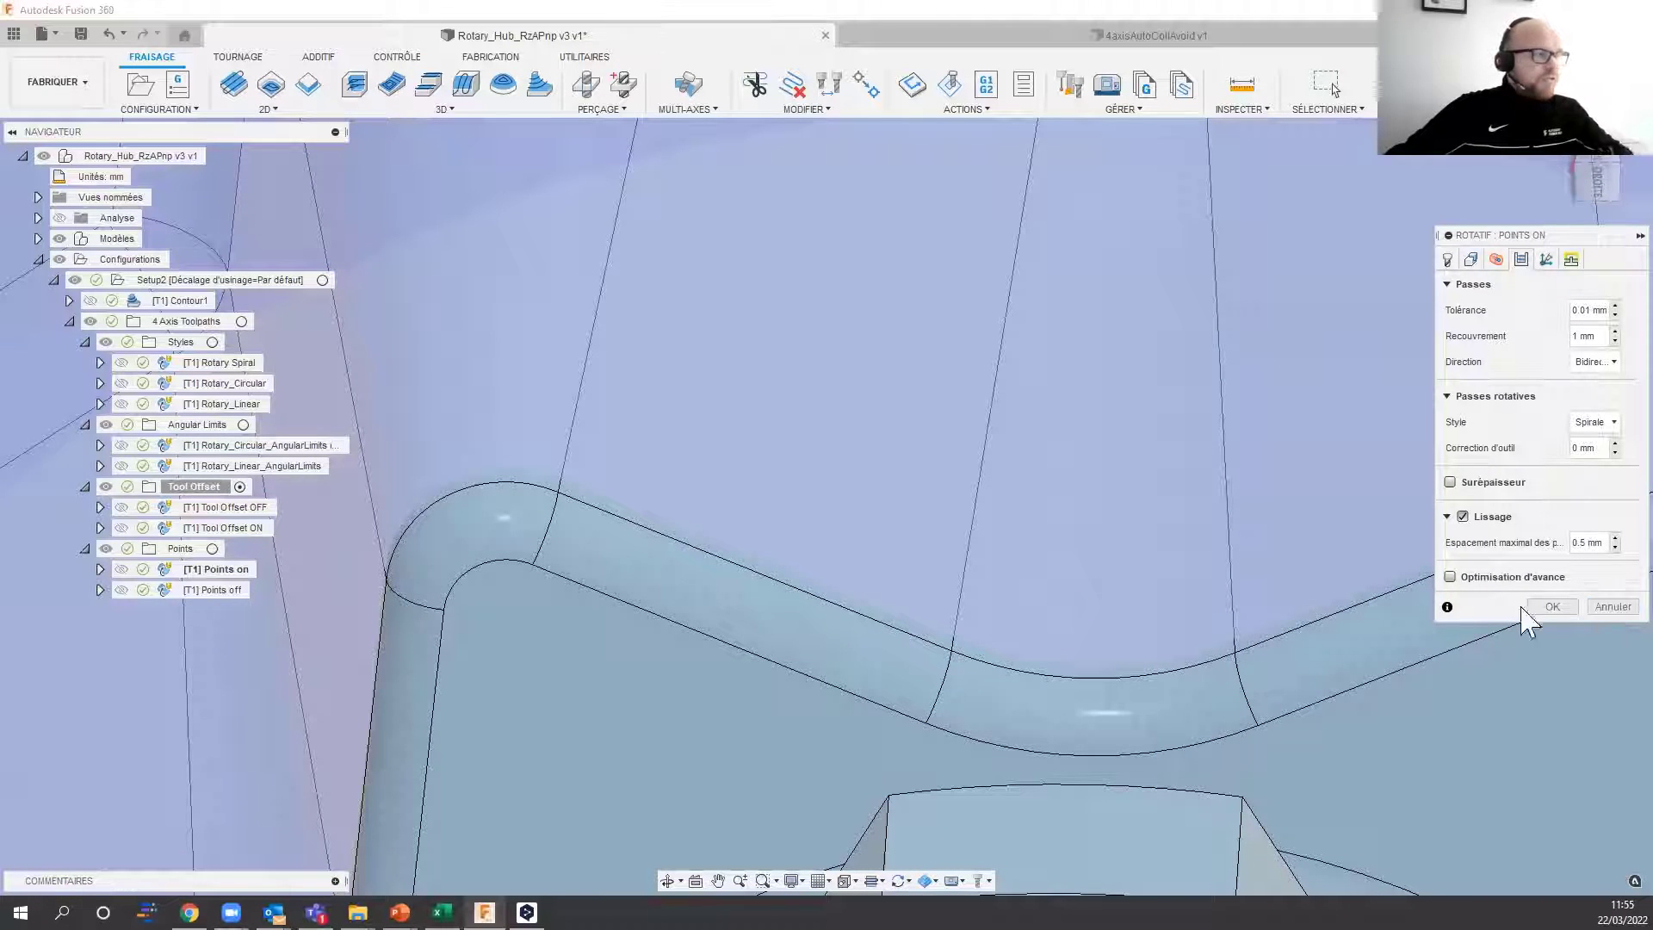
left_click(1606, 608)
Step: Switch to the 4axisAutoCollAvoid document, inspect the crankshaft in the machine setup, and show the Rotary Coll Avoidance OFF toolpath
scroll(1030, 606, "down", 4)
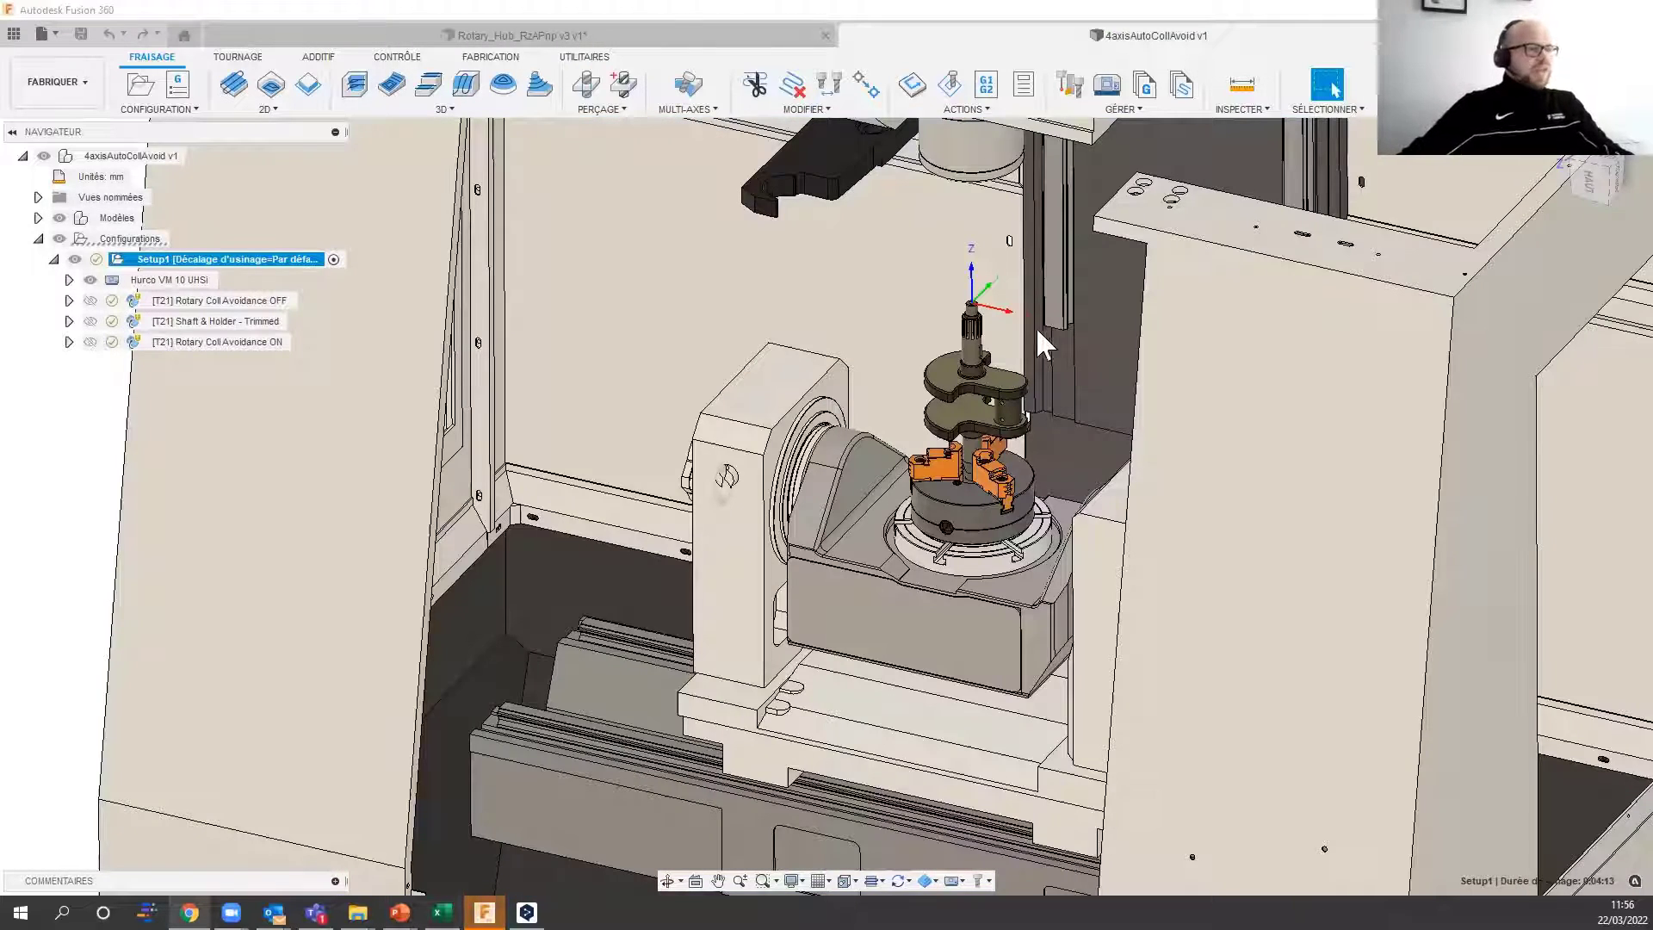
scroll(1028, 351, "down", 2)
scroll(1026, 345, "up", 4)
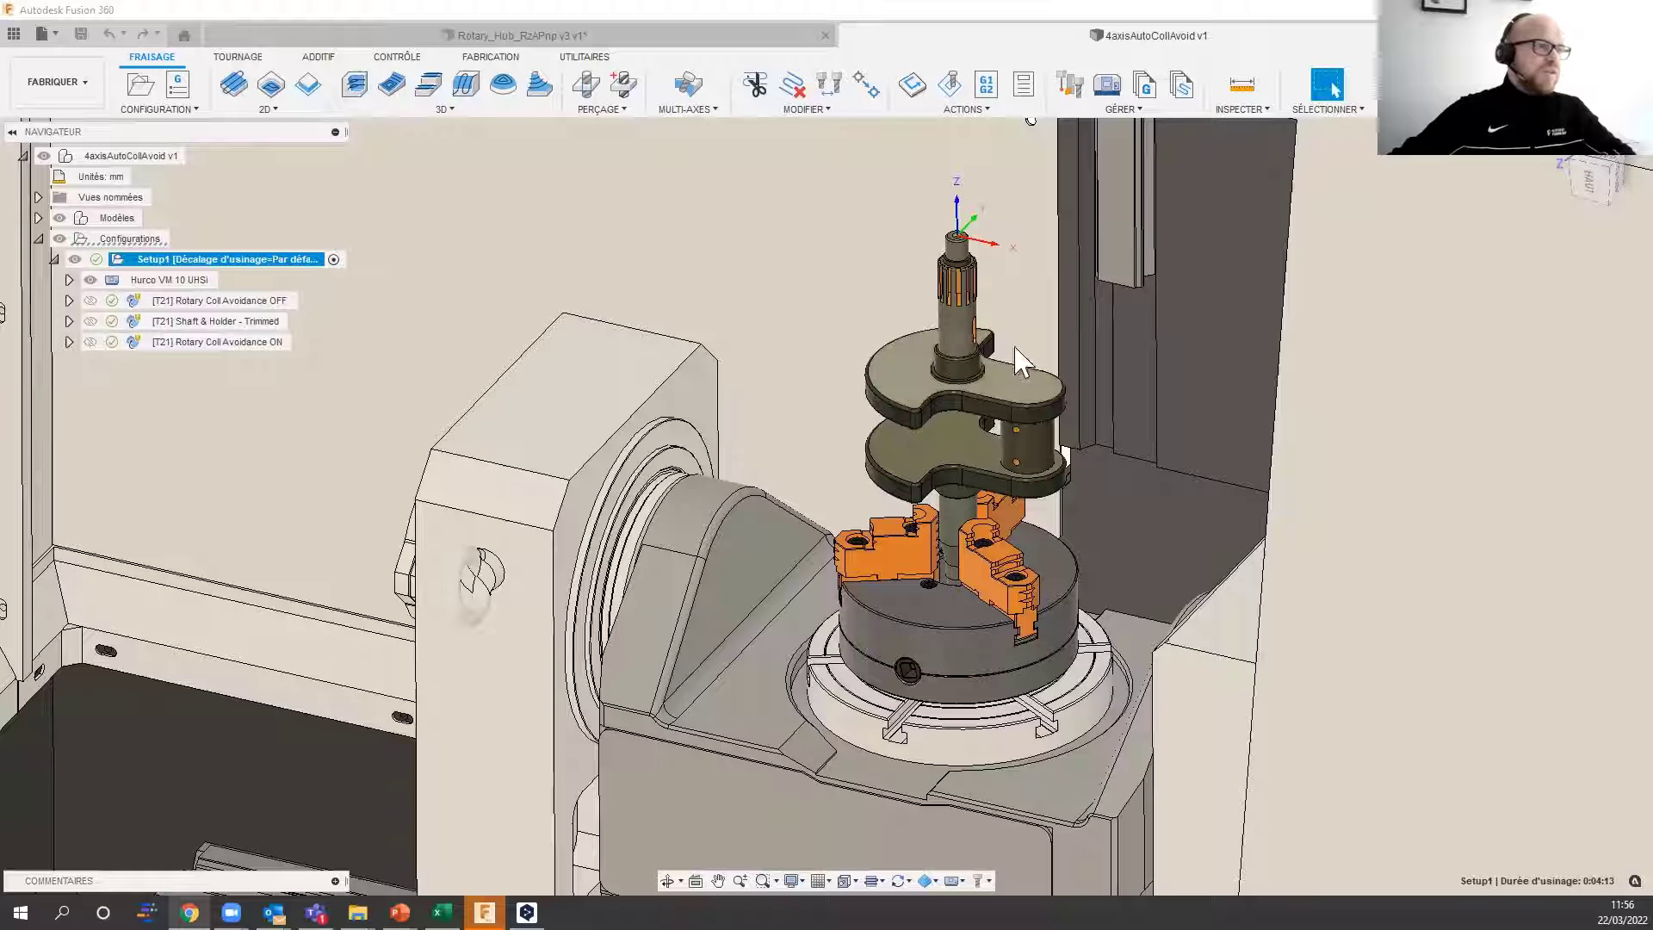
left_click(222, 303)
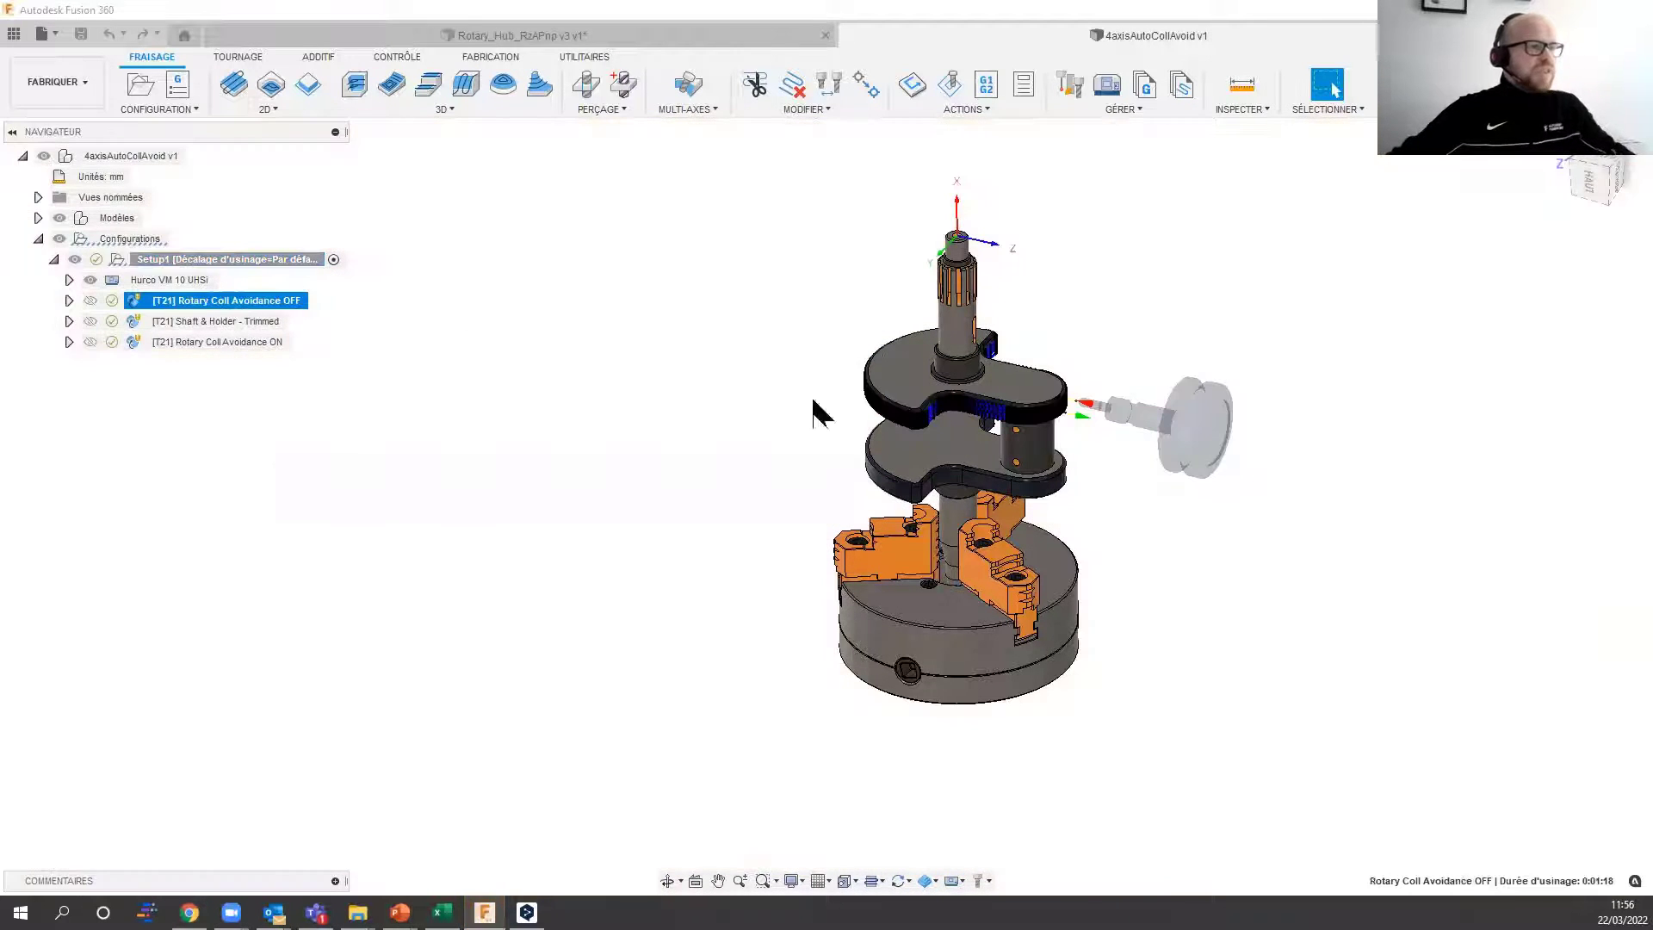
Step: Examine the Rotary Coll Avoidance OFF toolpath passes around the edge of the crankshaft's upper web up close
middle_click_drag(933, 452, 1046, 340, "shift")
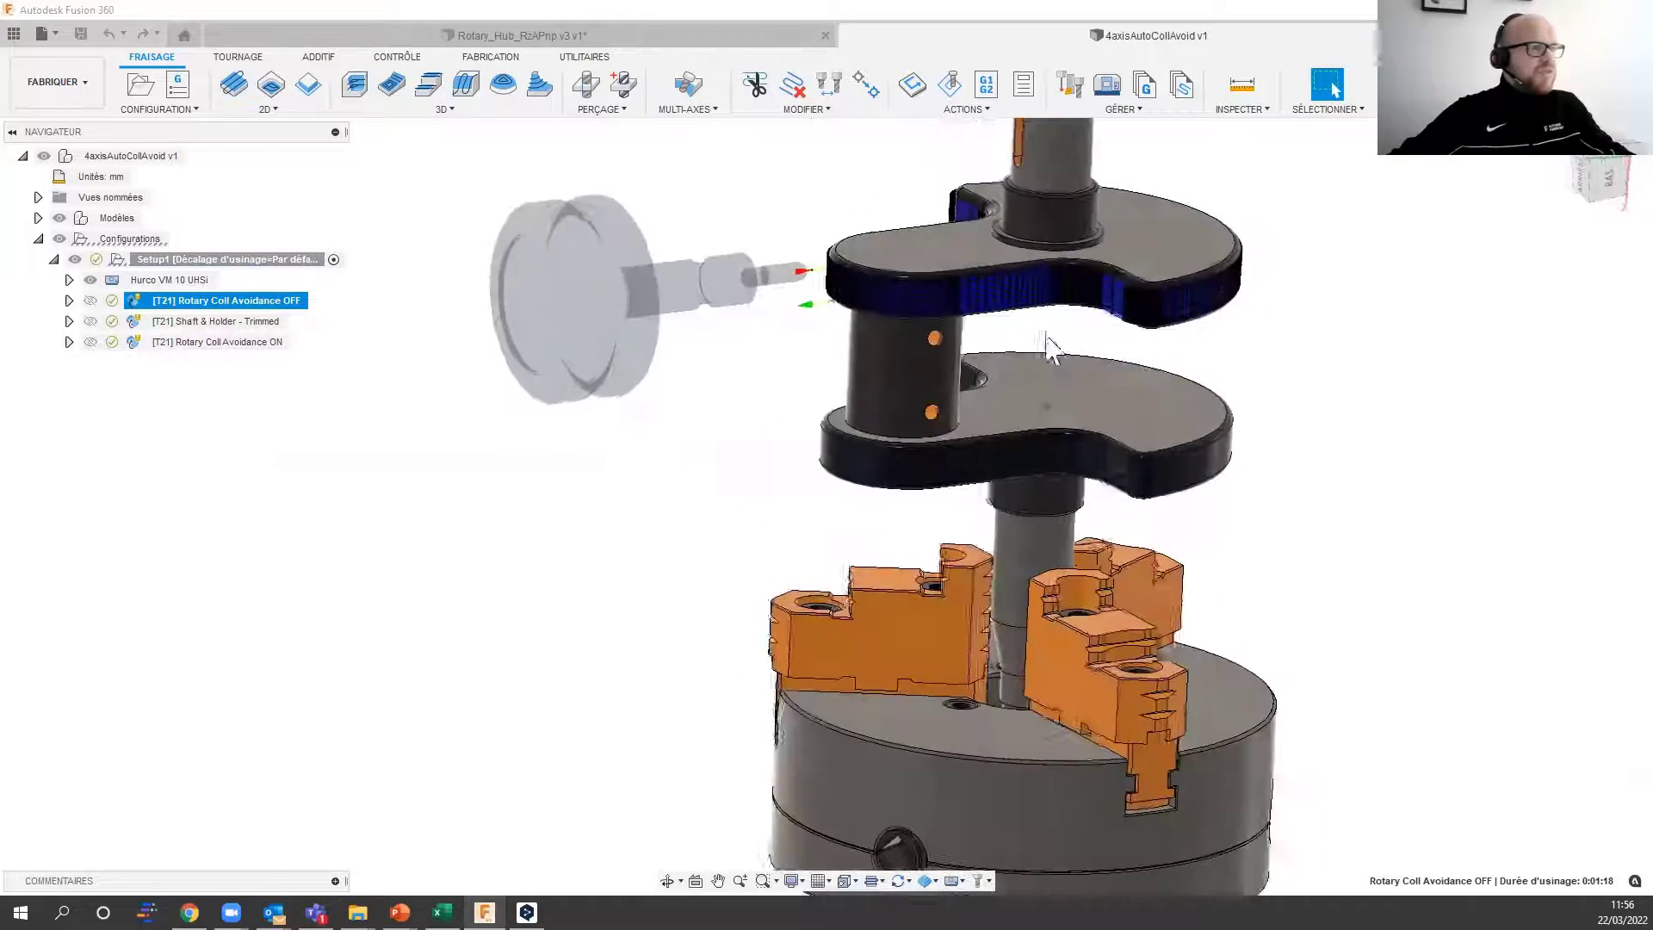
scroll(1050, 288, "up", 8)
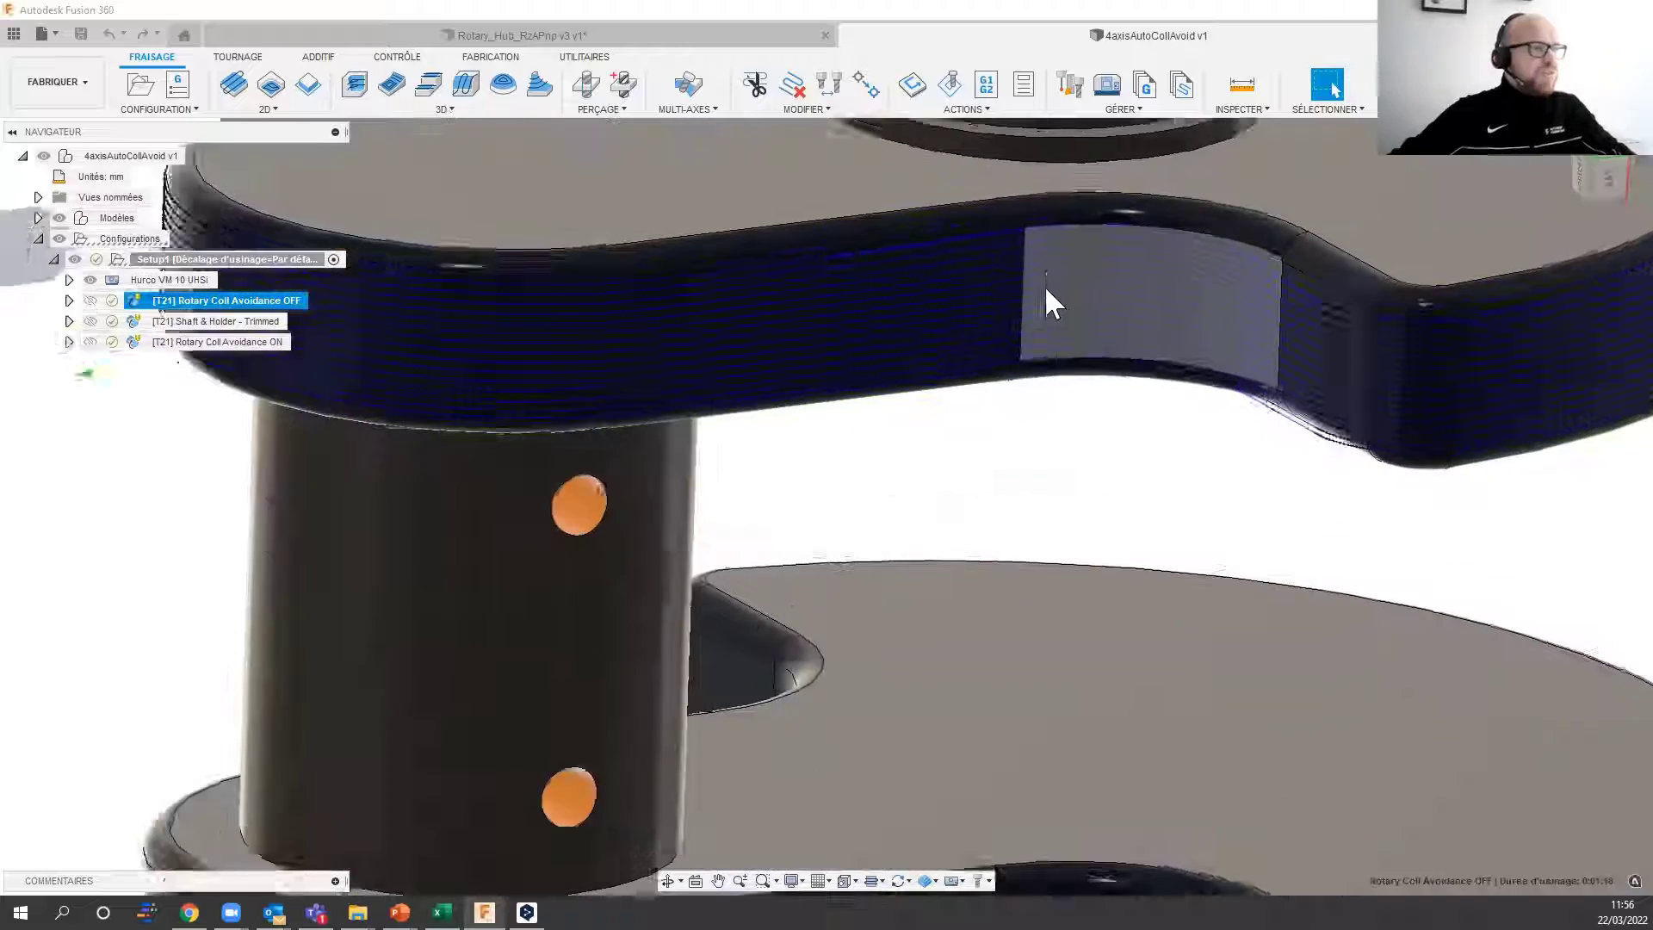
scroll(997, 461, "up", 3)
middle_click_drag(1014, 438, 1094, 565)
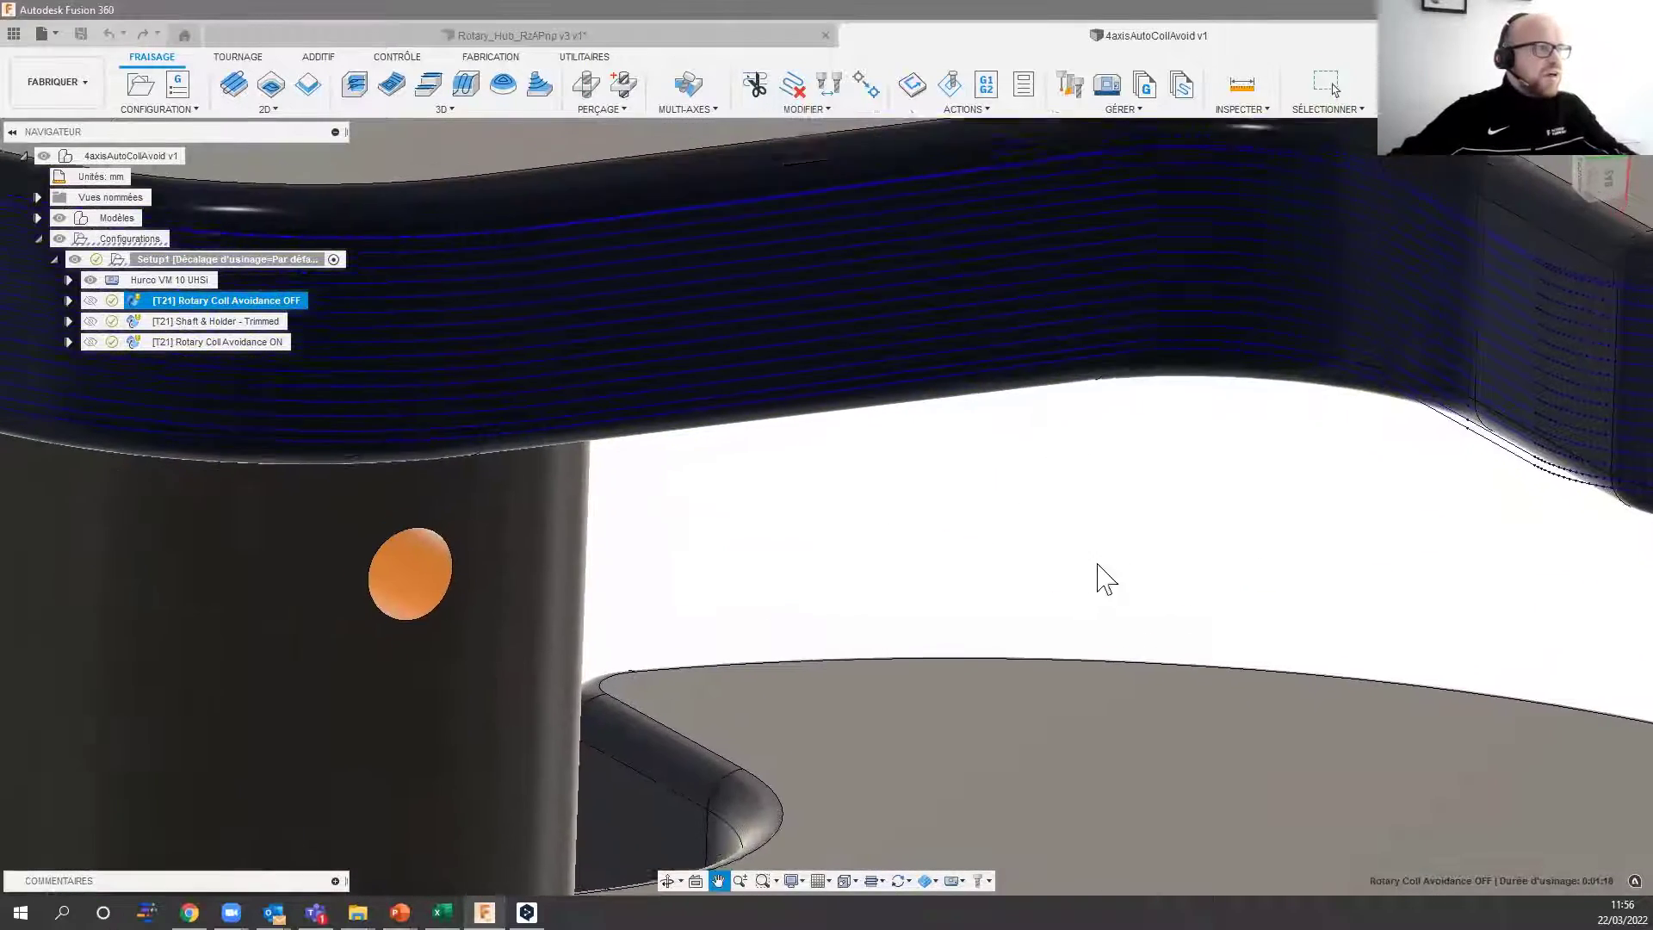
scroll(1108, 570, "down", 5)
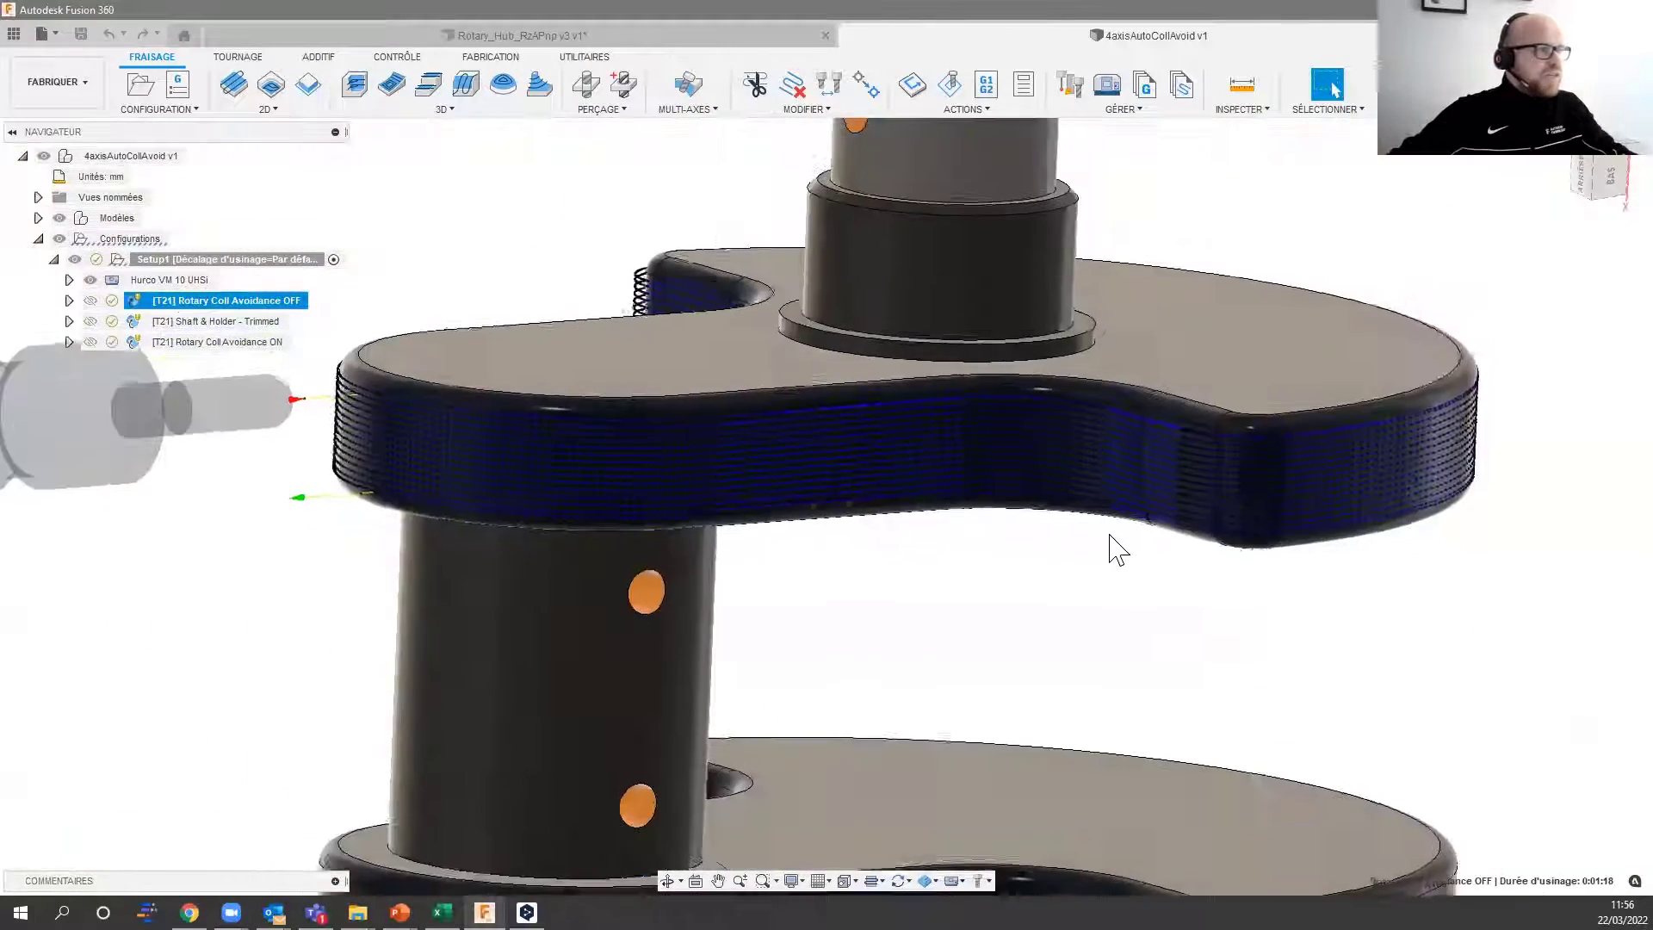
middle_click_drag(1109, 536, 1097, 509, "shift")
scroll(1094, 512, "down", 3)
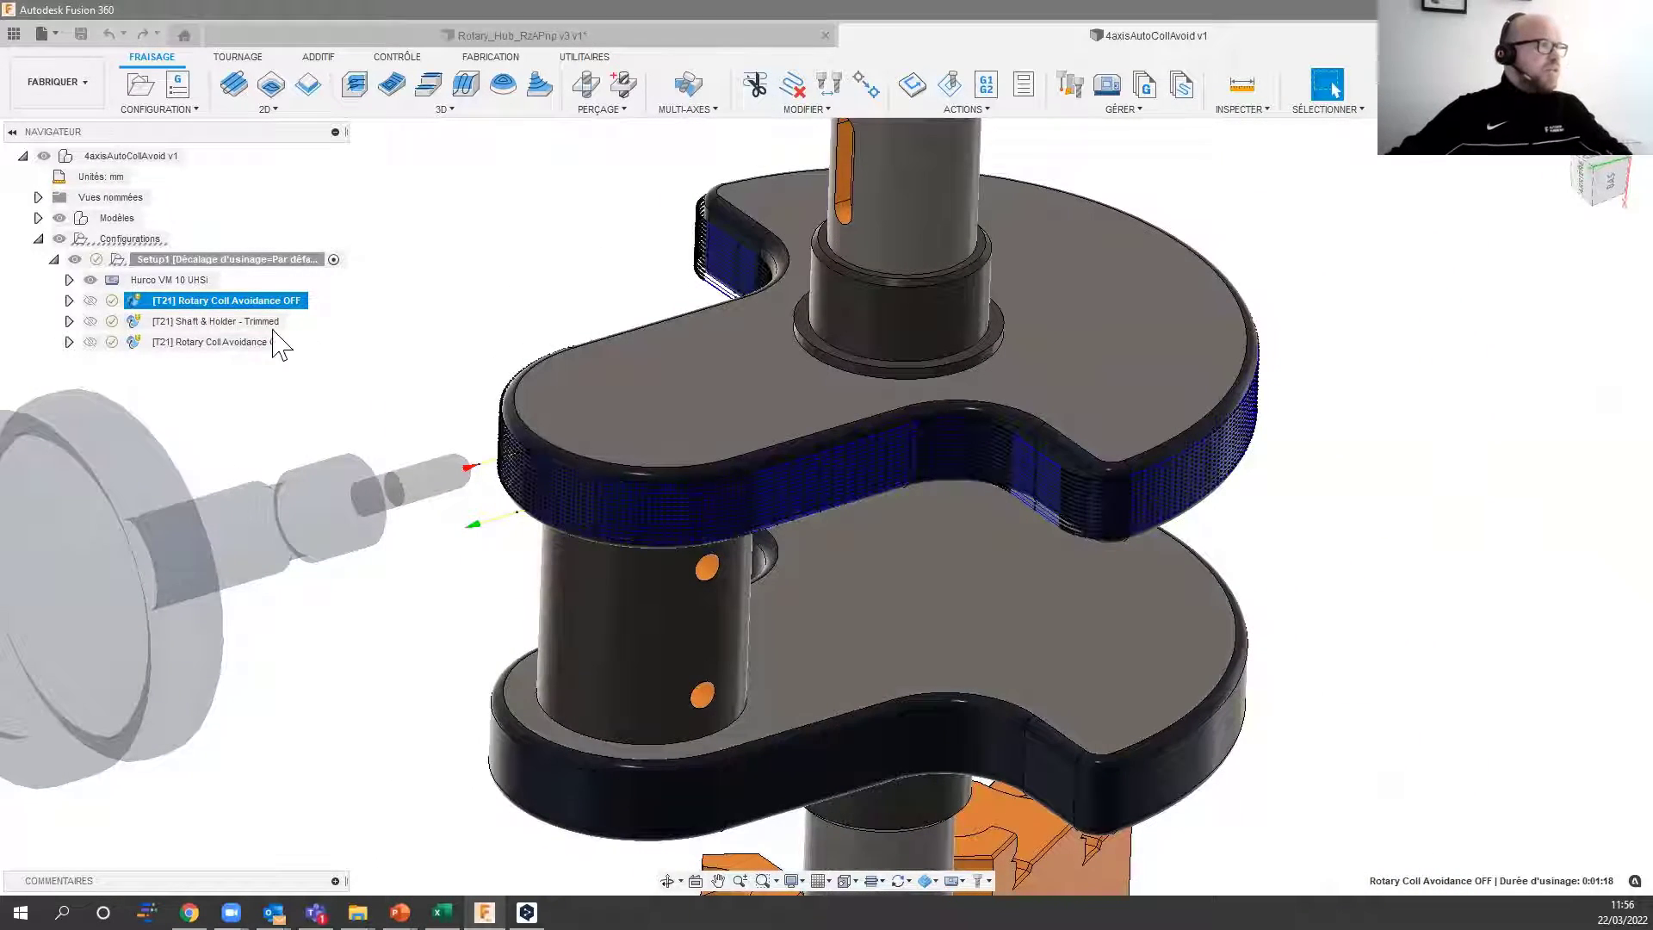
Step: Simulate the Rotary Coll Avoidance OFF toolpath with the machine hidden and play it
right_click(230, 303)
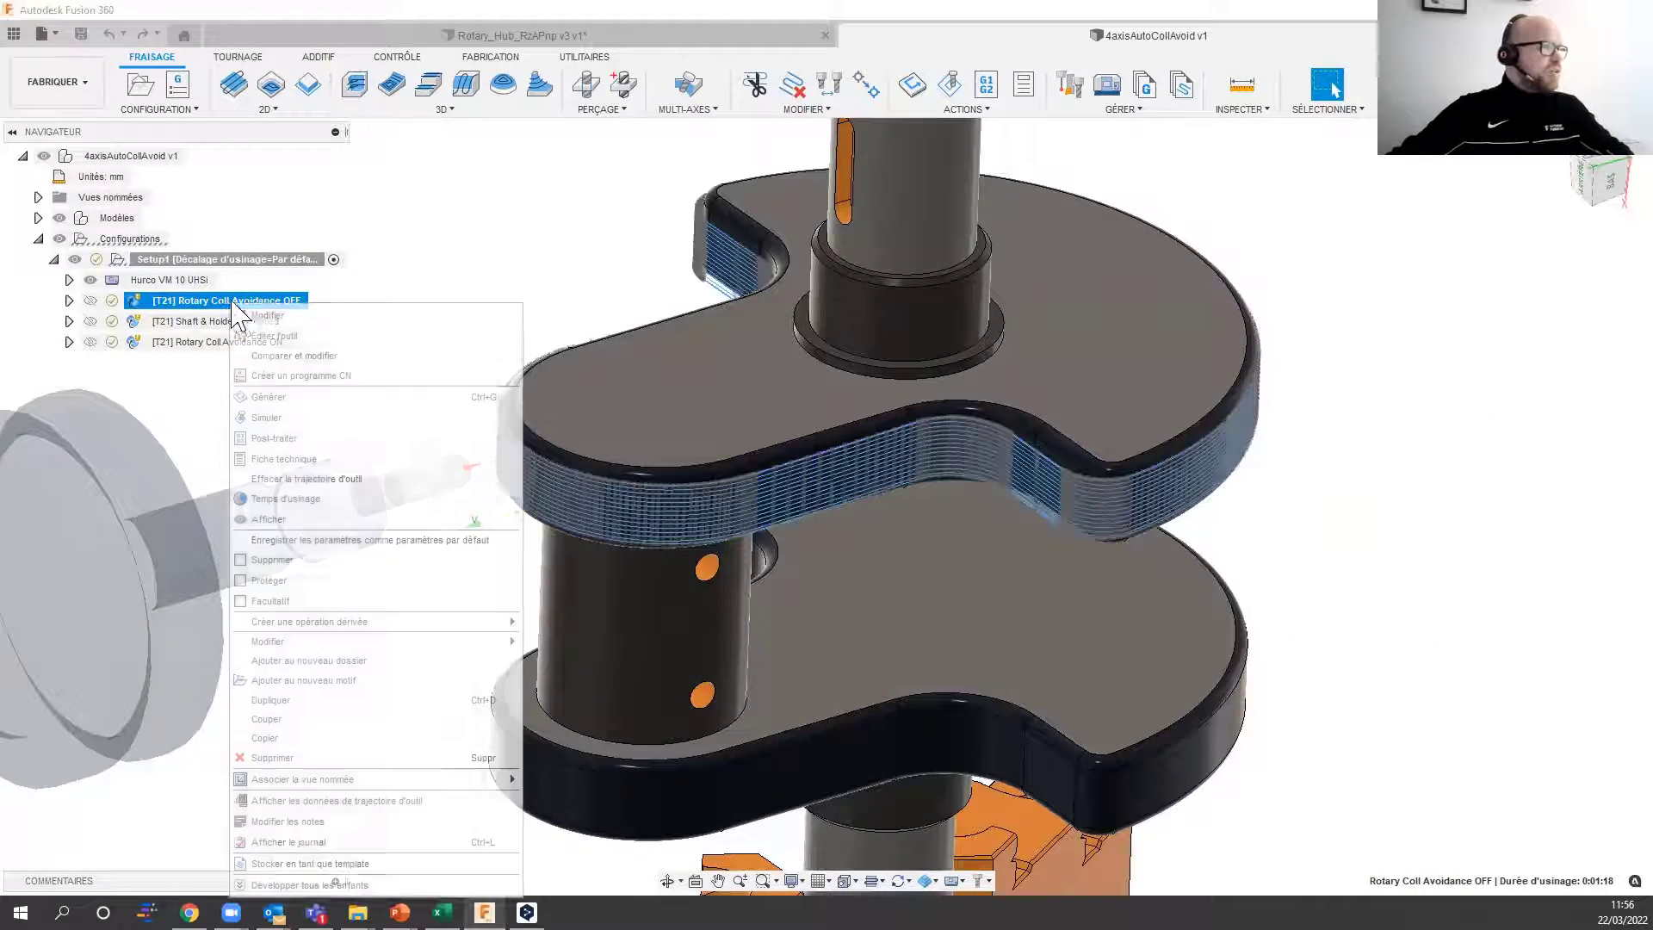
left_click(294, 421)
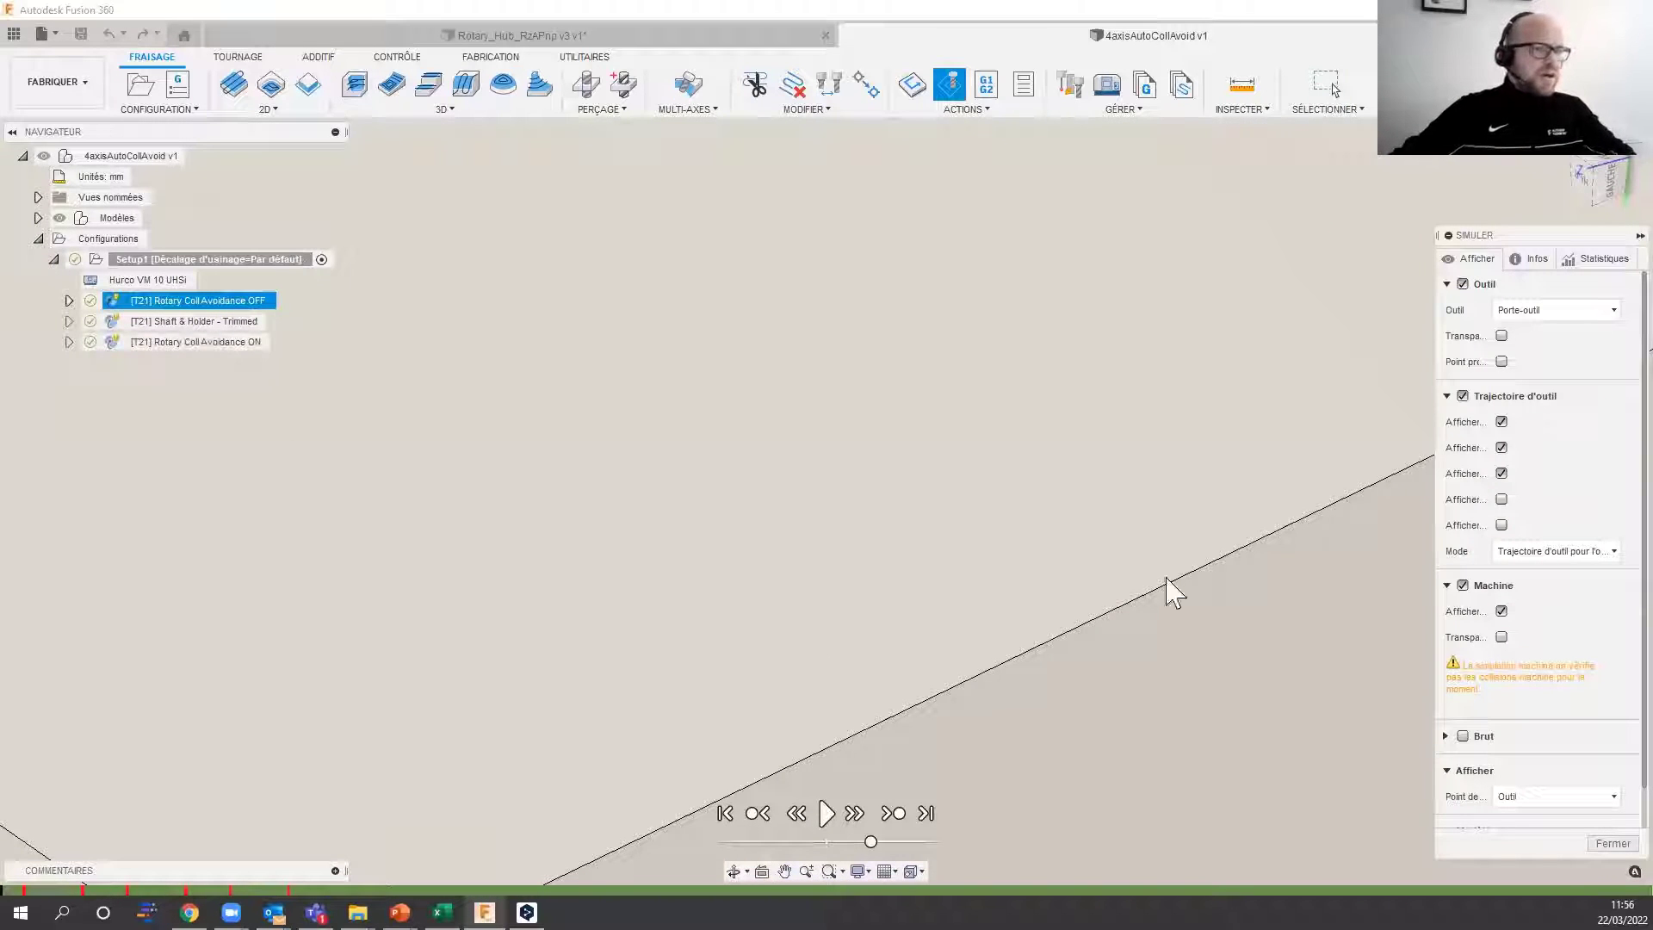
left_click(1463, 585)
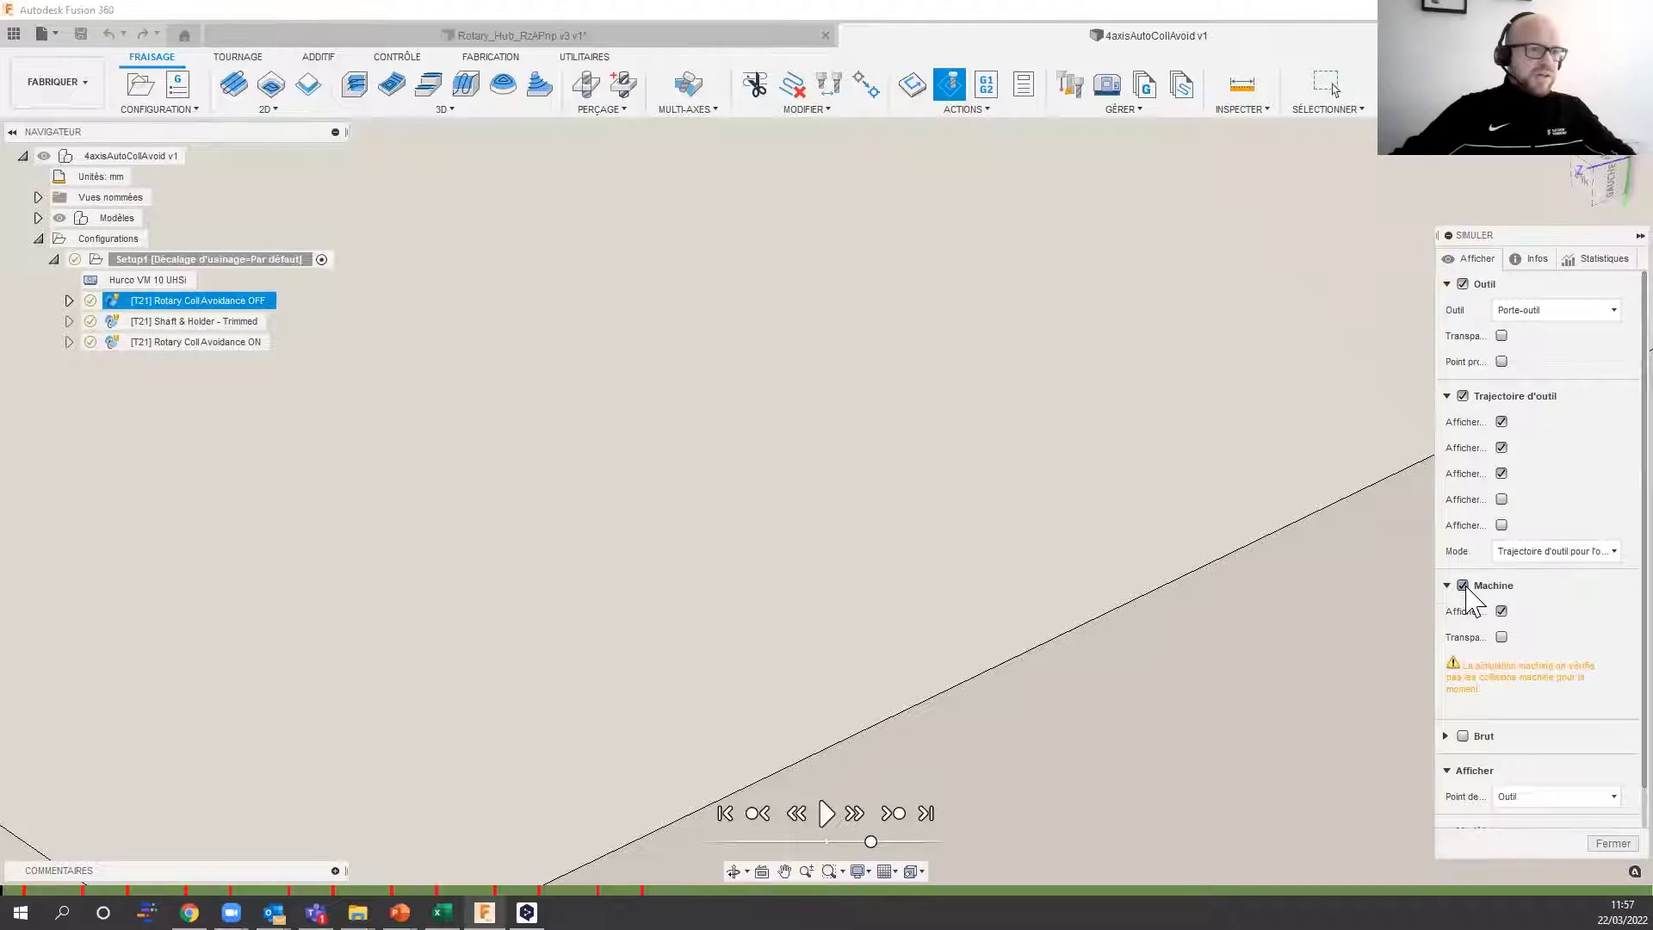
scroll(1082, 627, "down", 3)
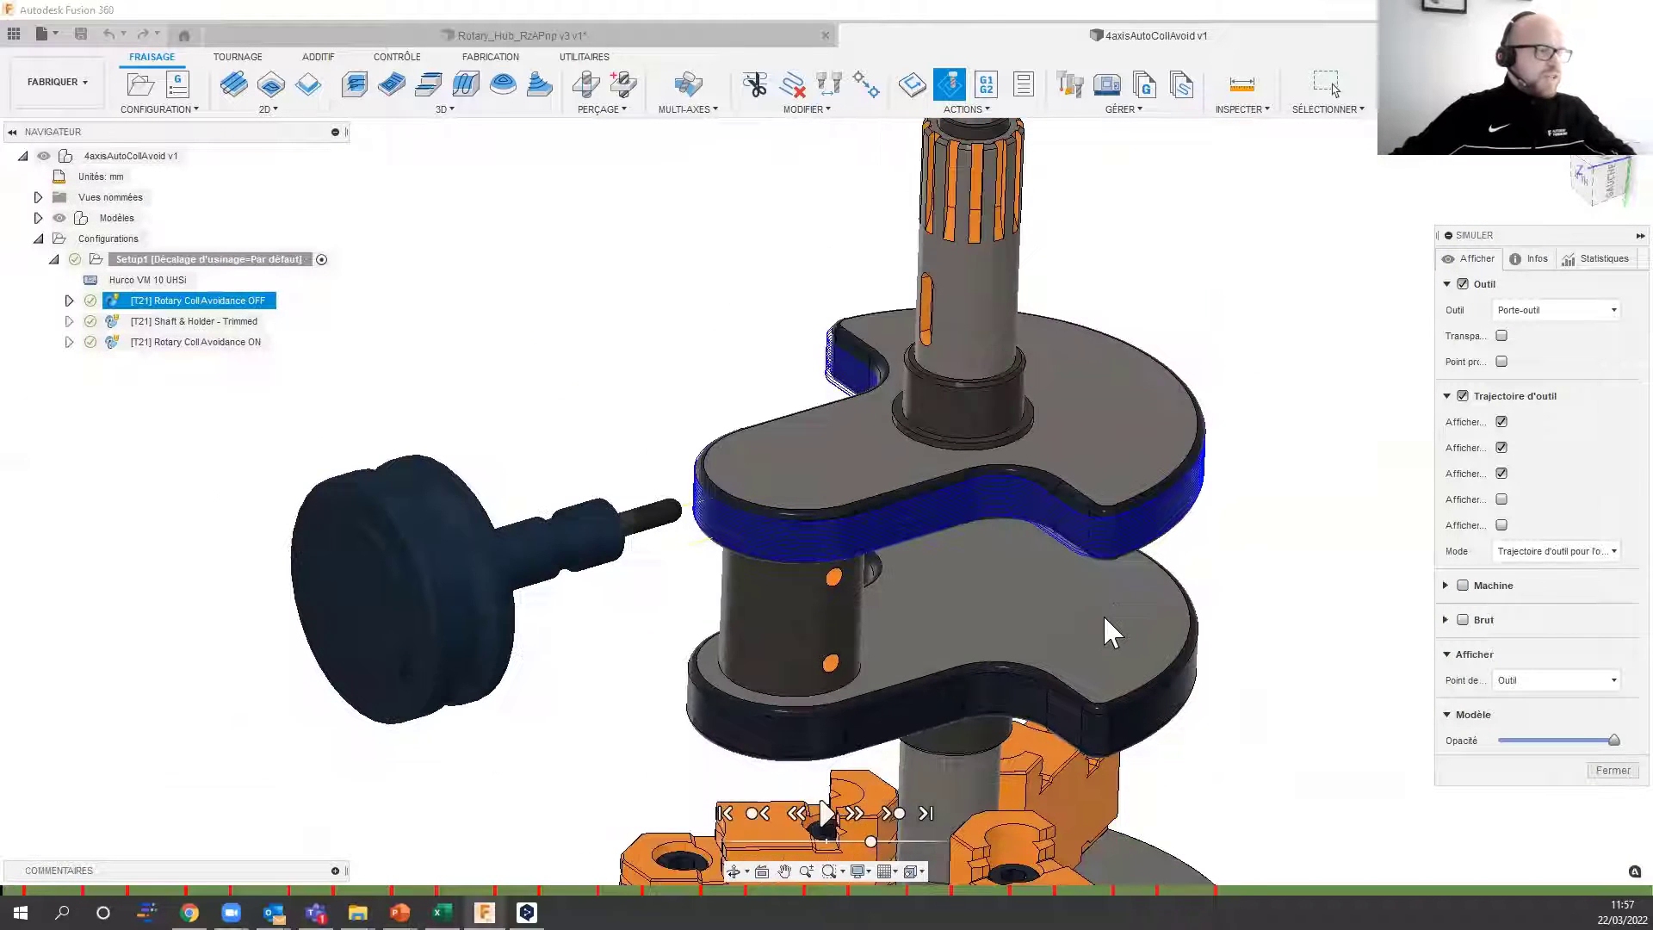
left_click(829, 814)
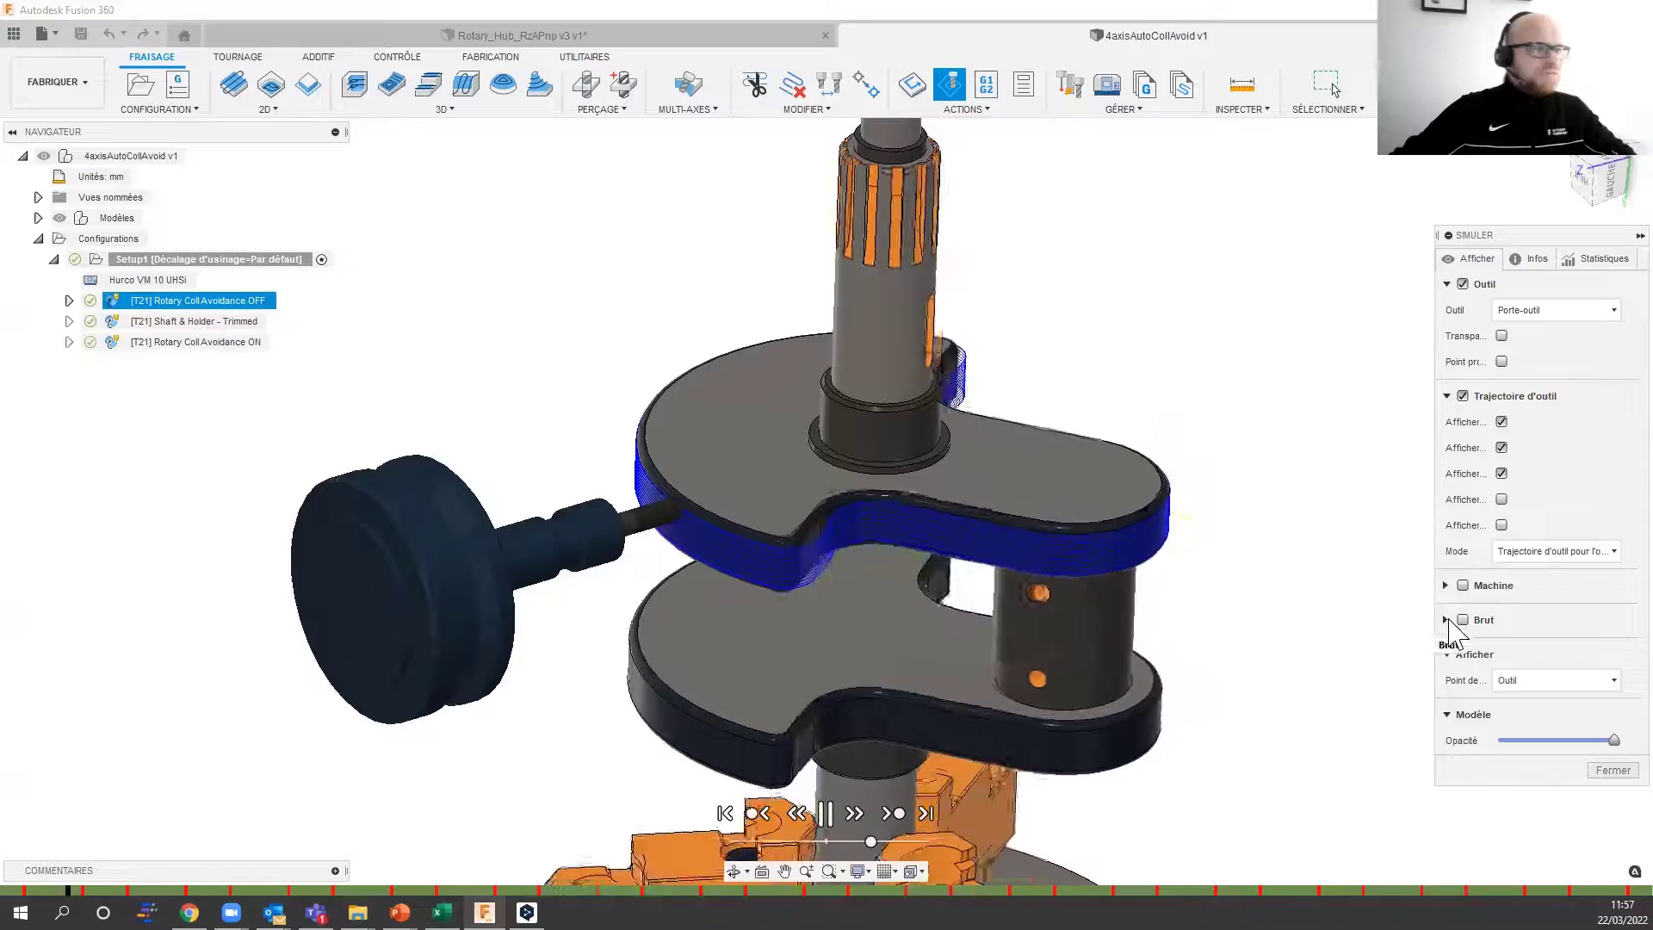
Step: Show the stock in the simulation, inspect the tool holder's clearance at the web's concave corner, and close the simulation
left_click(1462, 620)
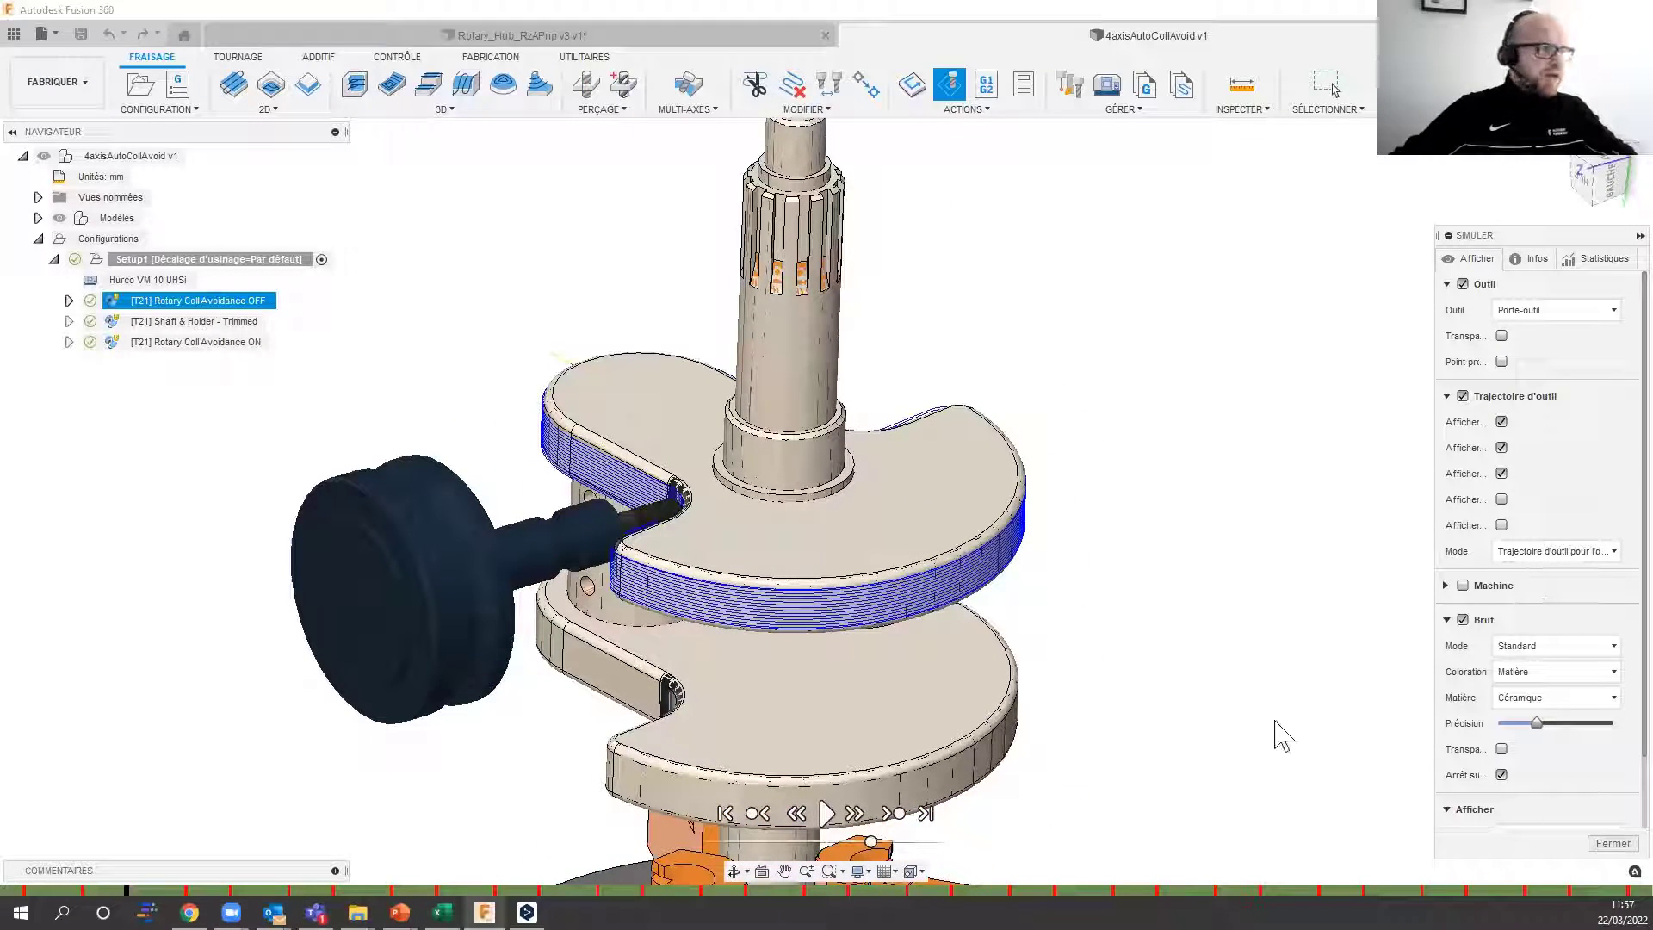
middle_click_drag(1231, 392, 651, 603, "shift")
scroll(652, 603, "up", 6)
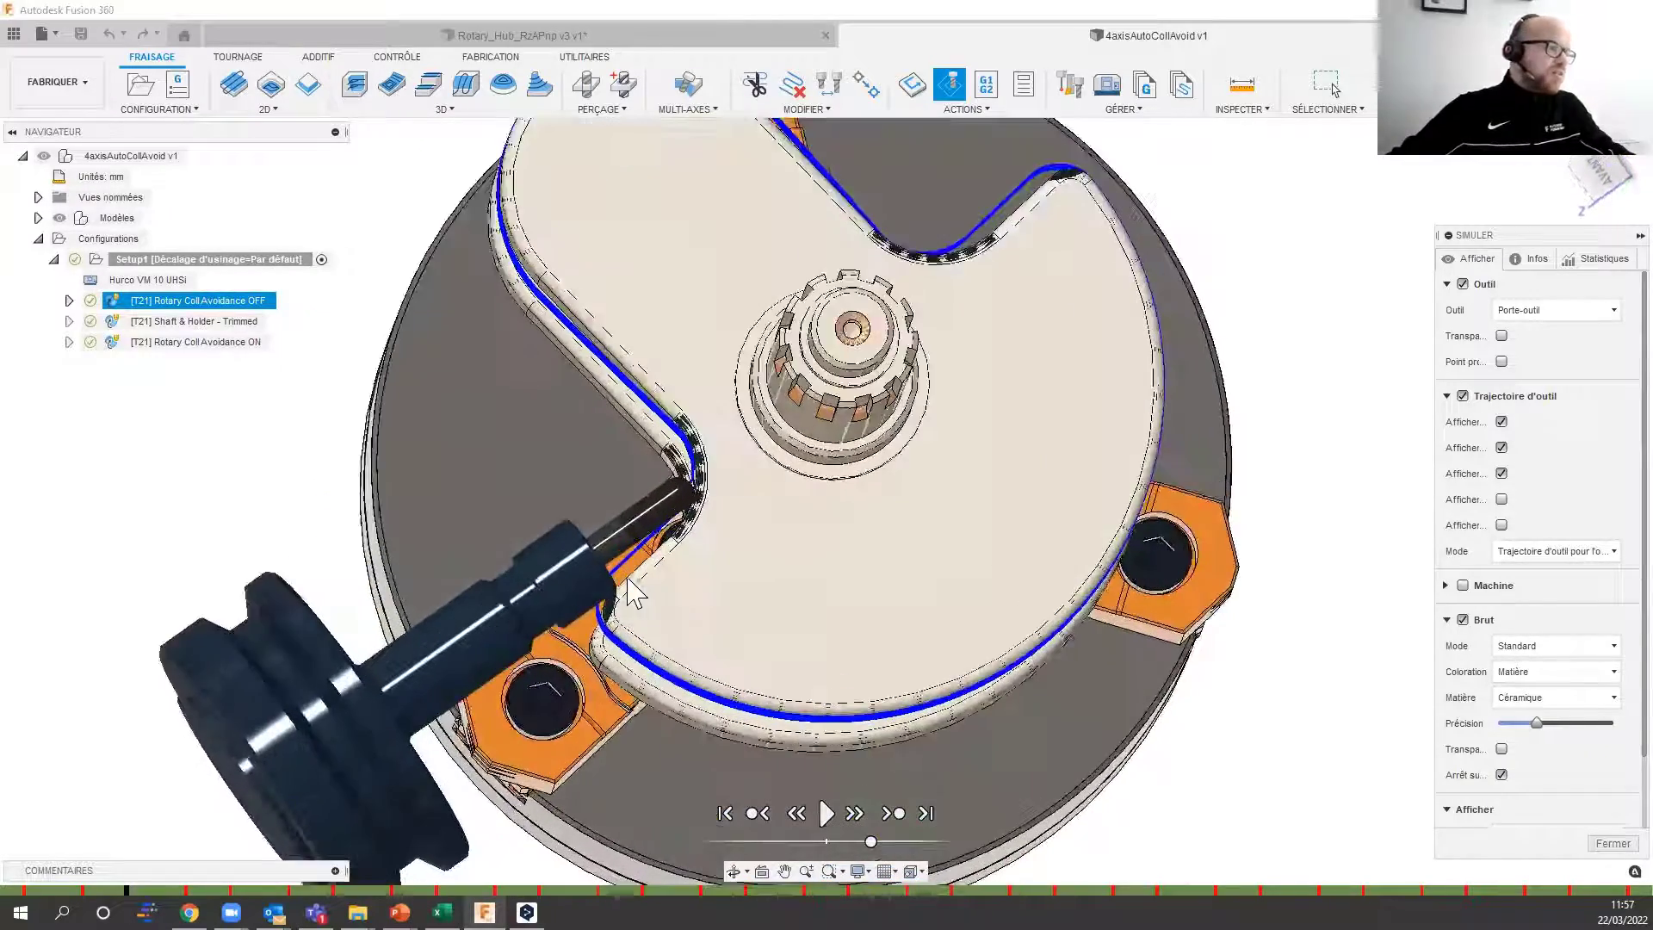
scroll(747, 613, "up", 2)
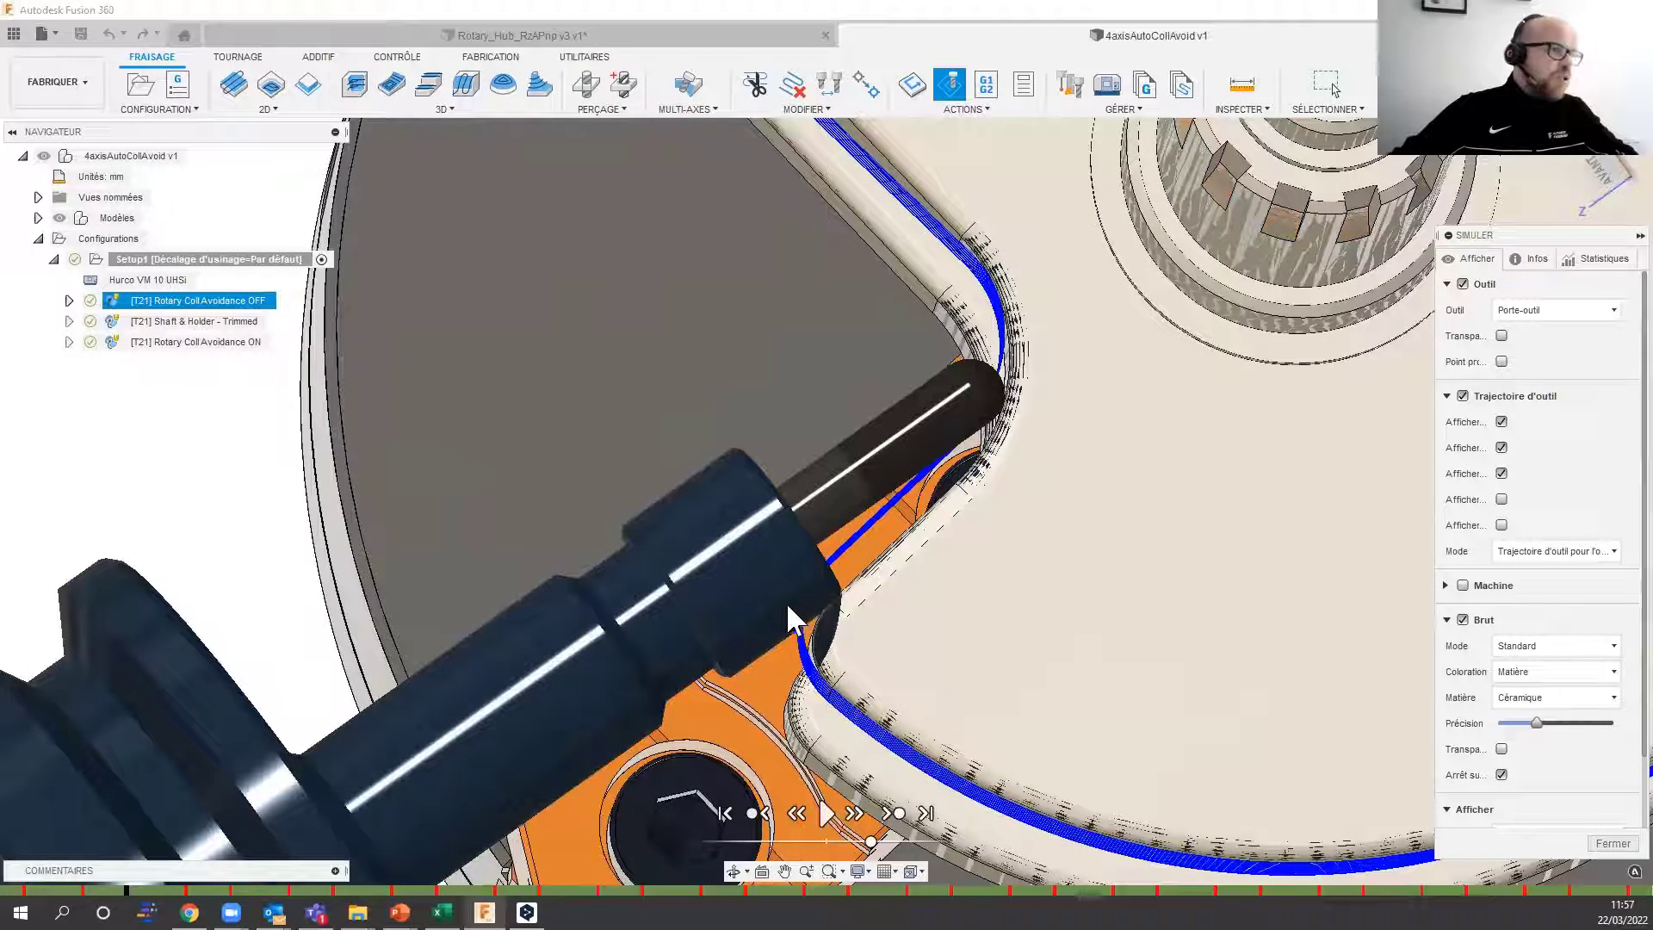
middle_click_drag(874, 628, 833, 819, "shift")
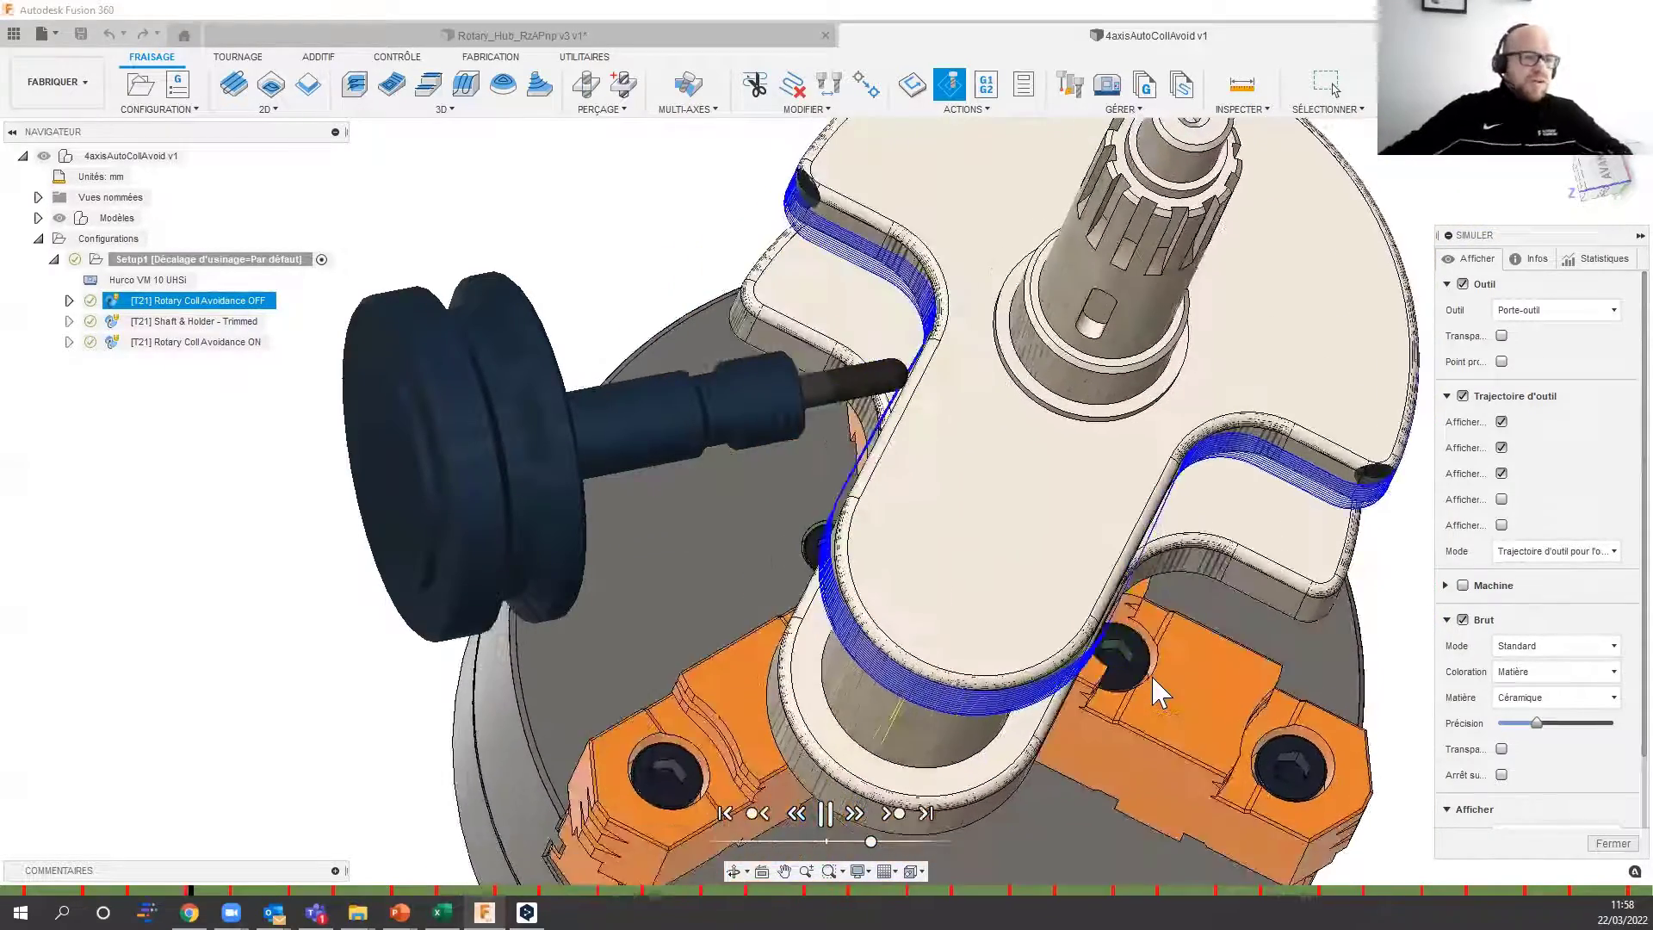
left_click(1610, 844)
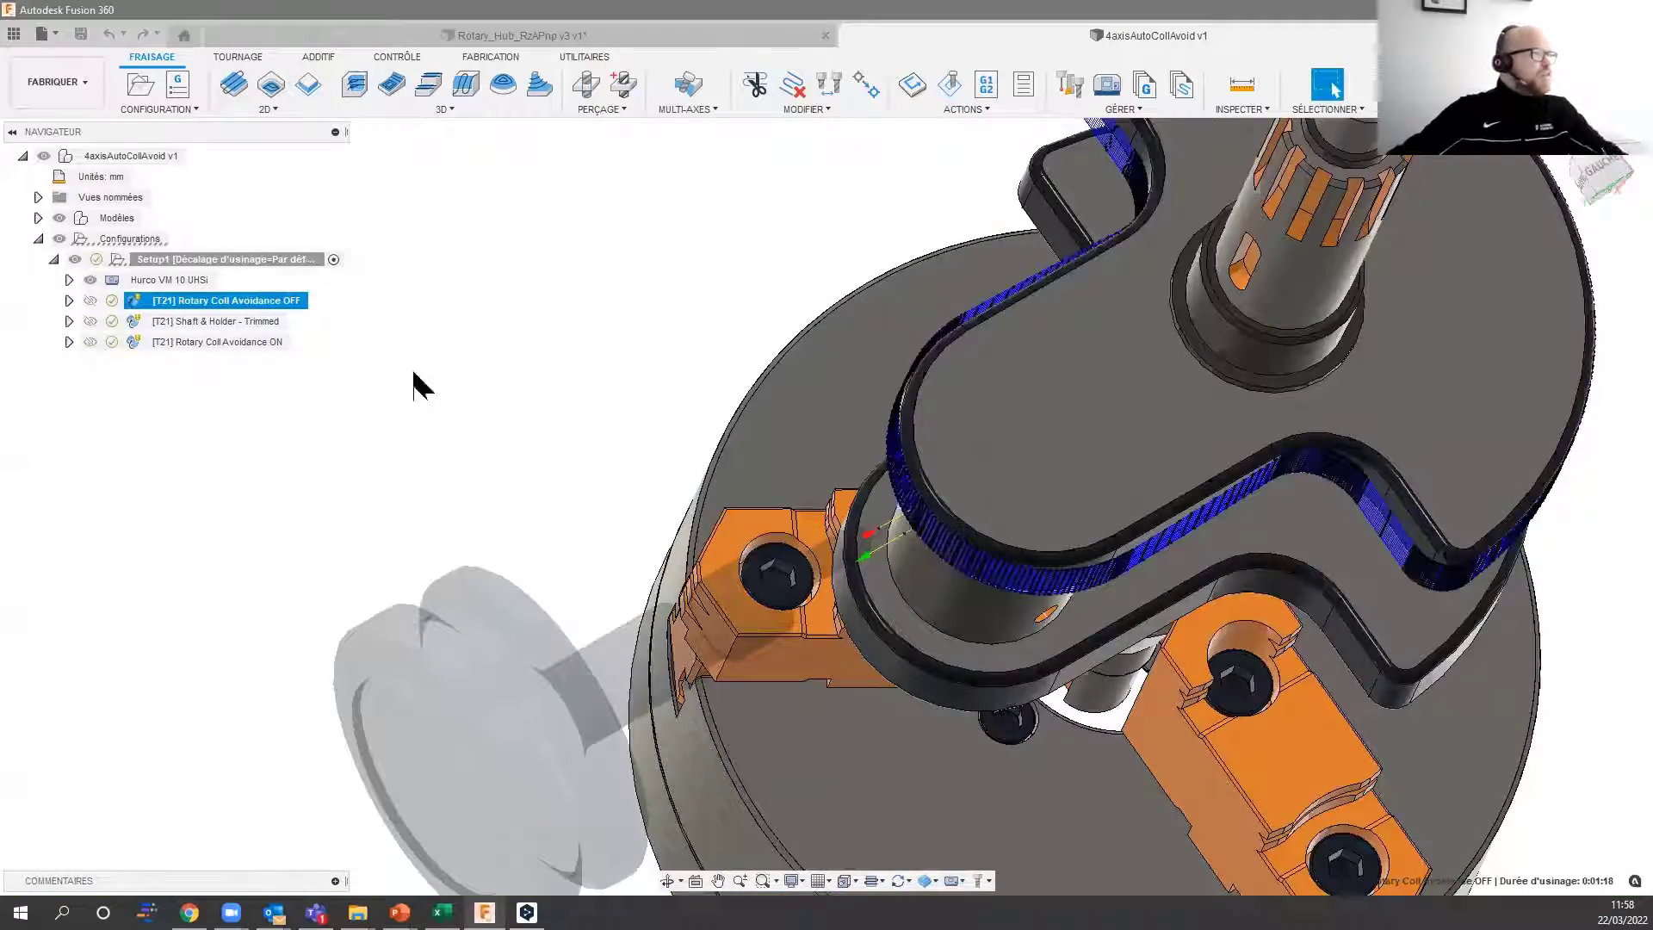
Step: Show the Shaft & Holder - Trimmed toolpath and inspect its trimmed regions at the web's concave corners
left_click(198, 321)
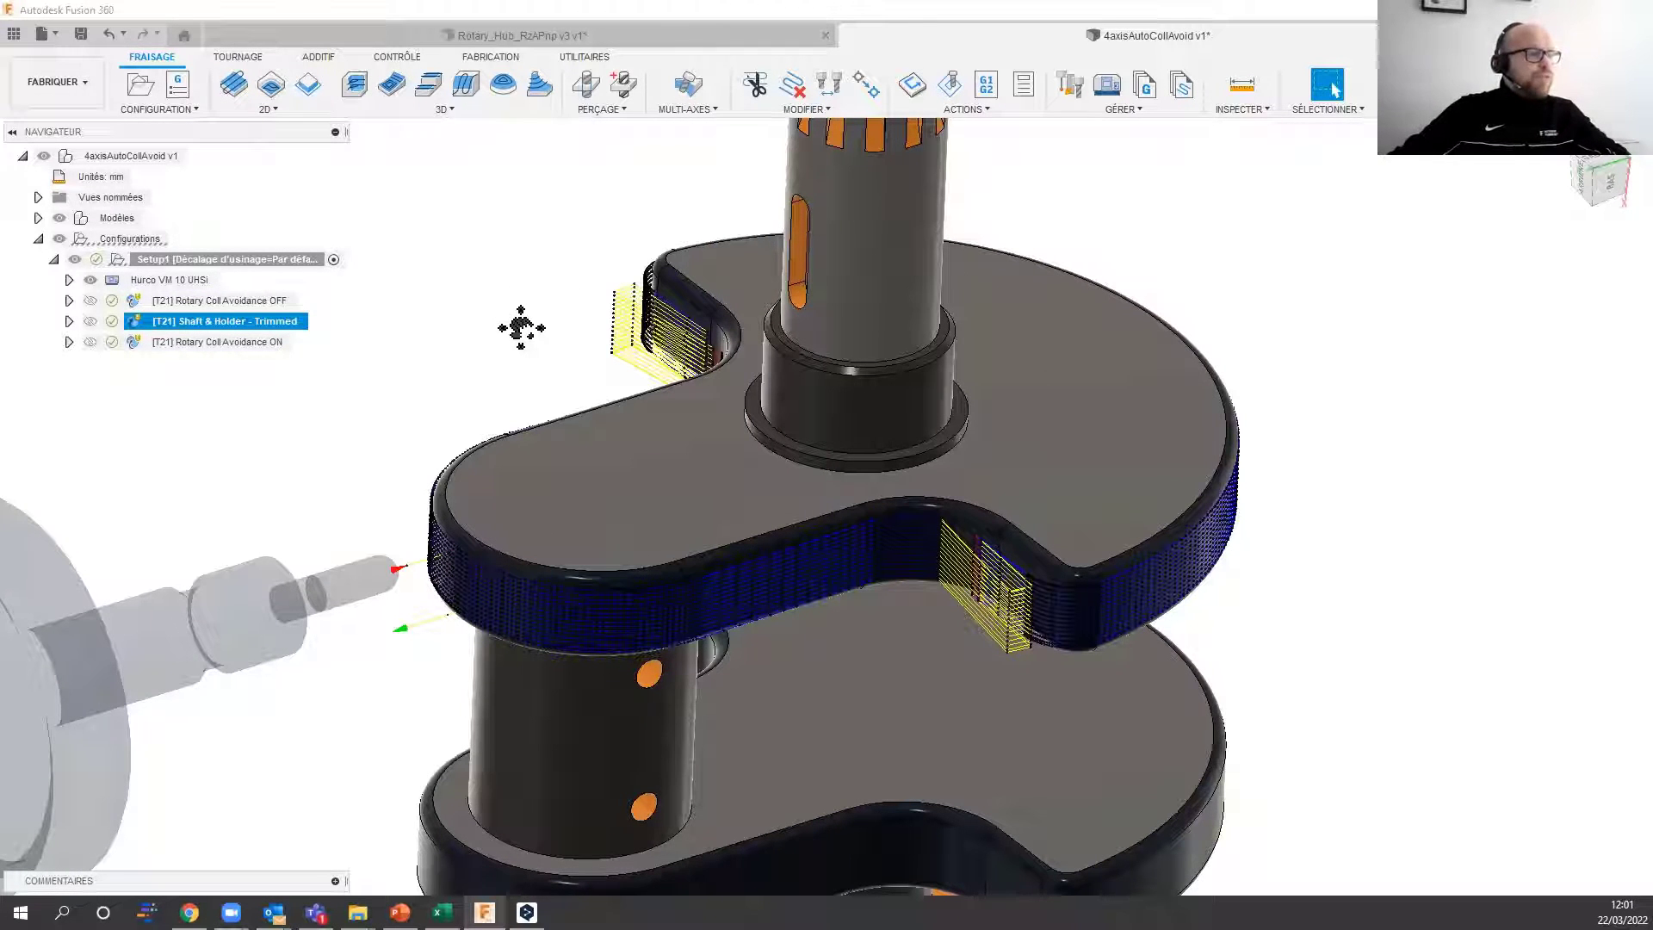
middle_click_drag(1351, 646, 979, 508, "shift")
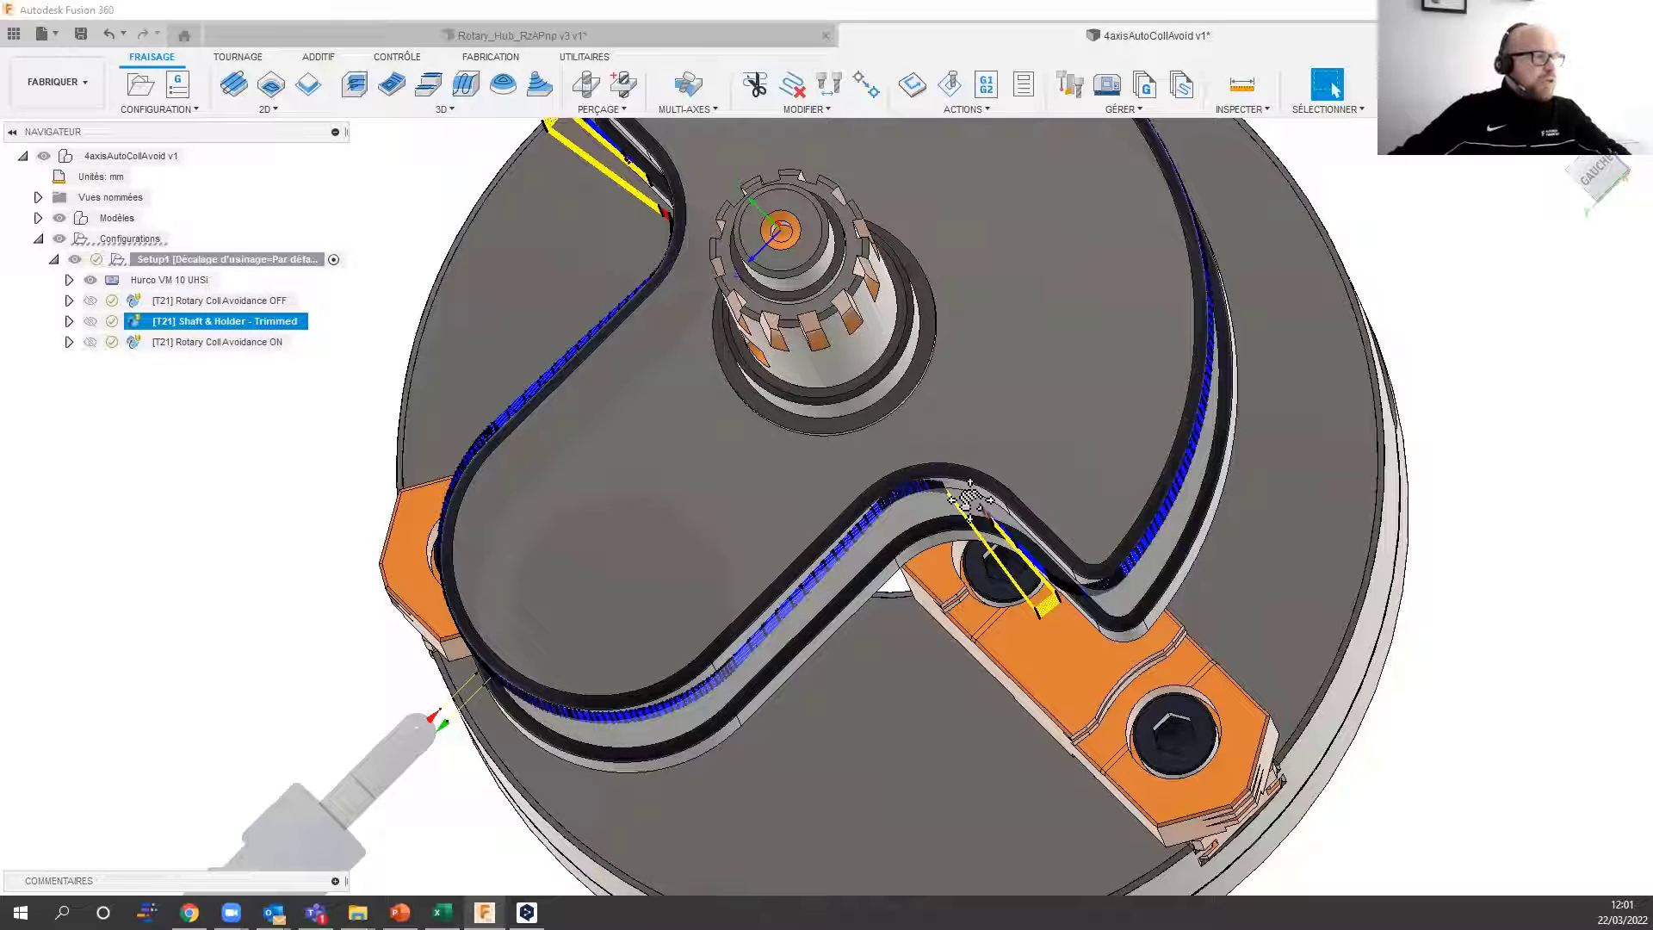
middle_click_drag(970, 498, 178, 342, "shift")
Step: Review the collision avoidance smoothing distance and the passes settings of Rotary Coll Avoidance ON, and close them without changes
left_click(166, 342)
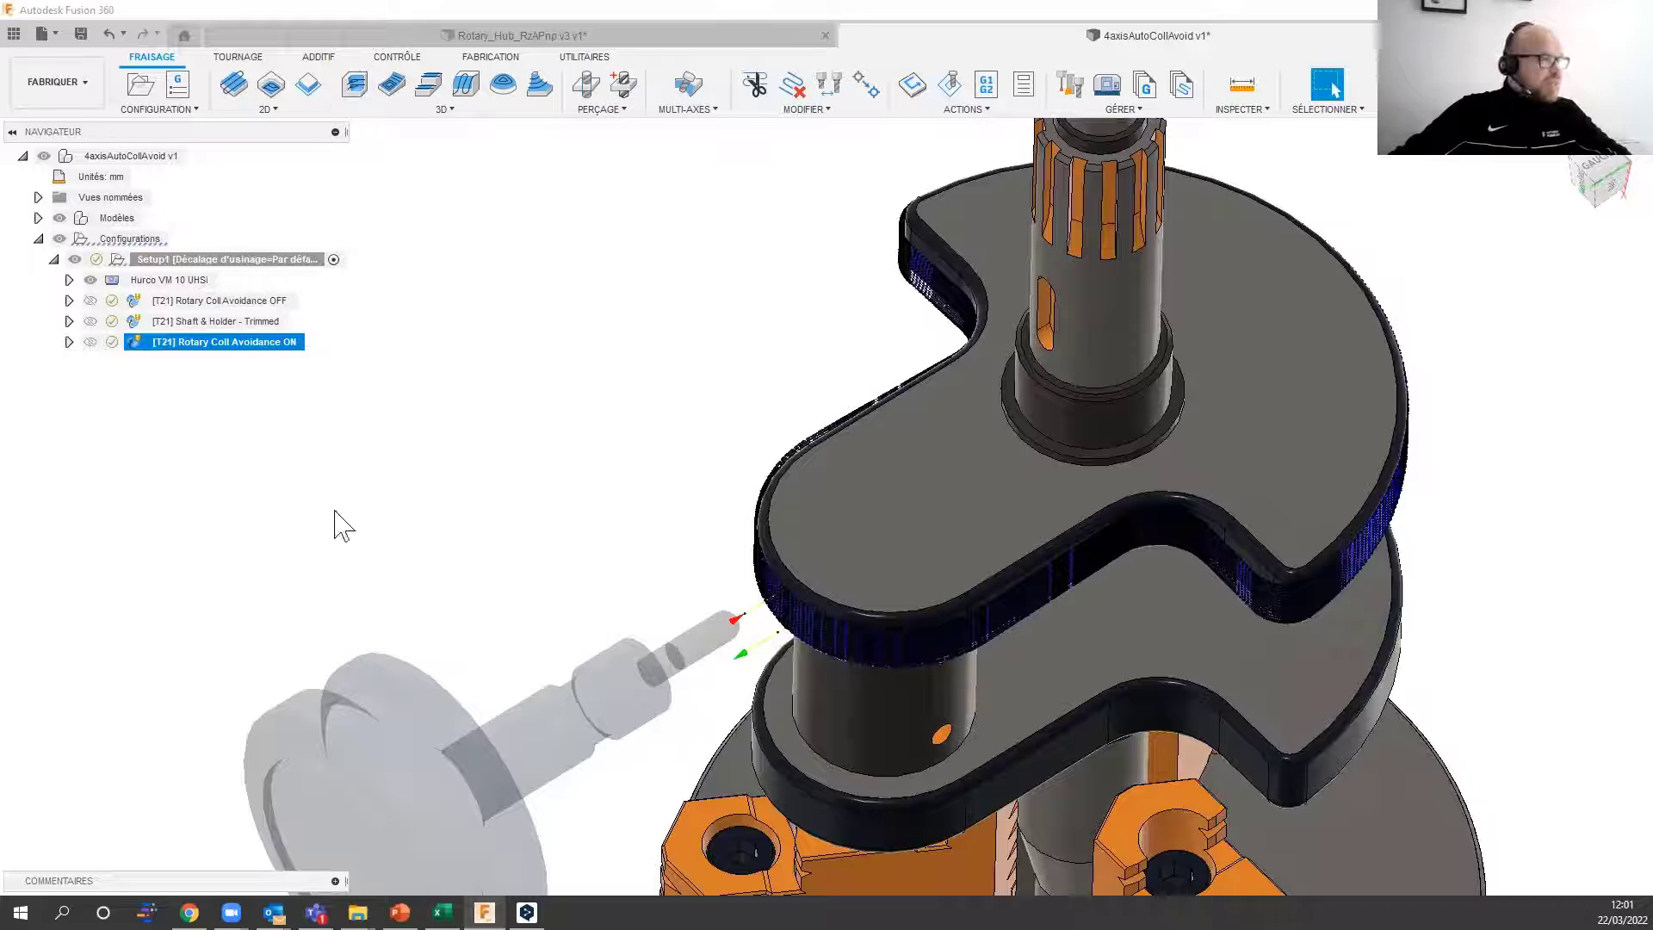
key("Escape")
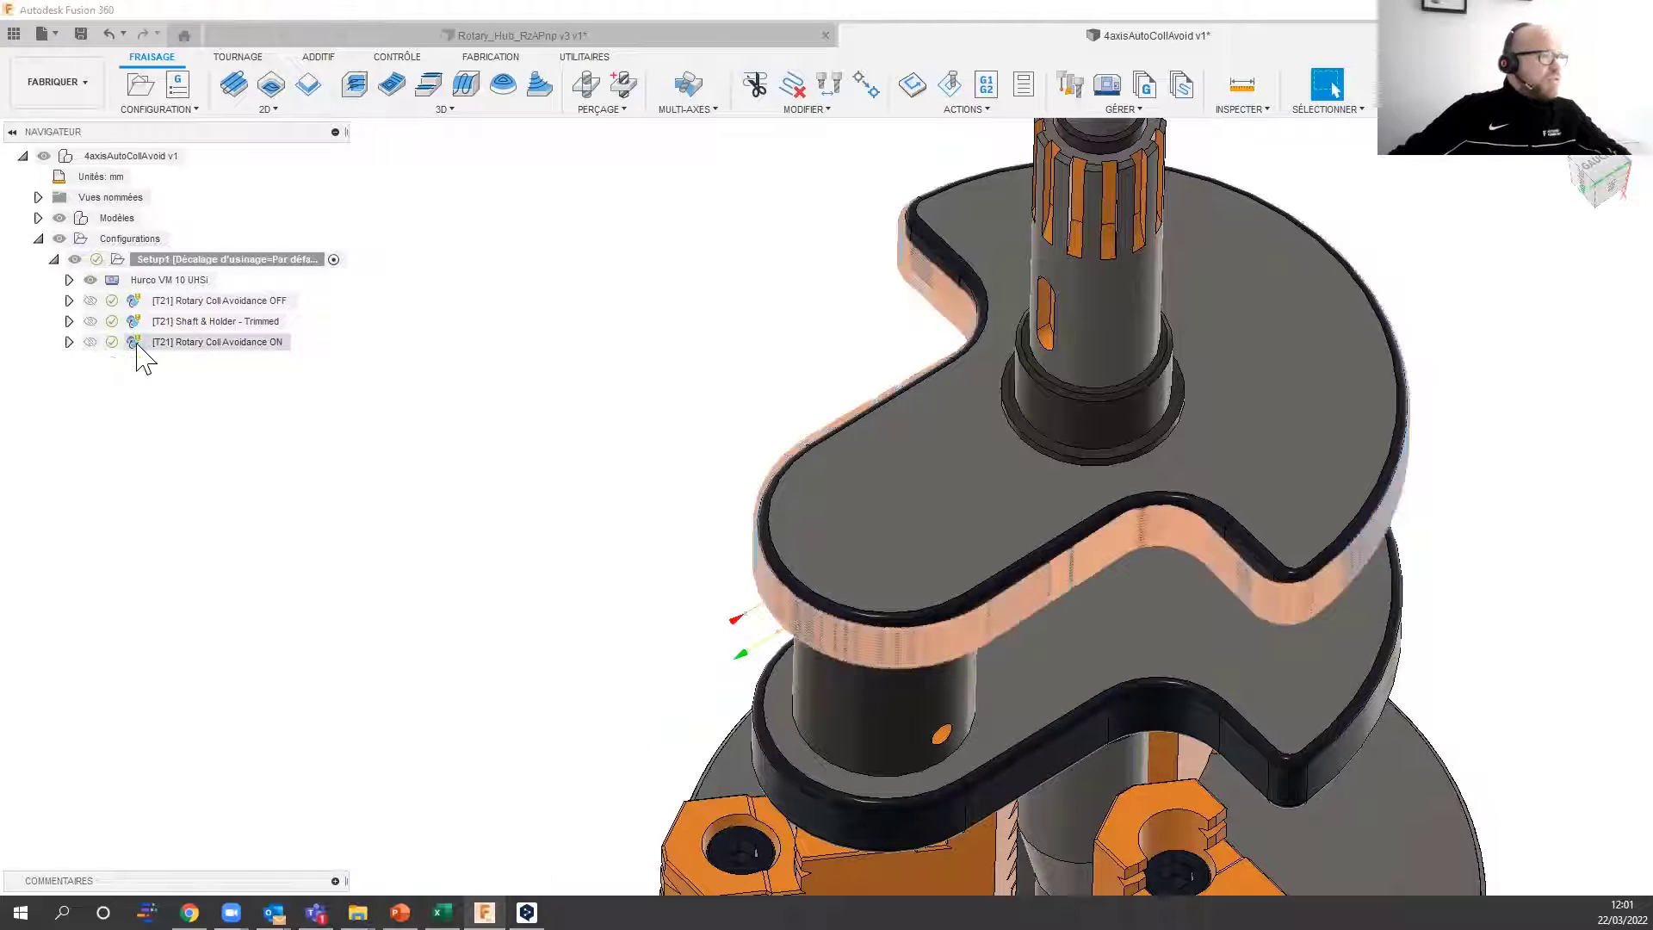
left_click(177, 342)
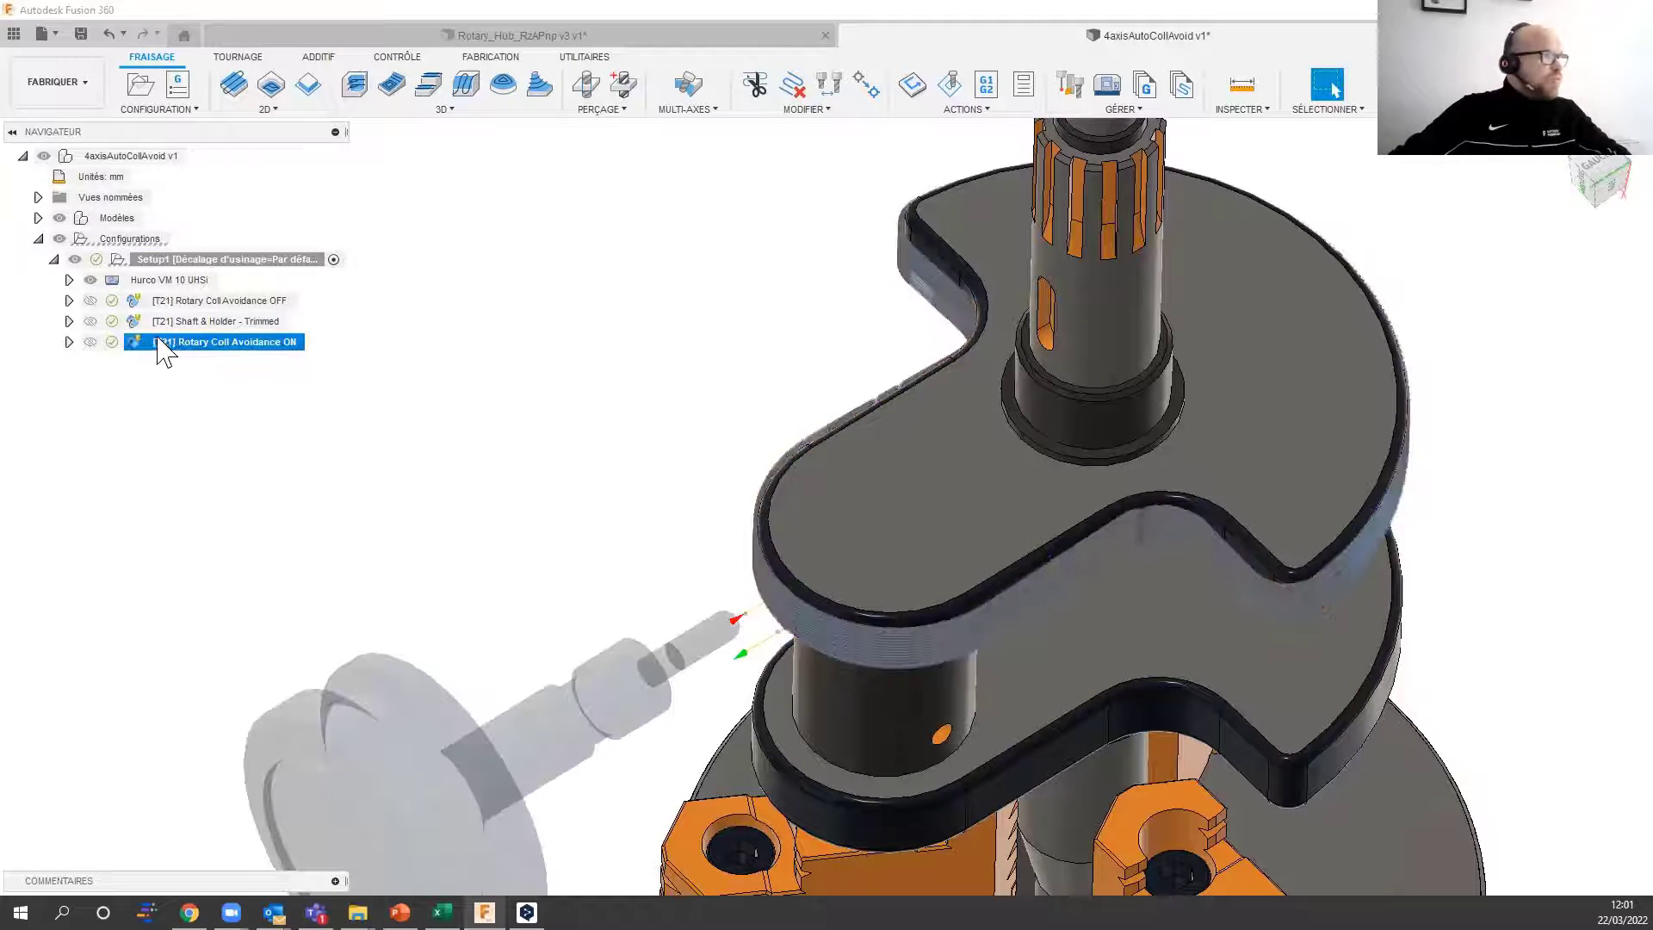
key("Escape")
double_click(139, 344)
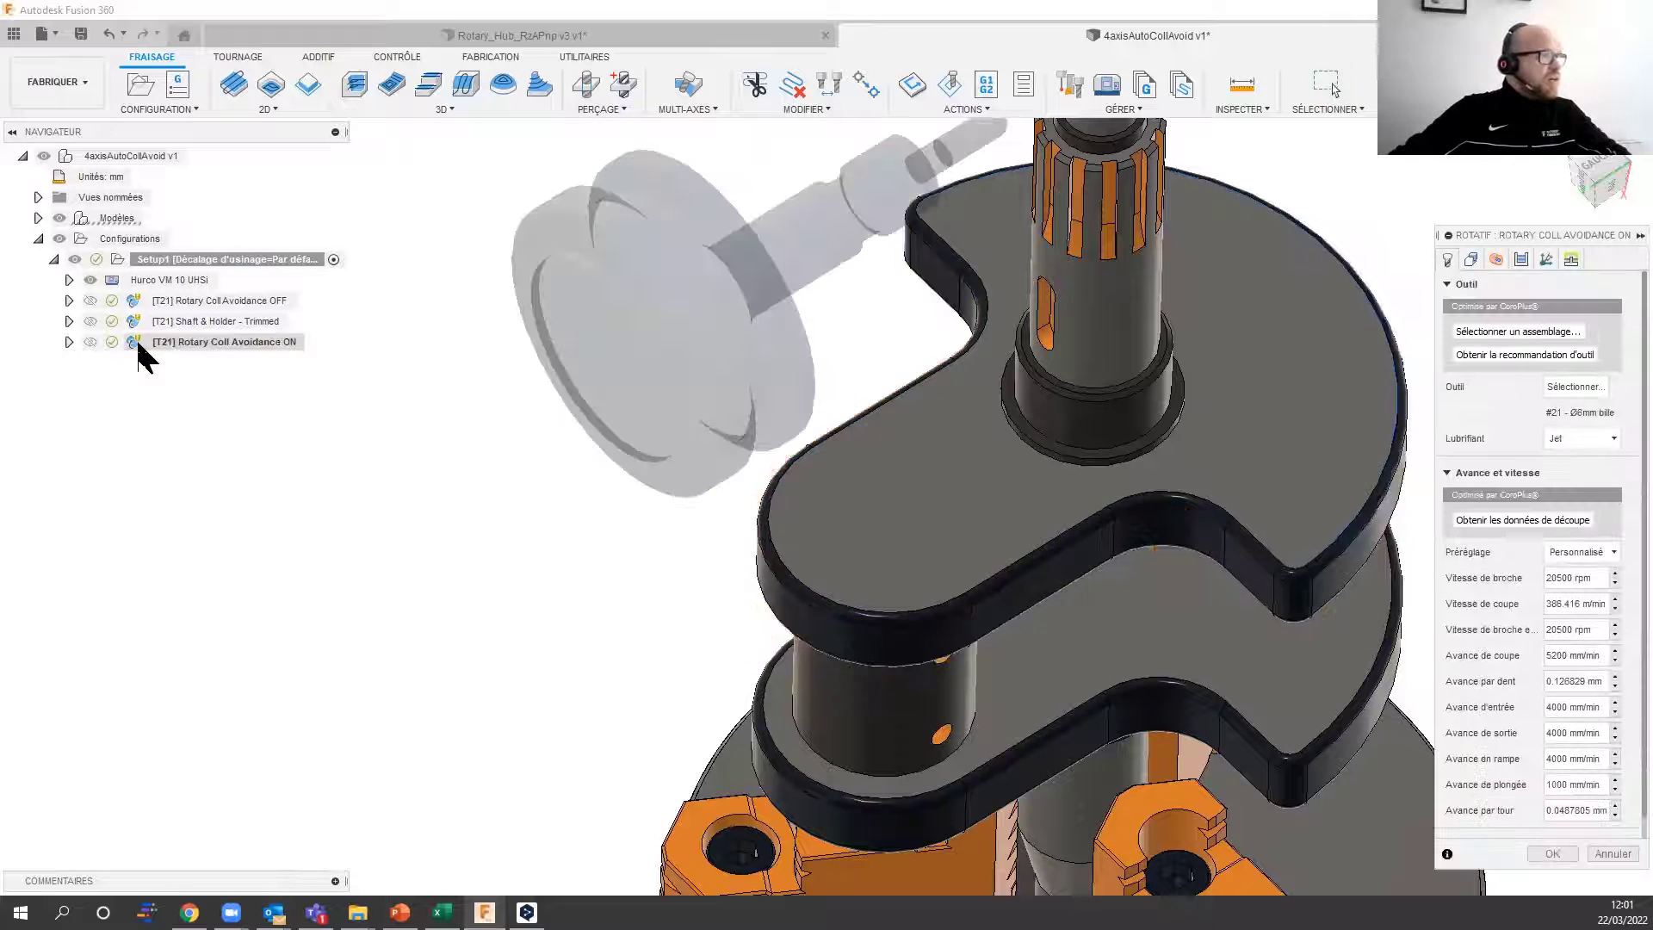
left_click(1549, 265)
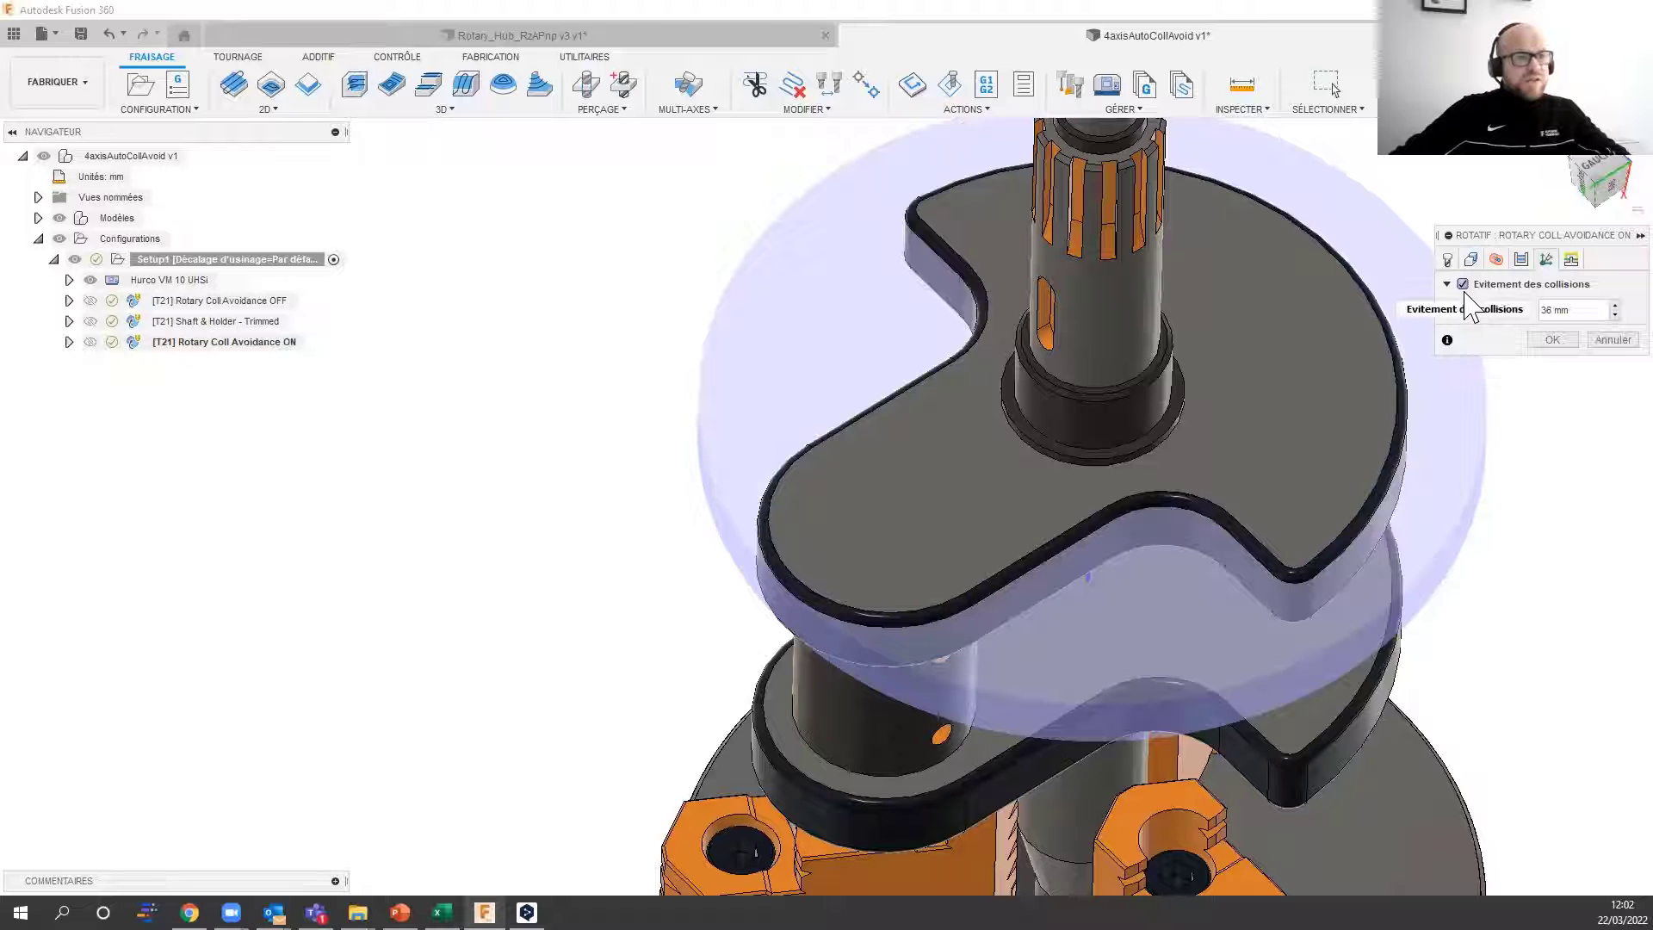
mouse_move(1466, 306)
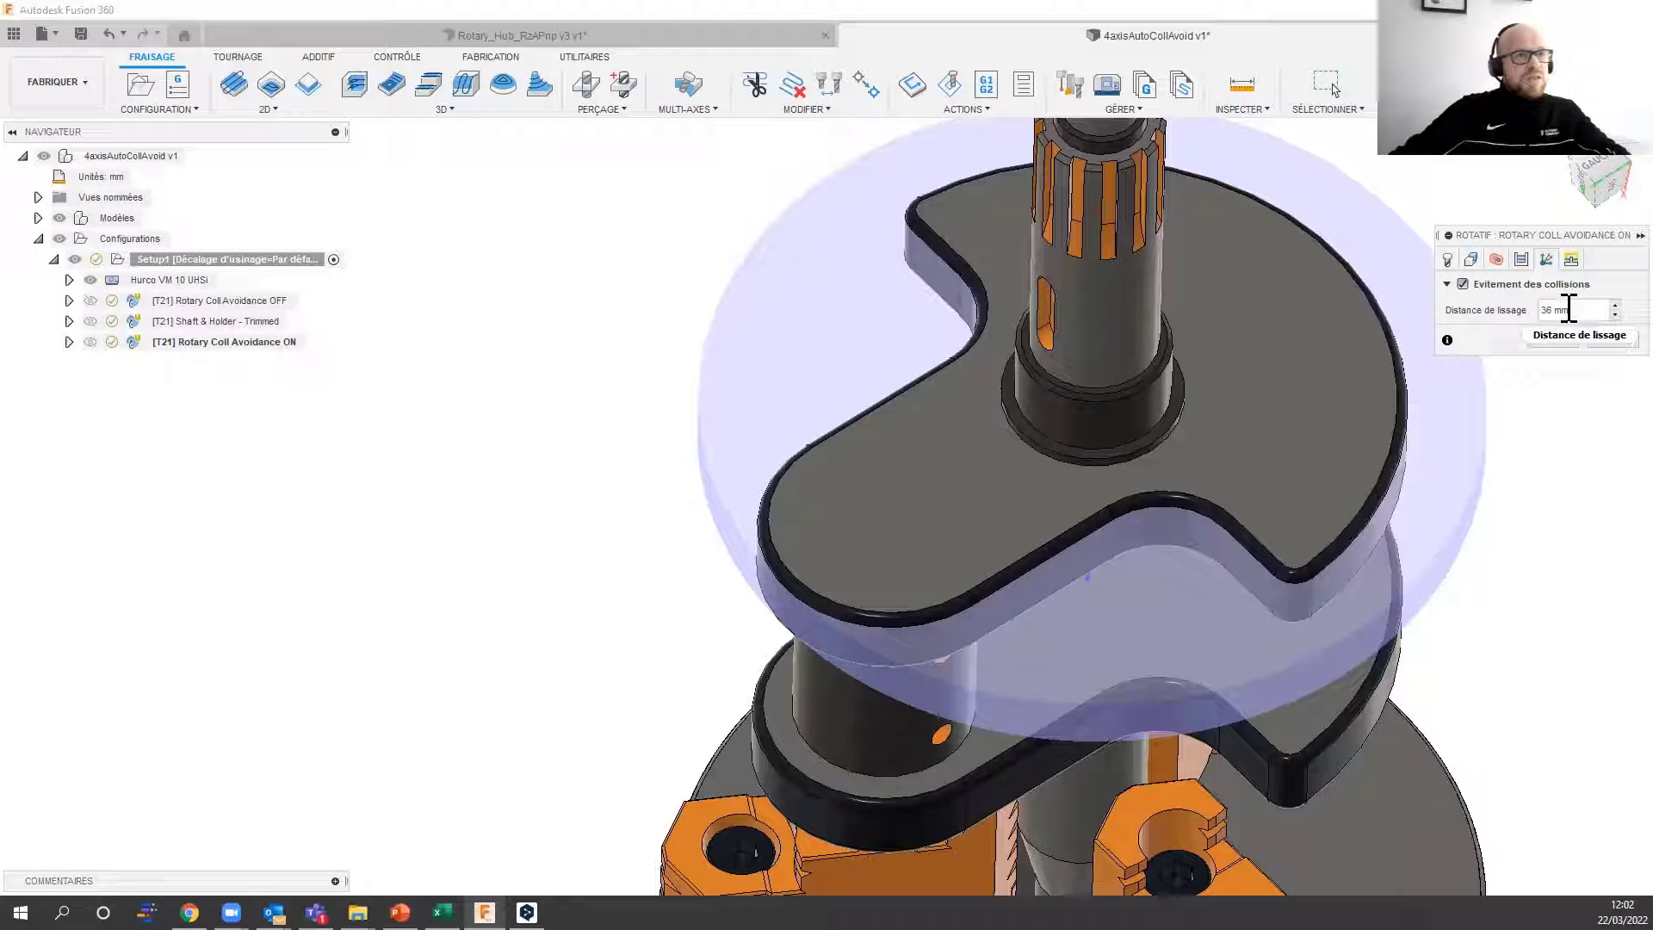
left_click(1522, 260)
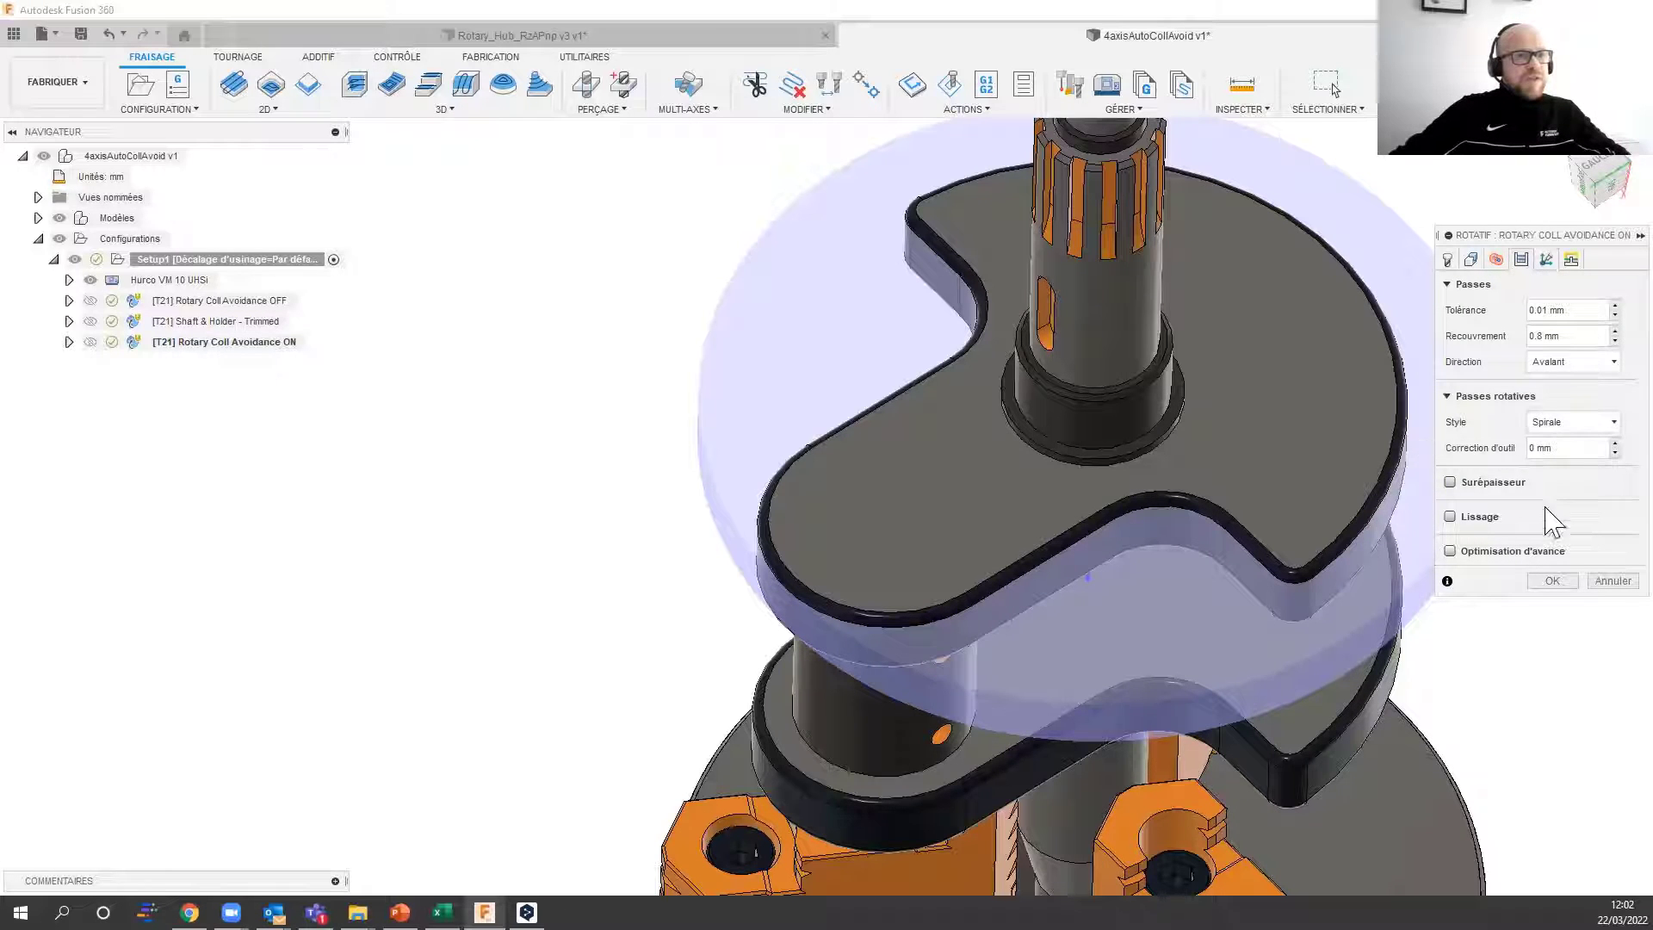
left_click(1599, 584)
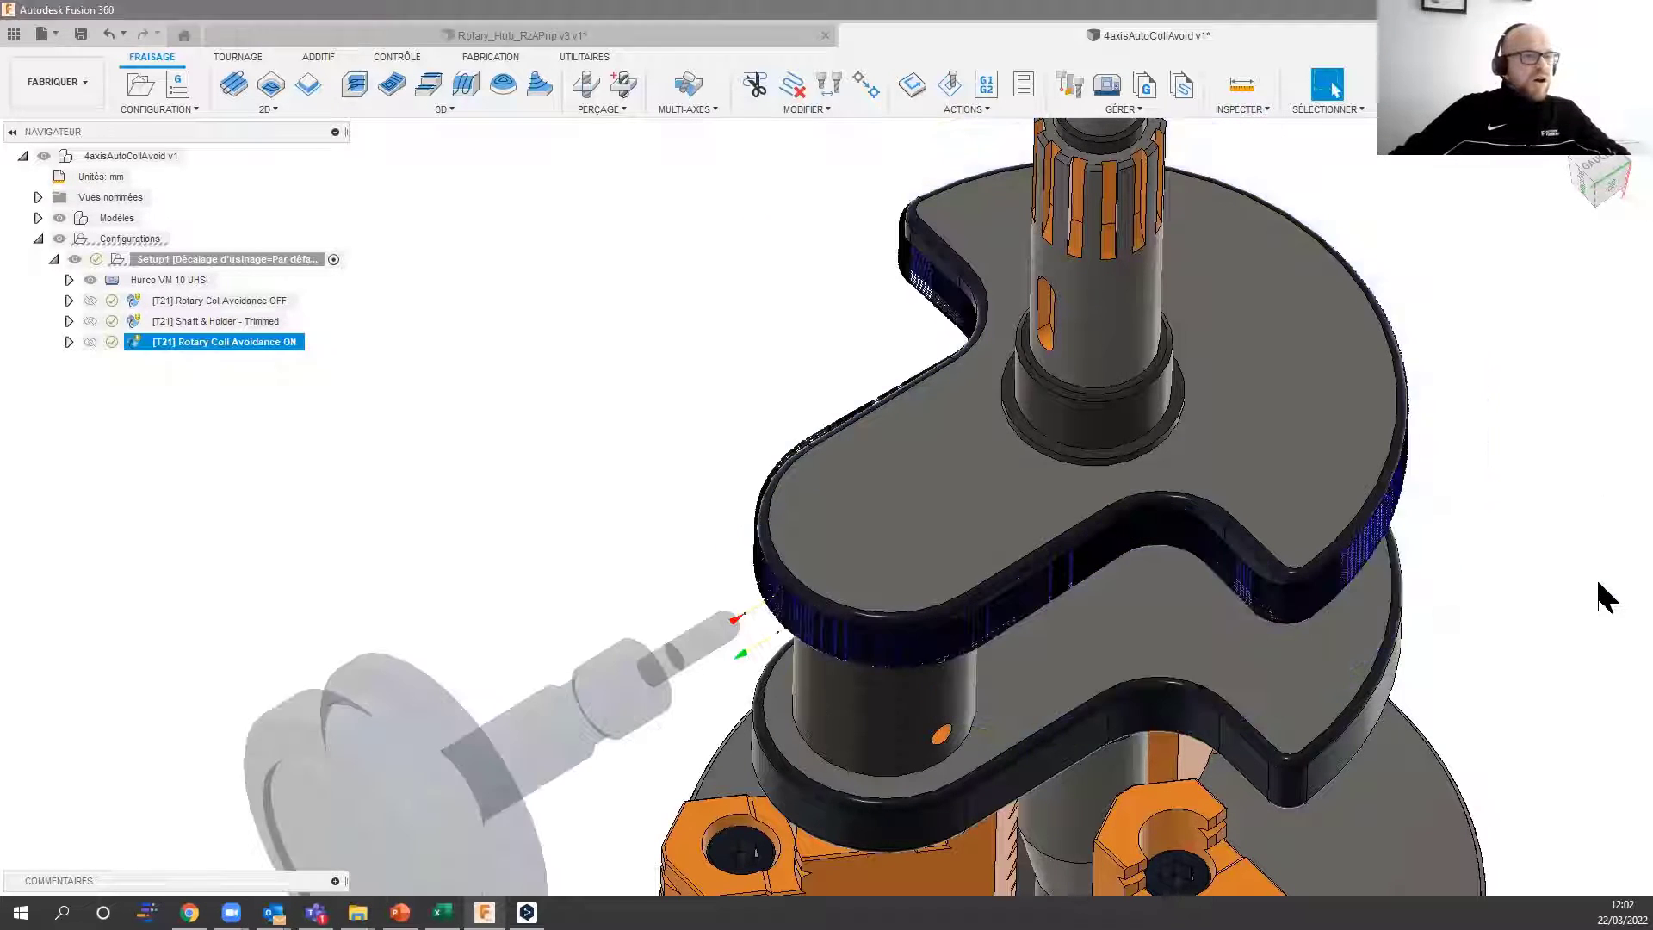
Step: Simulate the Rotary Coll Avoidance ON toolpath on the crankshaft
right_click(179, 342)
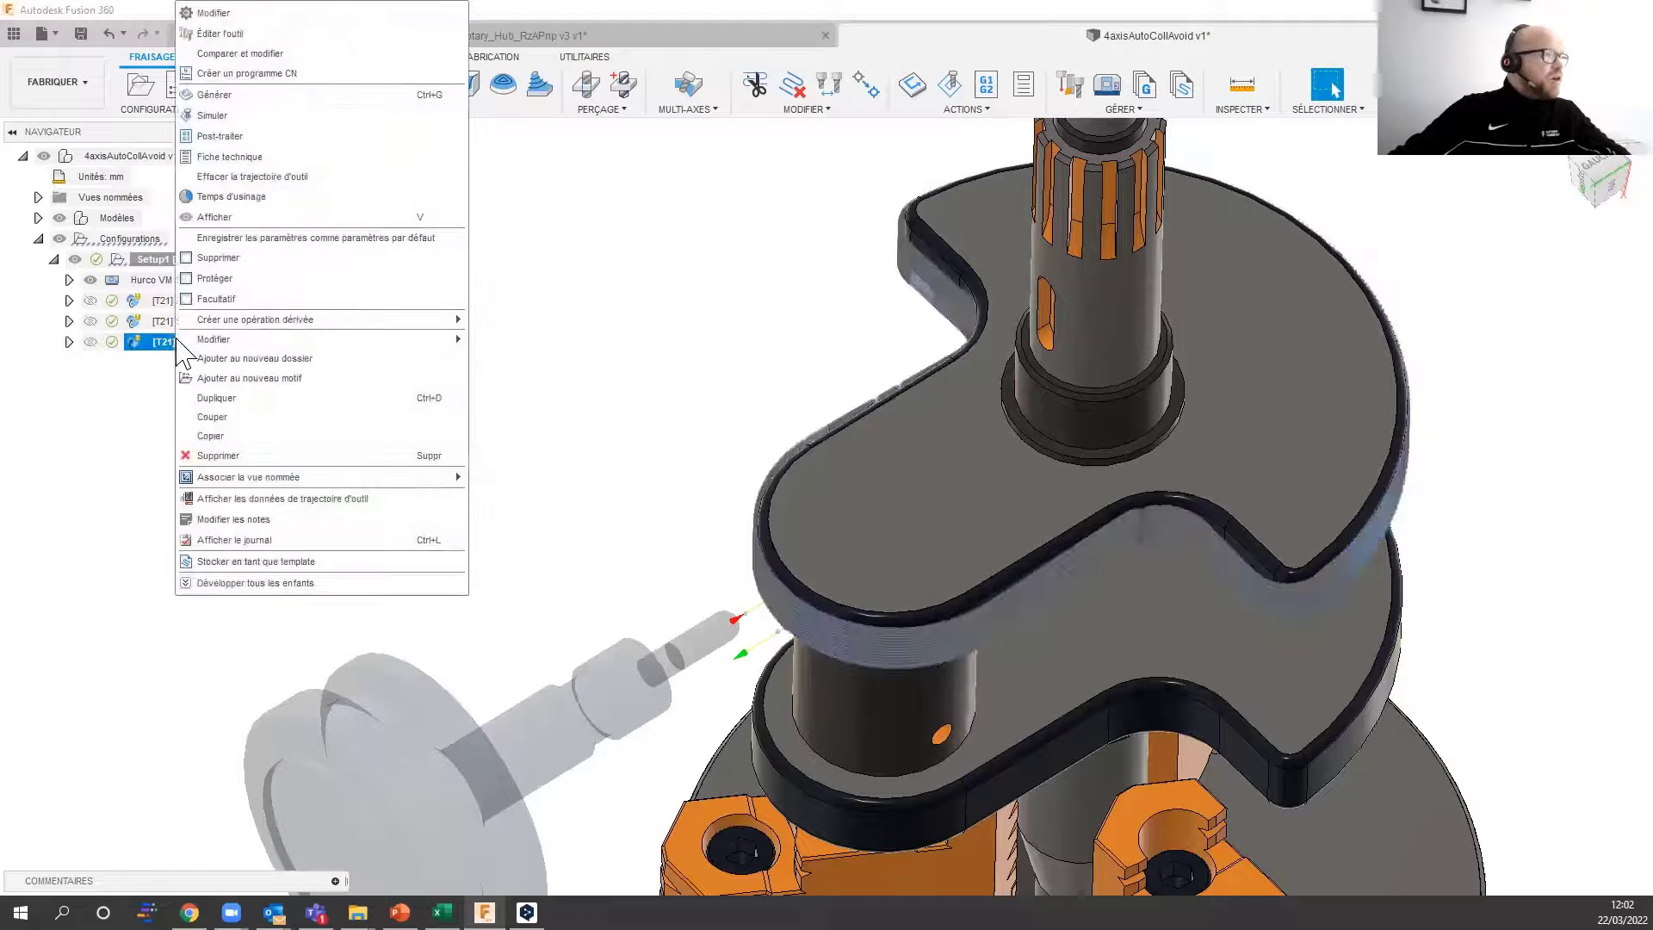
left_click(210, 100)
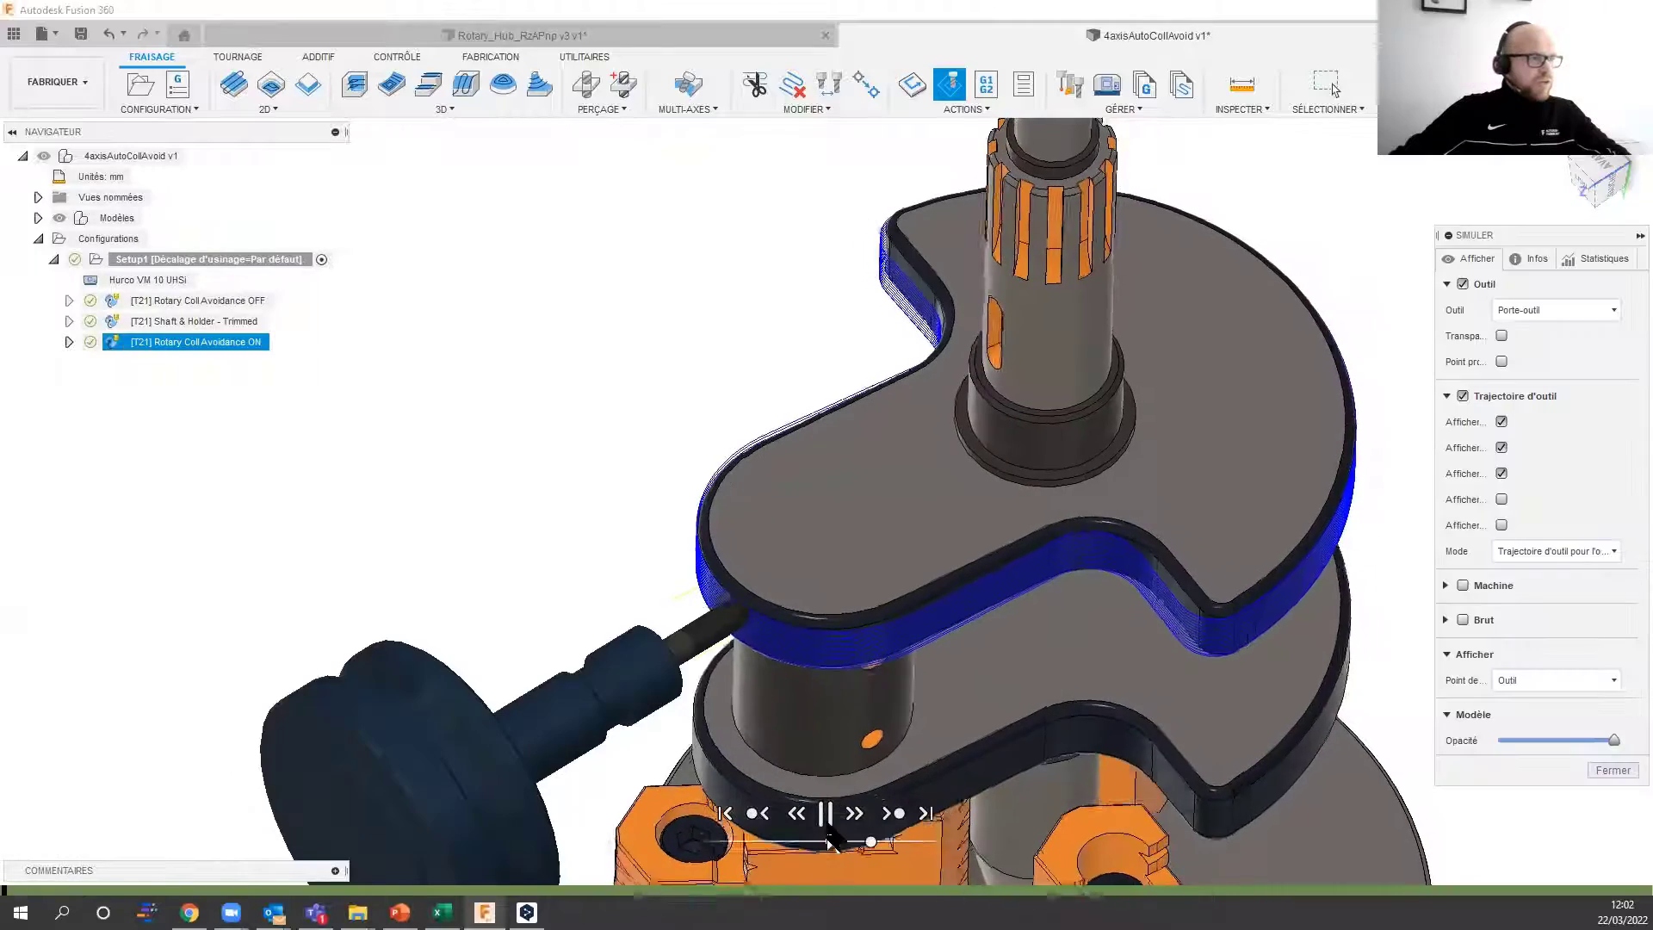